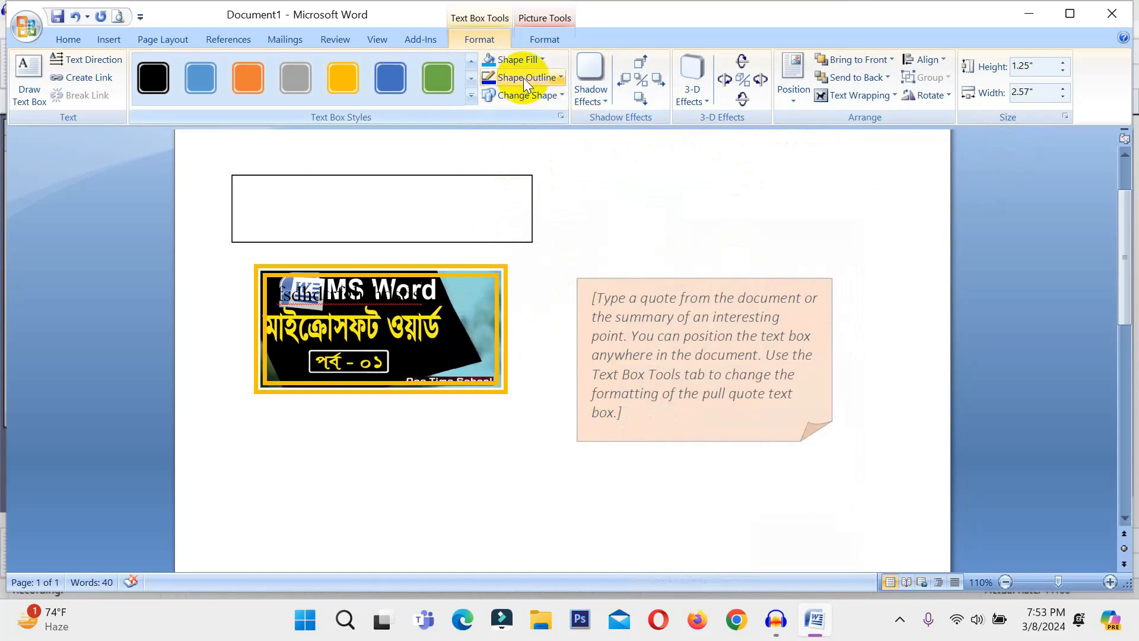
# Open the gradient fill settings and choose a two-colour gradient
pyautogui.click(526, 59)
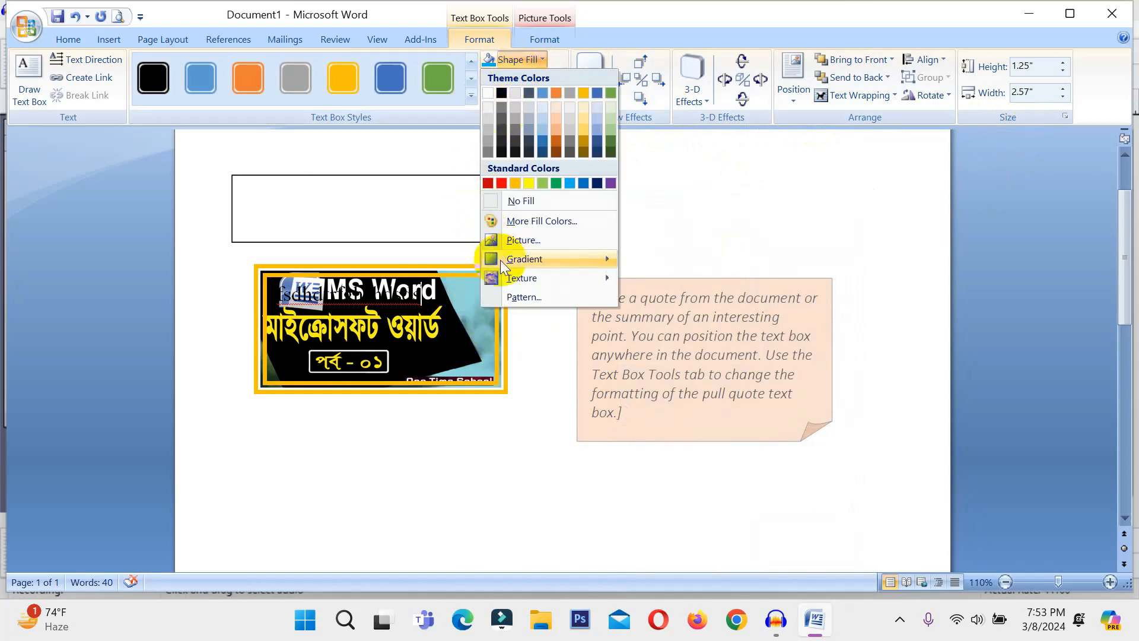
pyautogui.moveTo(500, 261)
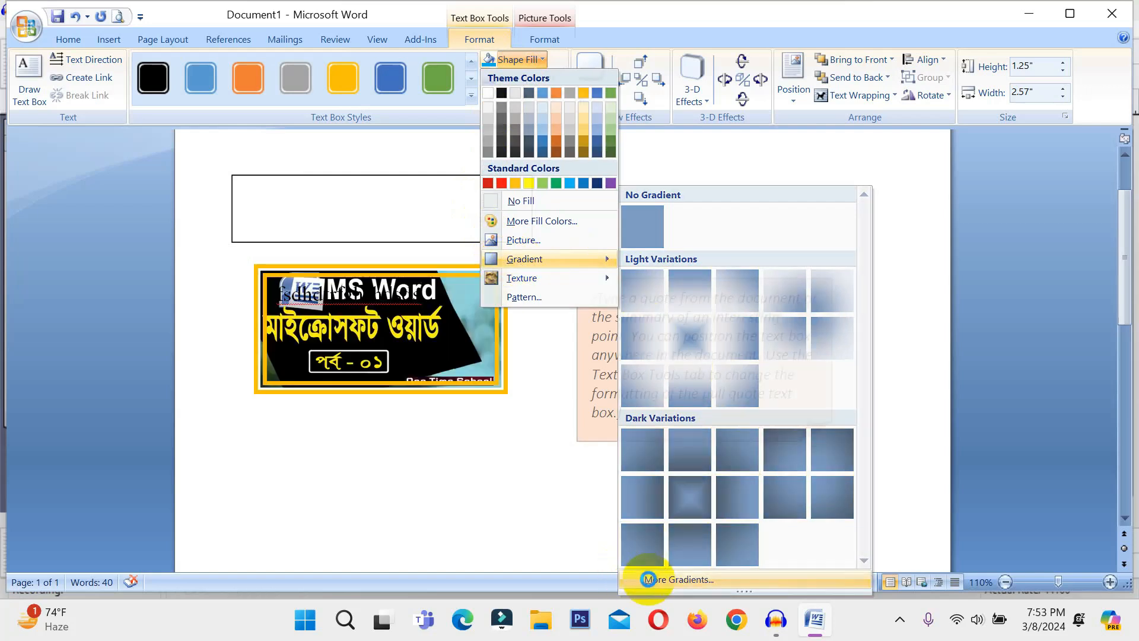
pyautogui.click(642, 579)
pyautogui.click(252, 168)
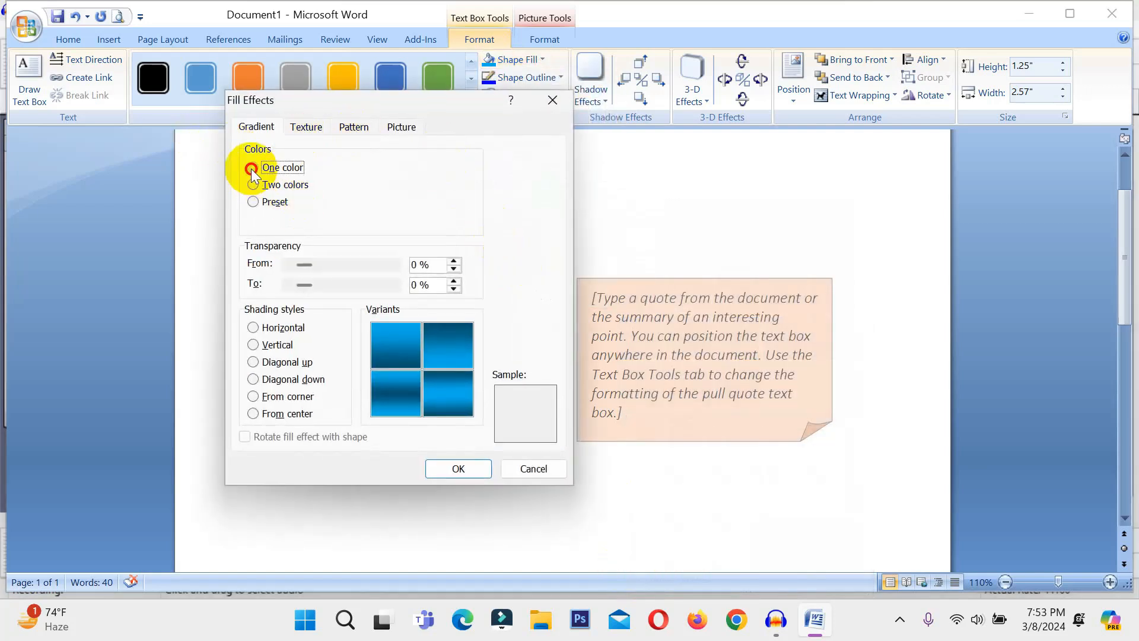
pyautogui.click(254, 185)
pyautogui.click(255, 201)
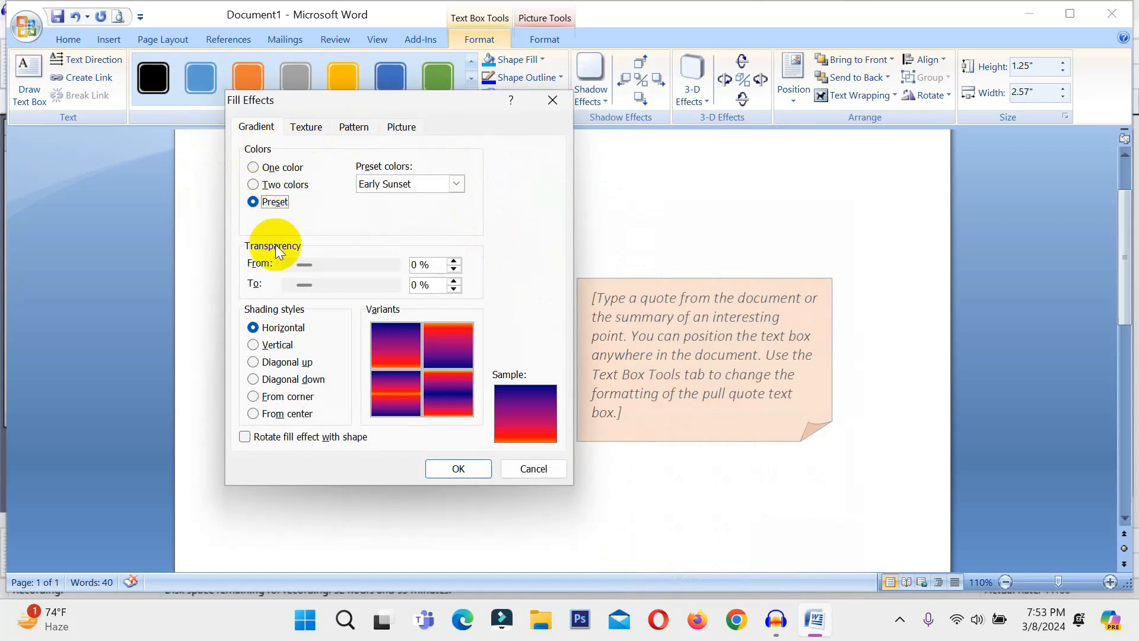
pyautogui.click(255, 185)
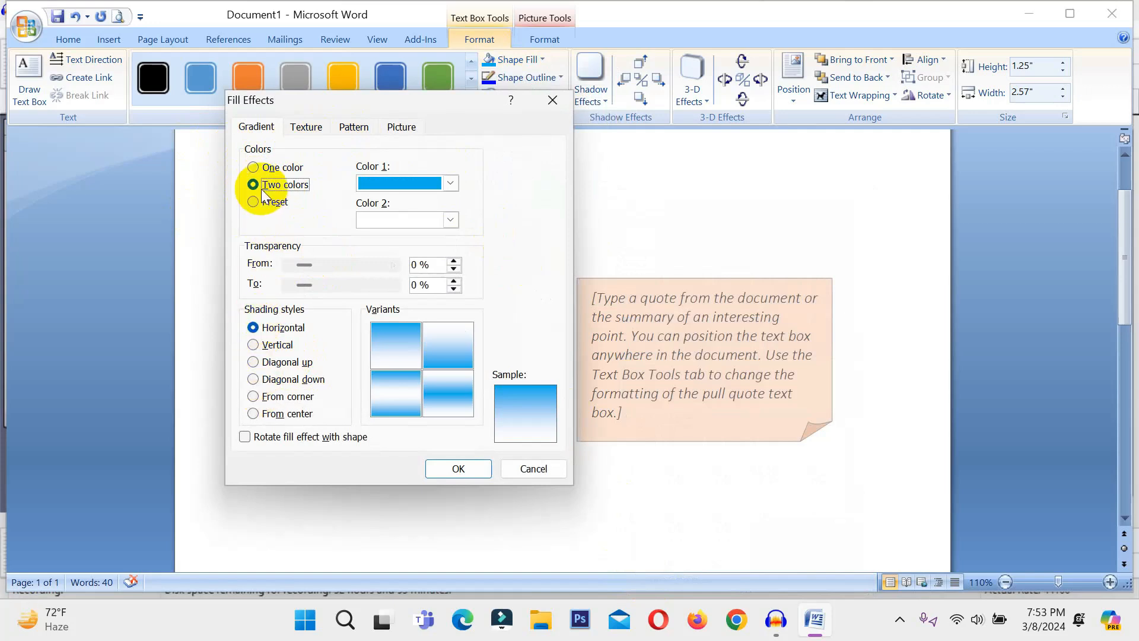
# Make colour 2 red, use Diagonal down with the red-corner variant, and apply it
pyautogui.click(449, 219)
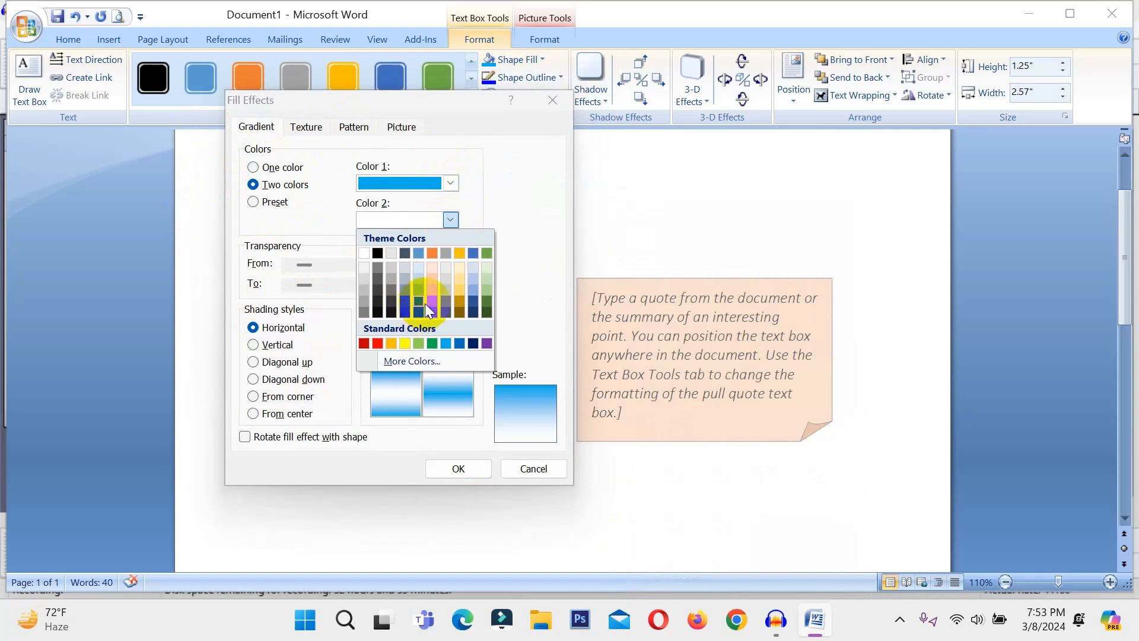
pyautogui.click(365, 344)
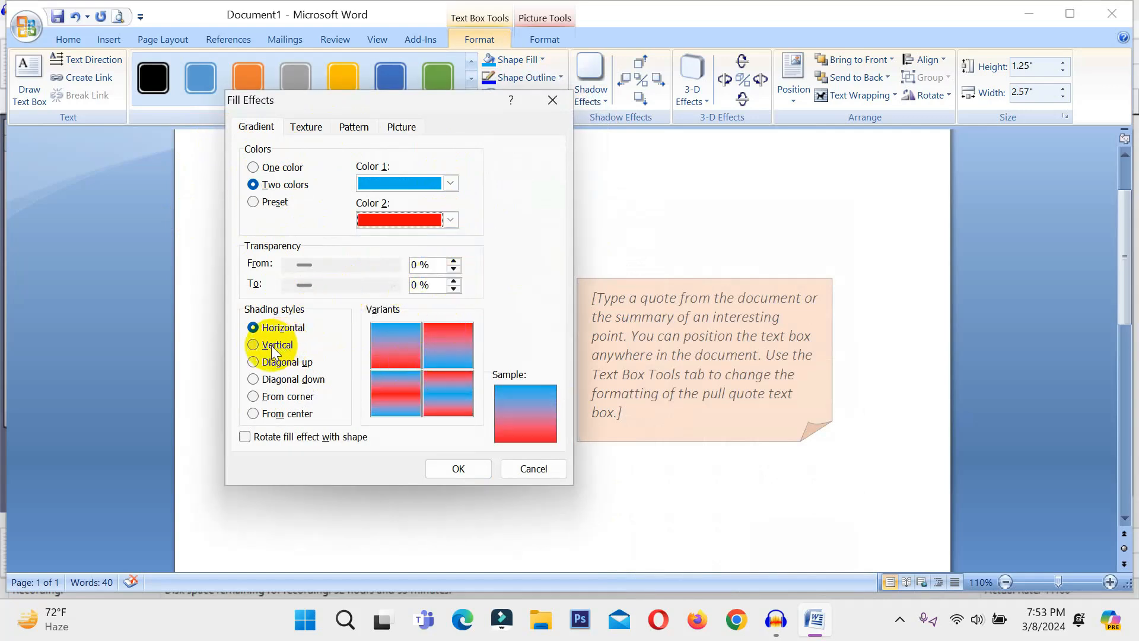
pyautogui.click(268, 398)
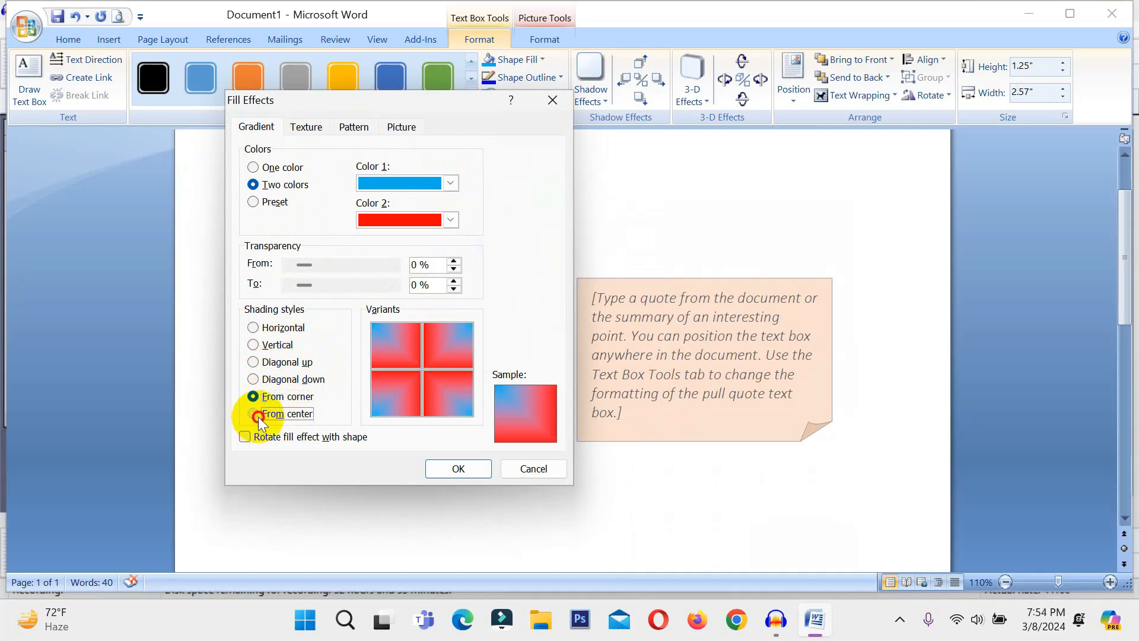
pyautogui.click(258, 417)
pyautogui.click(279, 383)
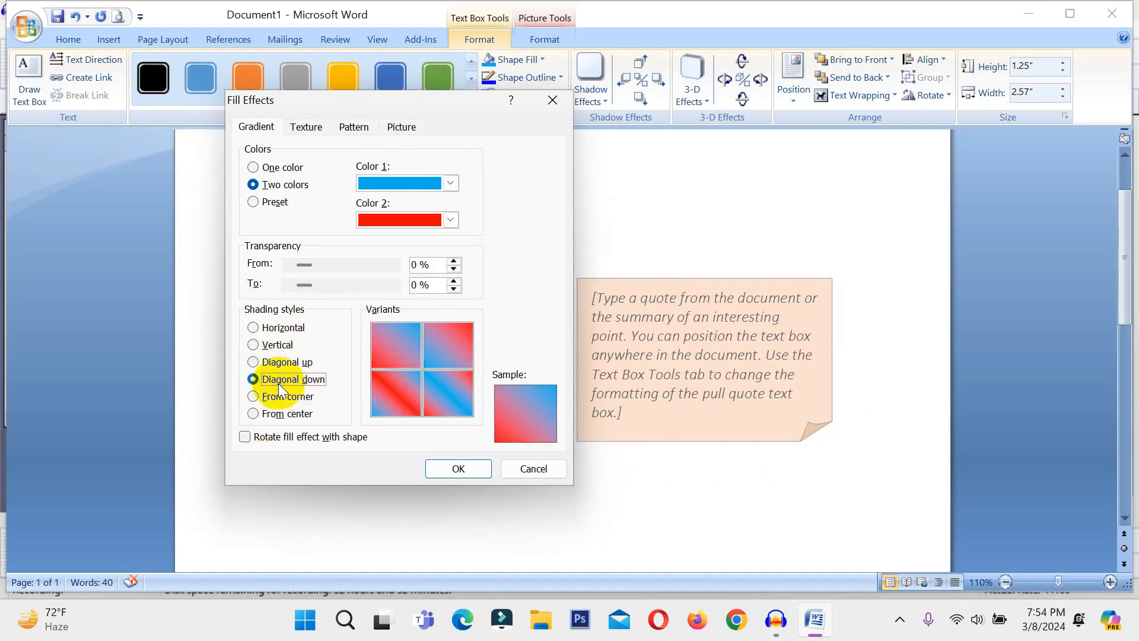
pyautogui.click(454, 346)
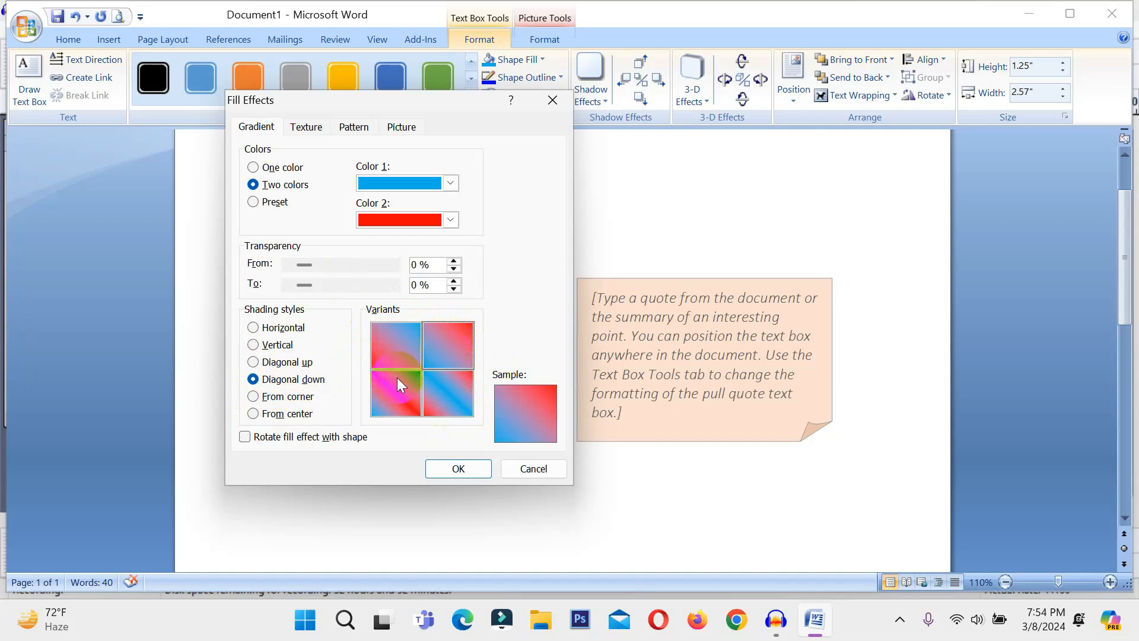
pyautogui.click(443, 464)
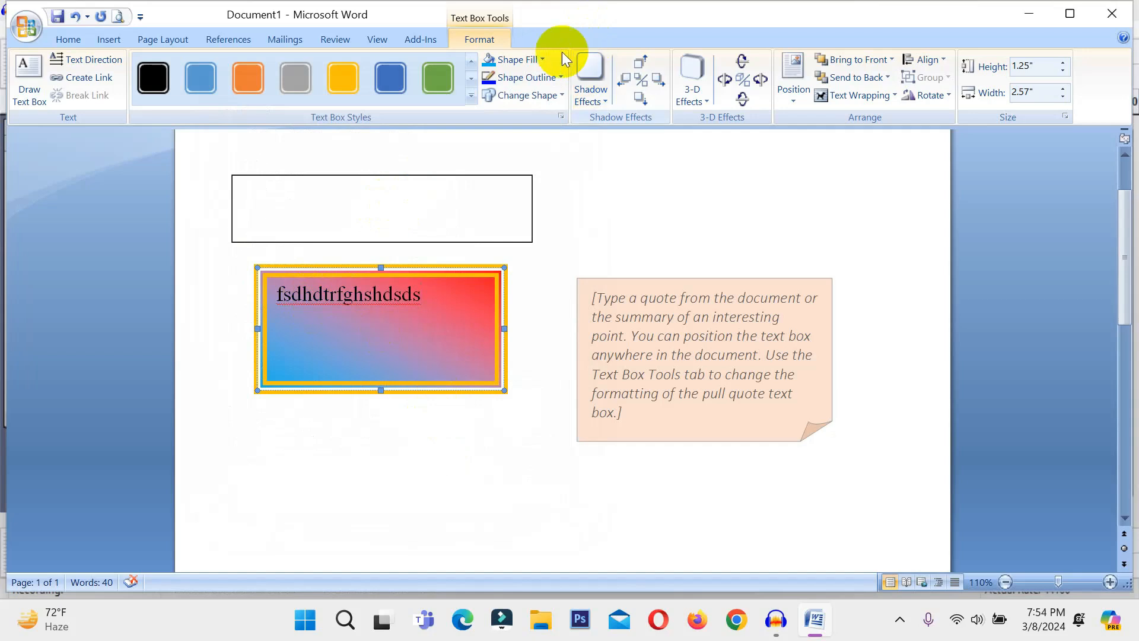
# Fill the gold-bordered text box with the Water droplets texture
pyautogui.click(542, 58)
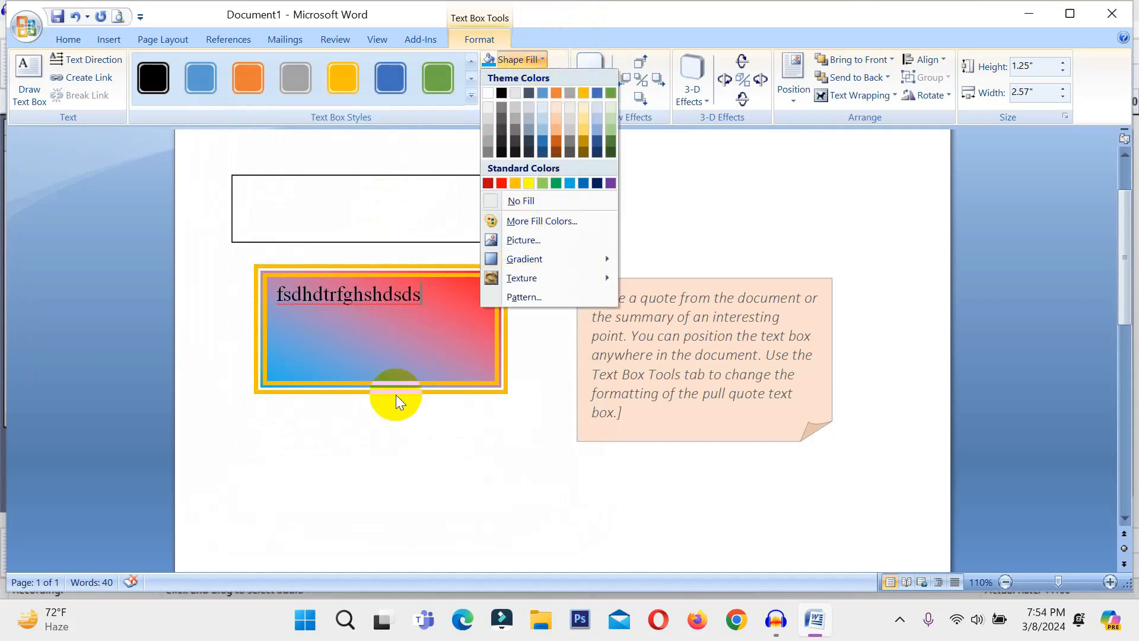
pyautogui.moveTo(575, 259)
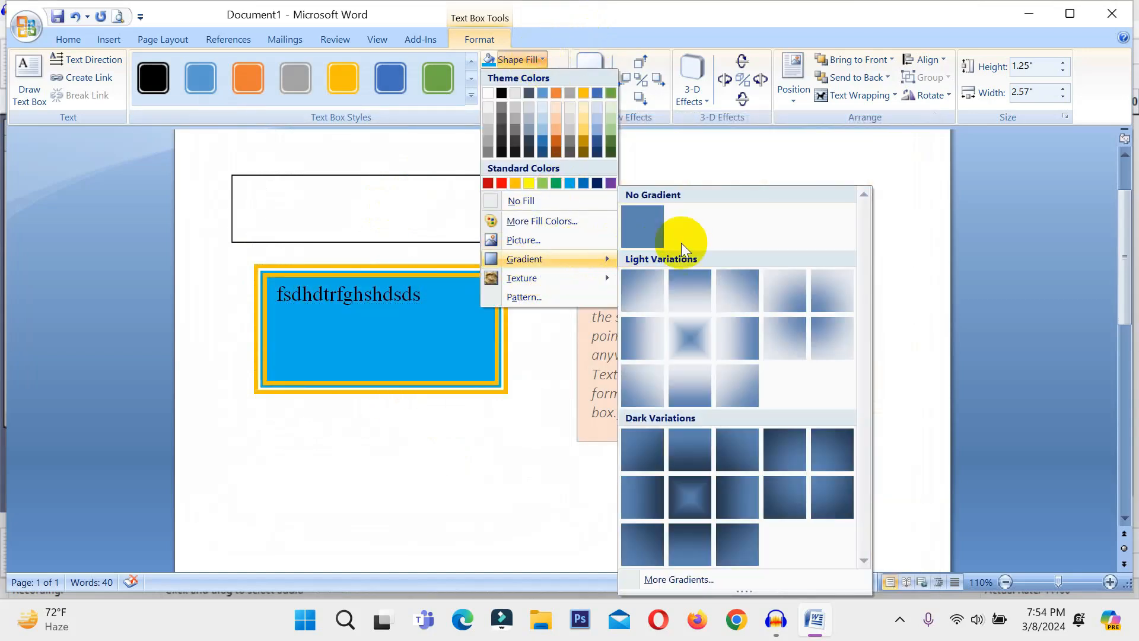
pyautogui.moveTo(592, 287)
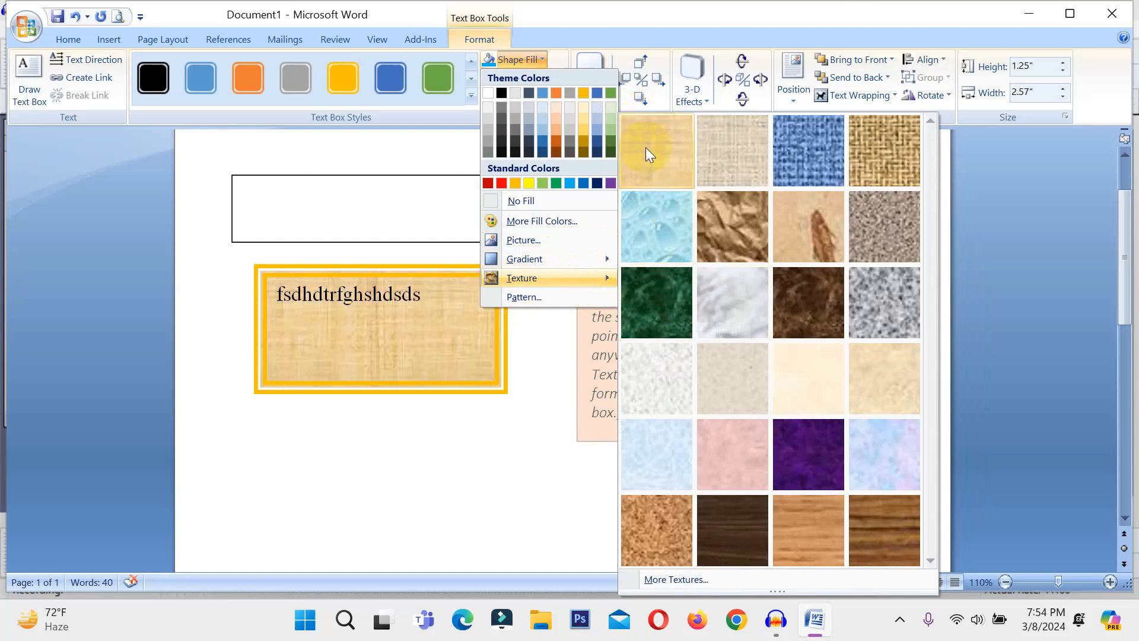
pyautogui.click(653, 200)
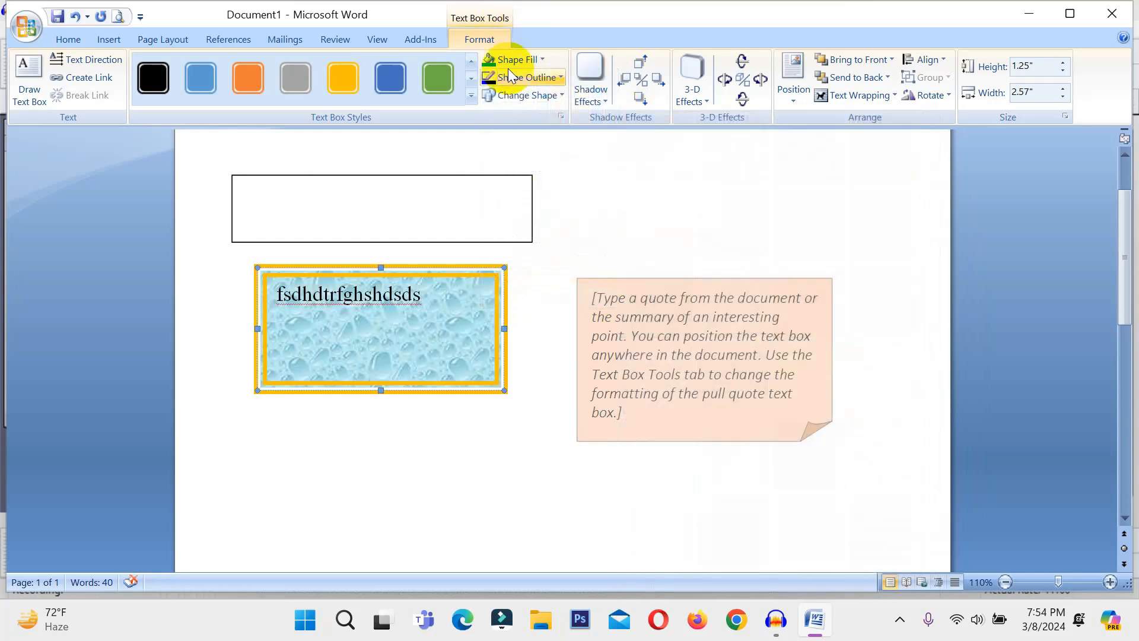
pyautogui.click(512, 66)
# Browse the Fill Effects tabs, opening and cancelling the picture browser
pyautogui.click(539, 297)
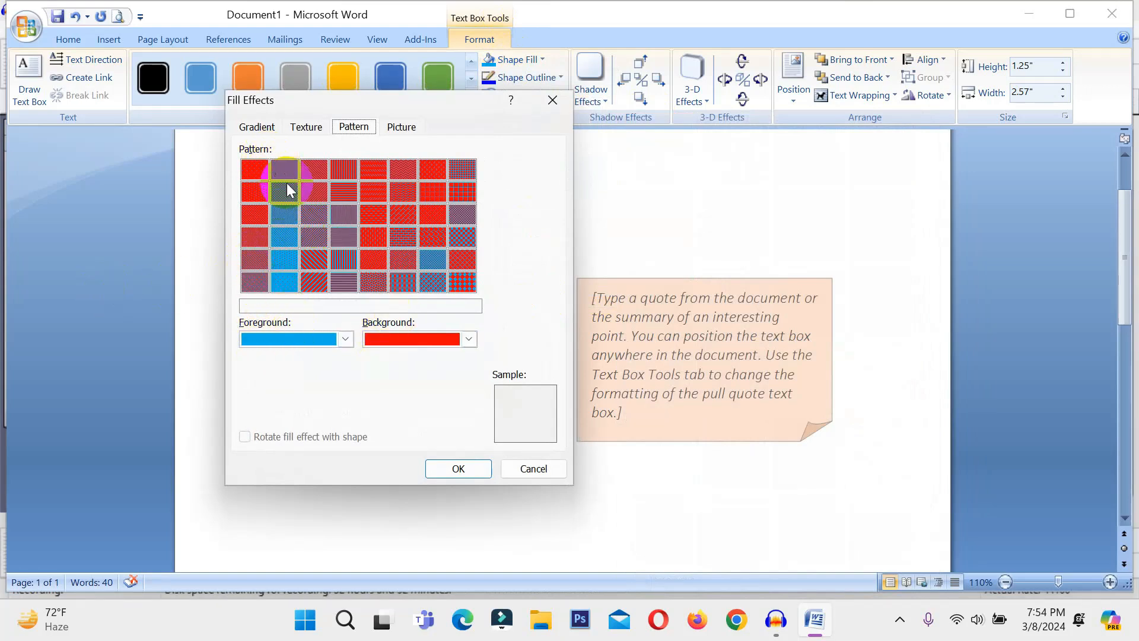
pyautogui.click(394, 127)
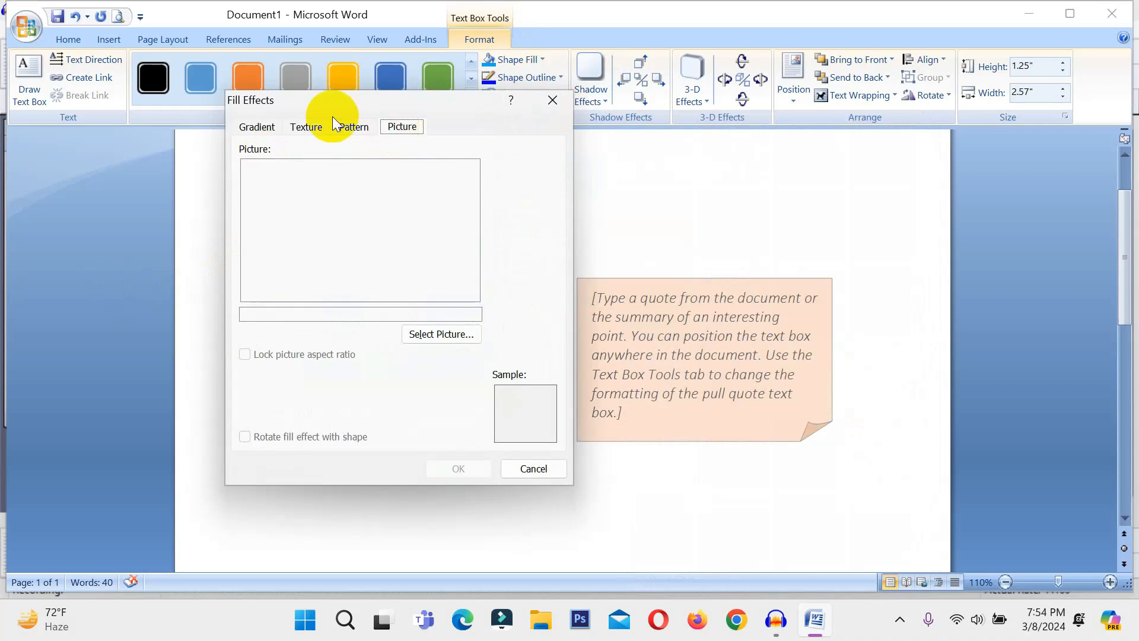
pyautogui.click(351, 131)
pyautogui.click(306, 127)
pyautogui.click(257, 126)
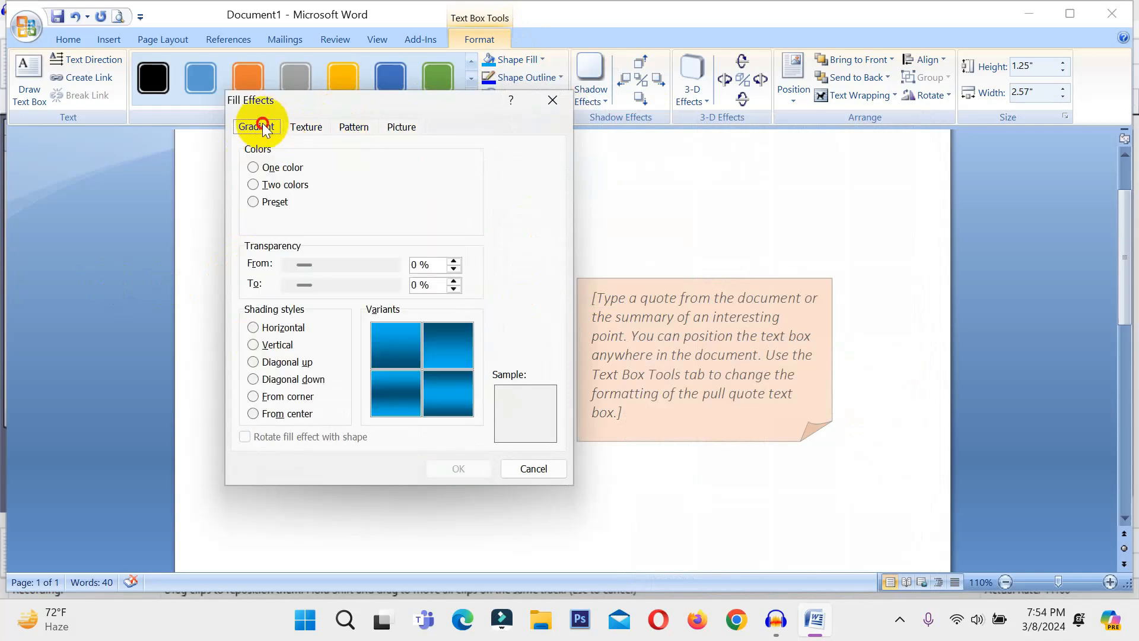
pyautogui.click(303, 127)
pyautogui.click(355, 127)
pyautogui.click(405, 128)
pyautogui.click(437, 336)
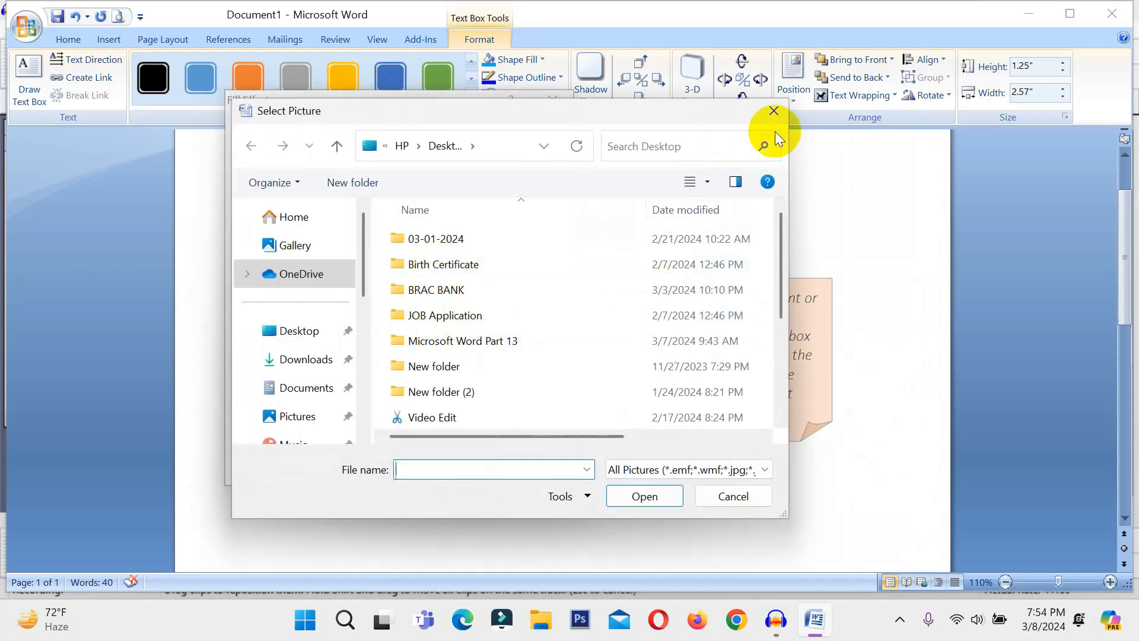
pyautogui.click(774, 111)
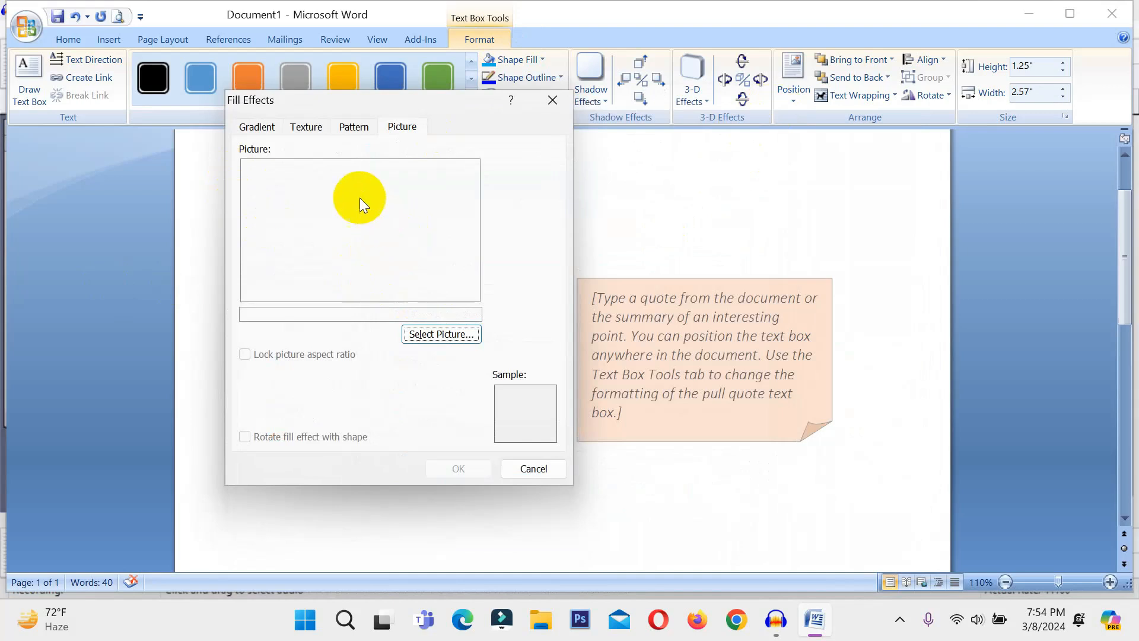
# Choose the Outlined diamond pattern on the Pattern tab and apply it
pyautogui.click(352, 132)
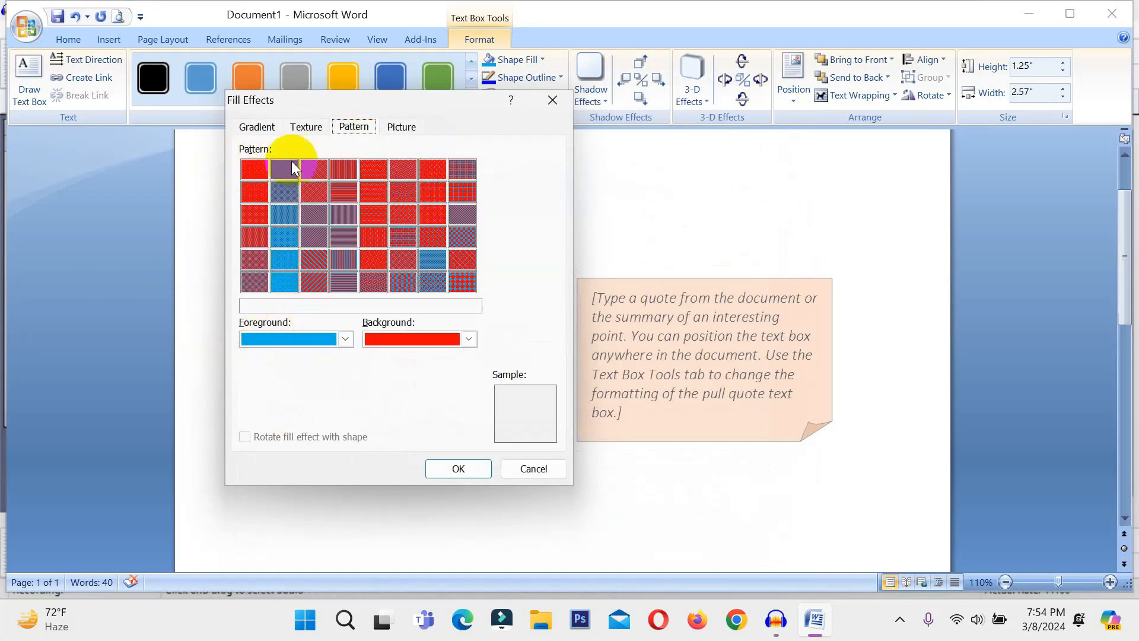
pyautogui.click(468, 263)
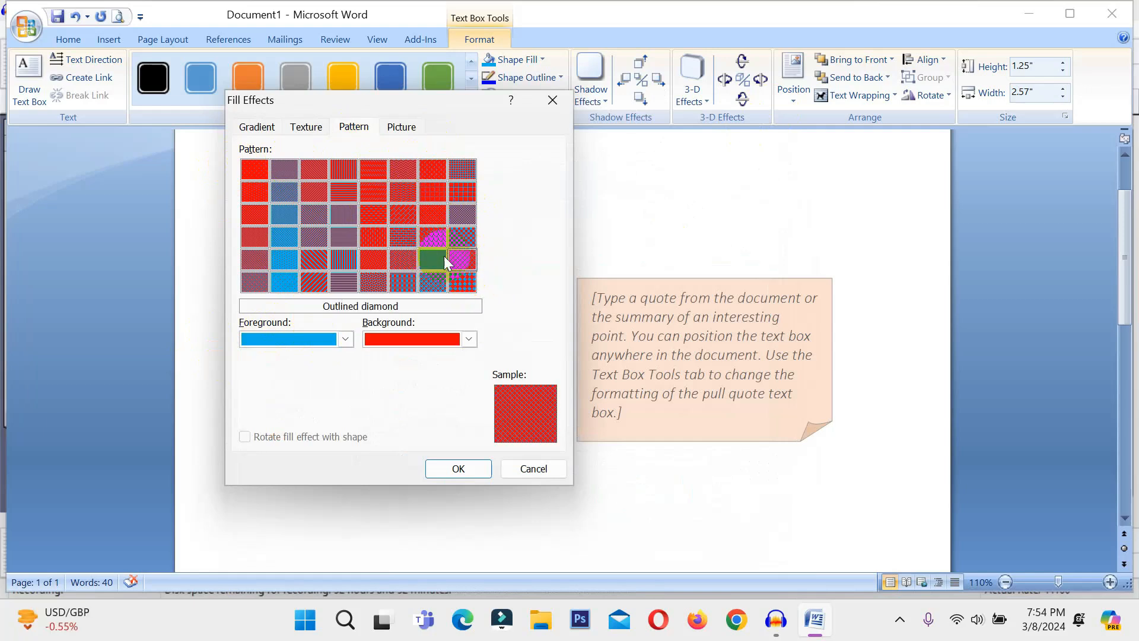
pyautogui.click(462, 469)
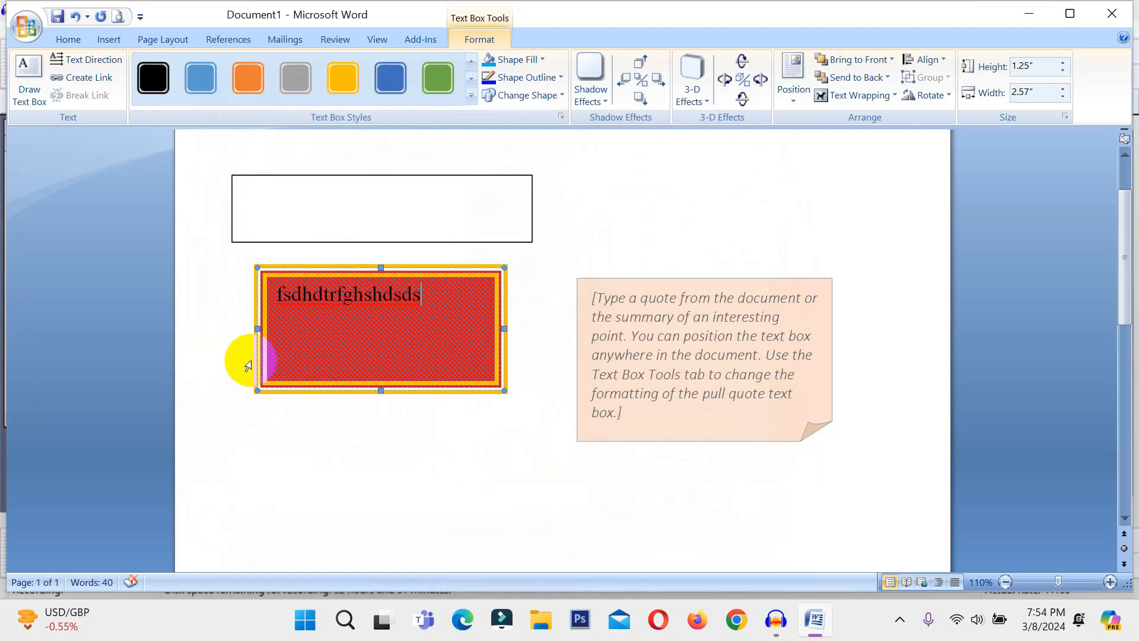
# Type 'dhdfhfgjhfgh' into the empty top text box
pyautogui.click(344, 200)
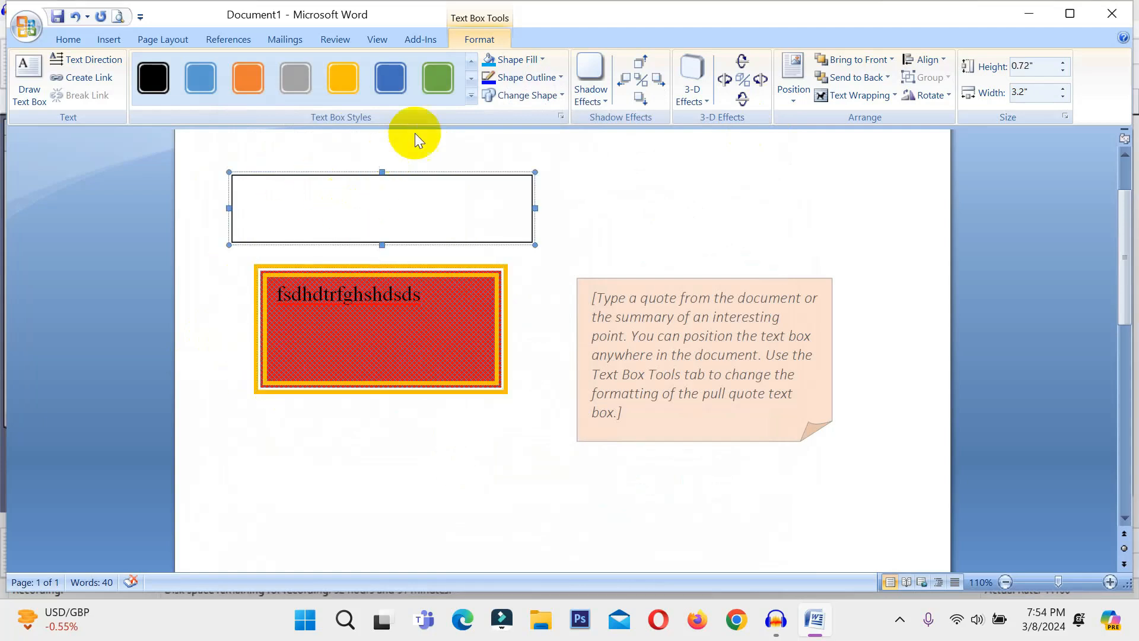
pyautogui.click(533, 79)
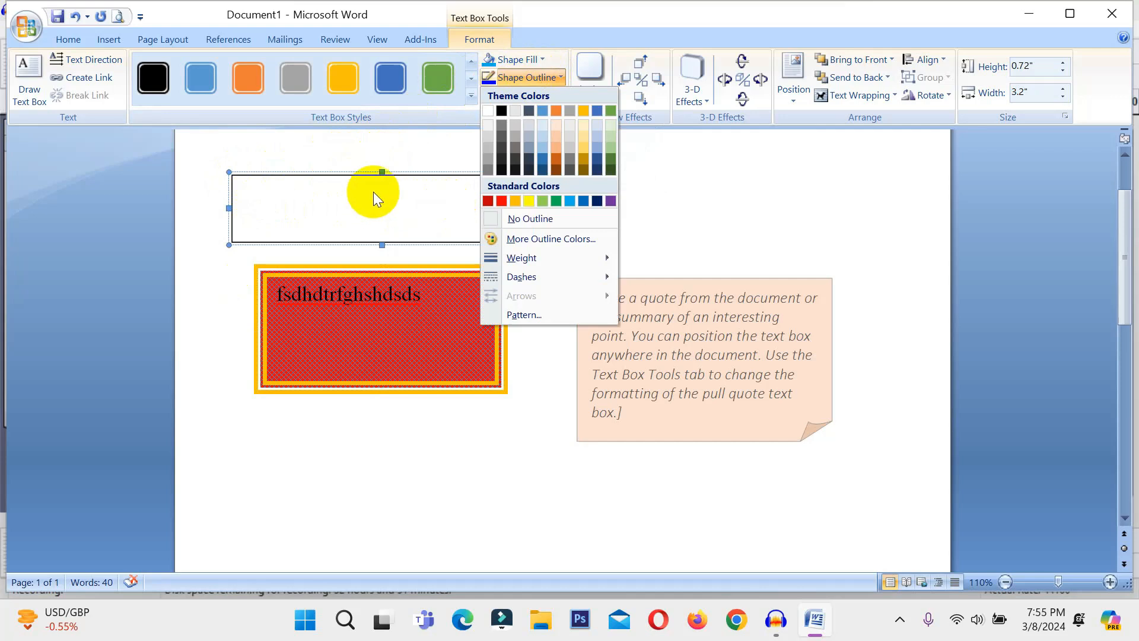
pyautogui.click(332, 212)
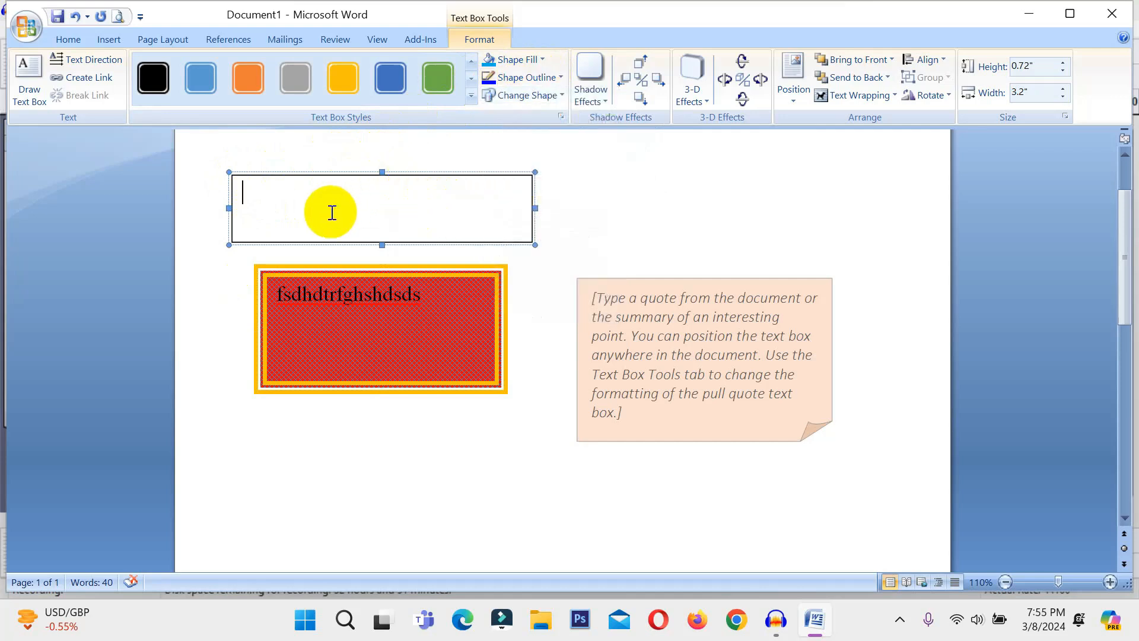
pyautogui.write('dhdfhfgjhfgh')
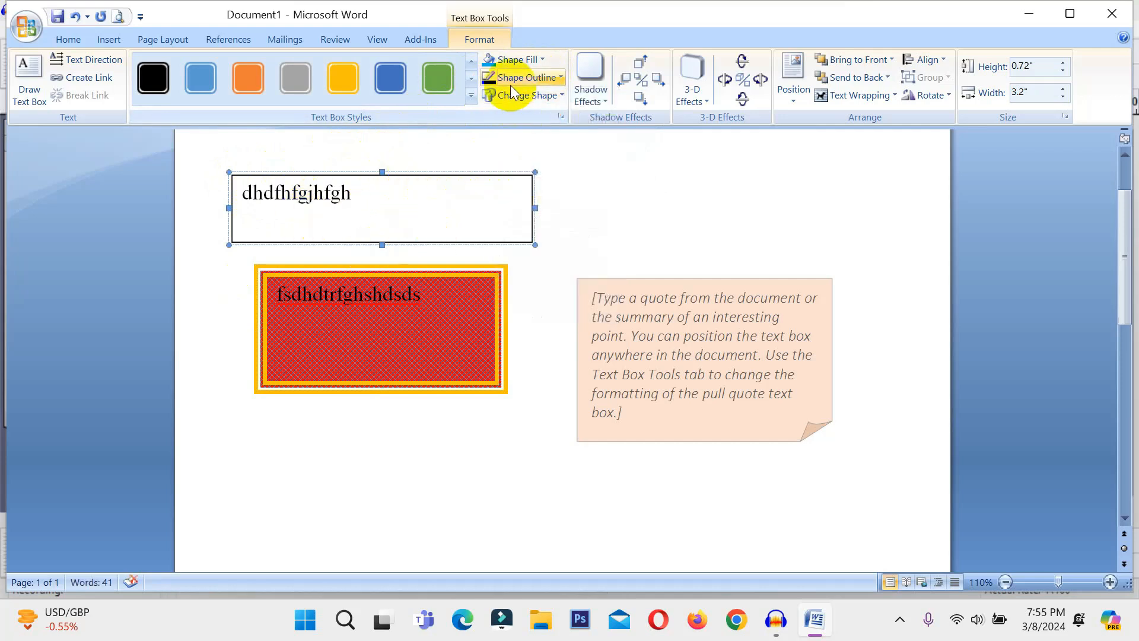
# Set the box to No Outline and drag it below the red box
pyautogui.click(512, 87)
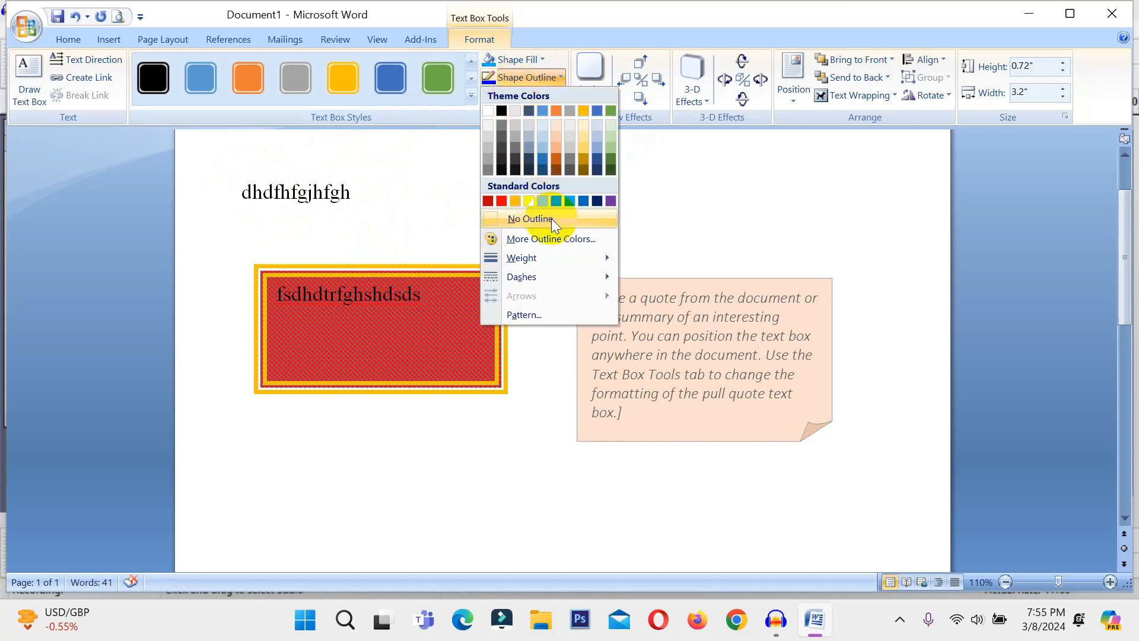
pyautogui.click(533, 220)
pyautogui.click(560, 237)
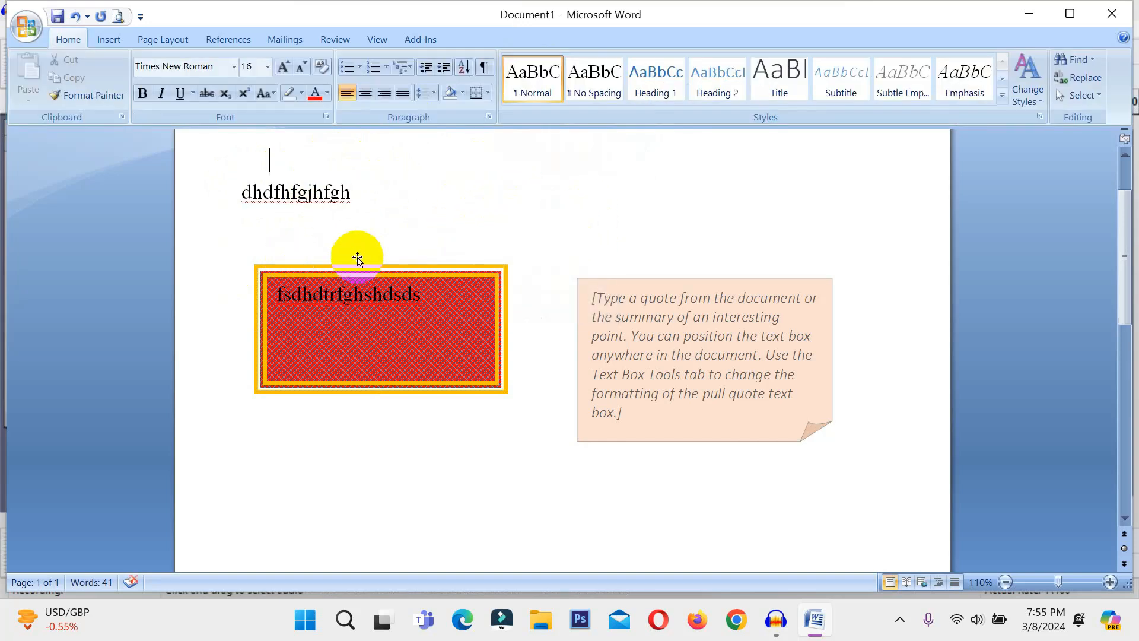
pyautogui.click(387, 217)
pyautogui.moveTo(417, 176); pyautogui.dragTo(614, 482)
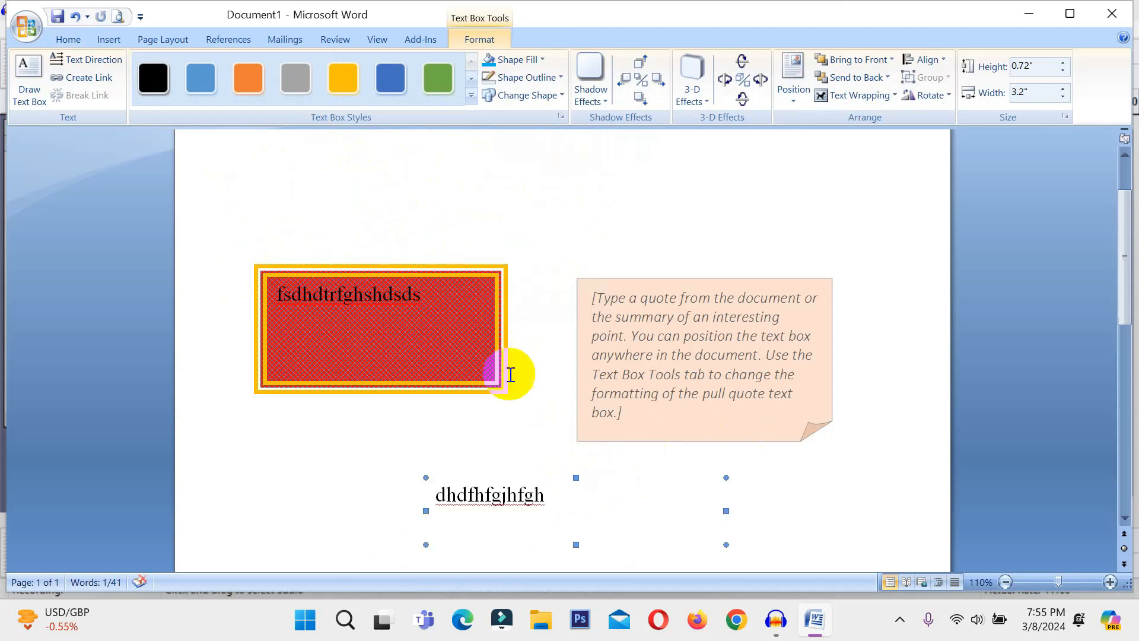
pyautogui.click(605, 500)
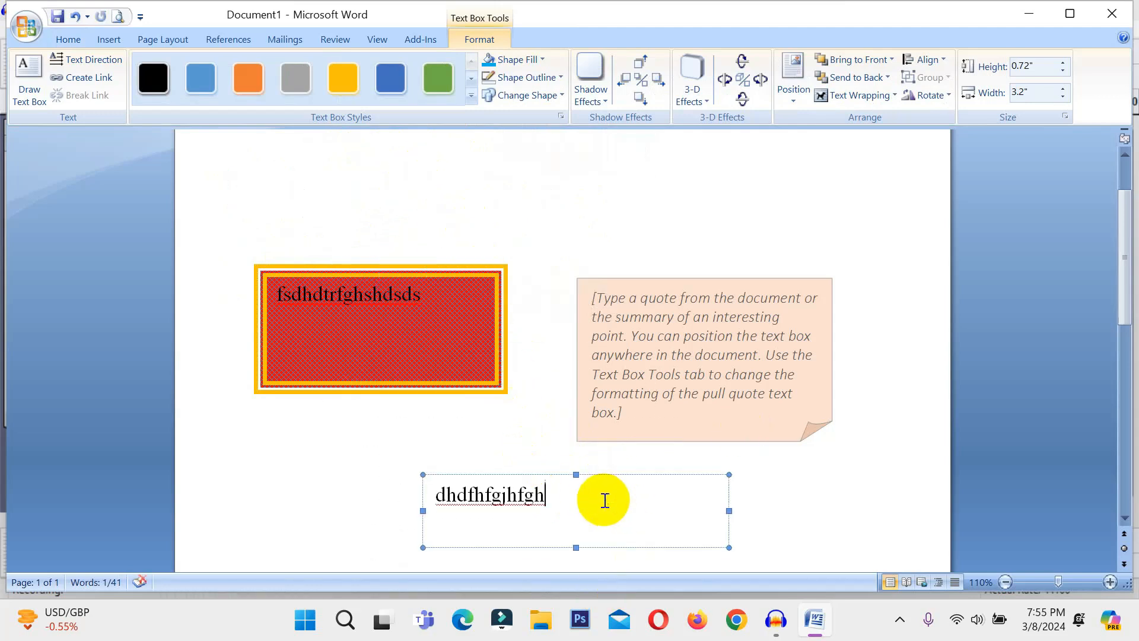
# Give the lower text box's border a 6 pt weight
pyautogui.click(539, 80)
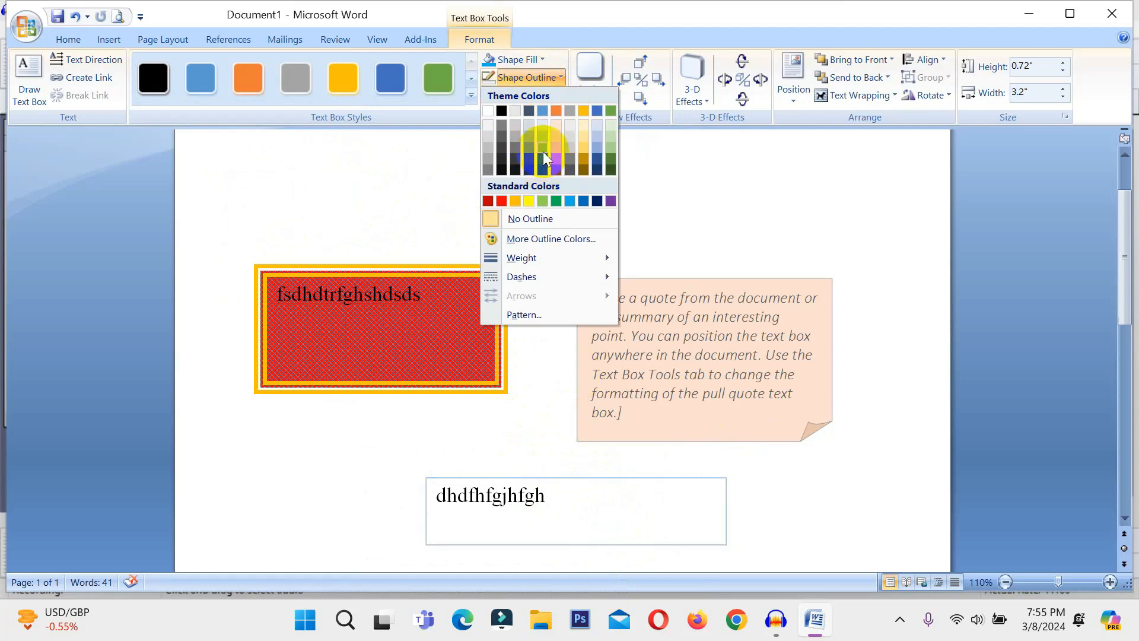
pyautogui.click(533, 240)
pyautogui.click(522, 245)
pyautogui.click(677, 153)
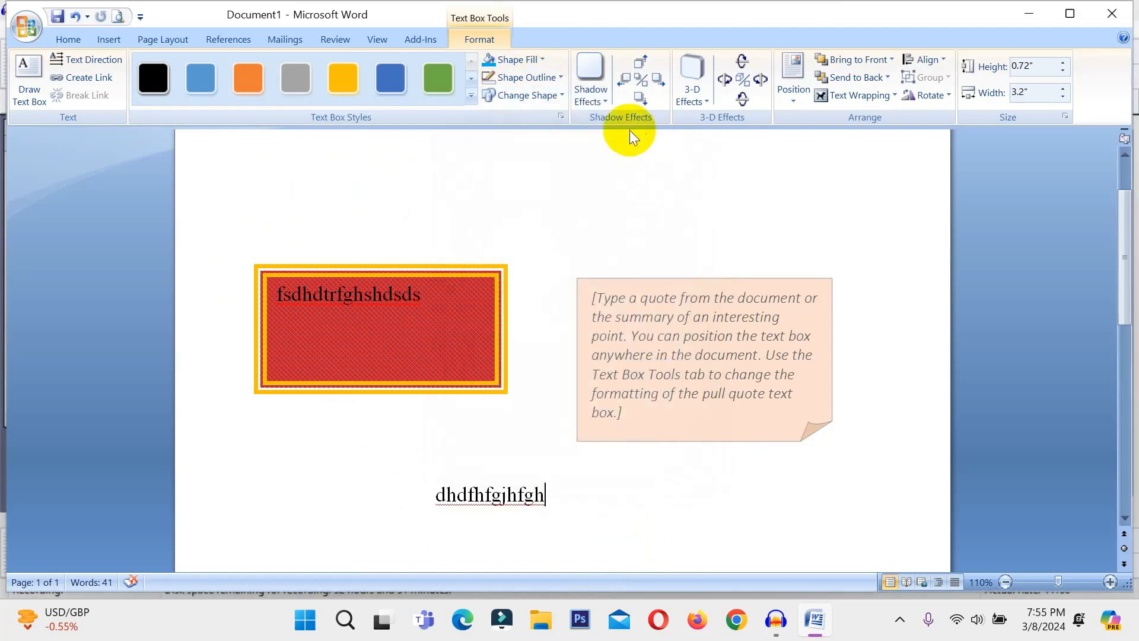
pyautogui.click(529, 79)
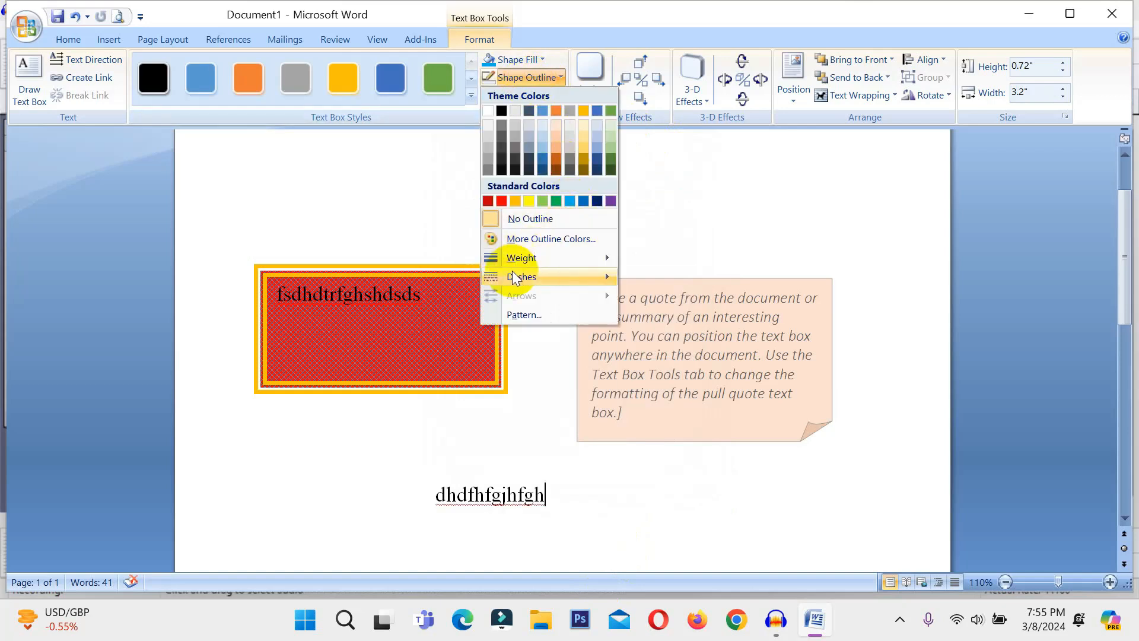
pyautogui.moveTo(536, 259)
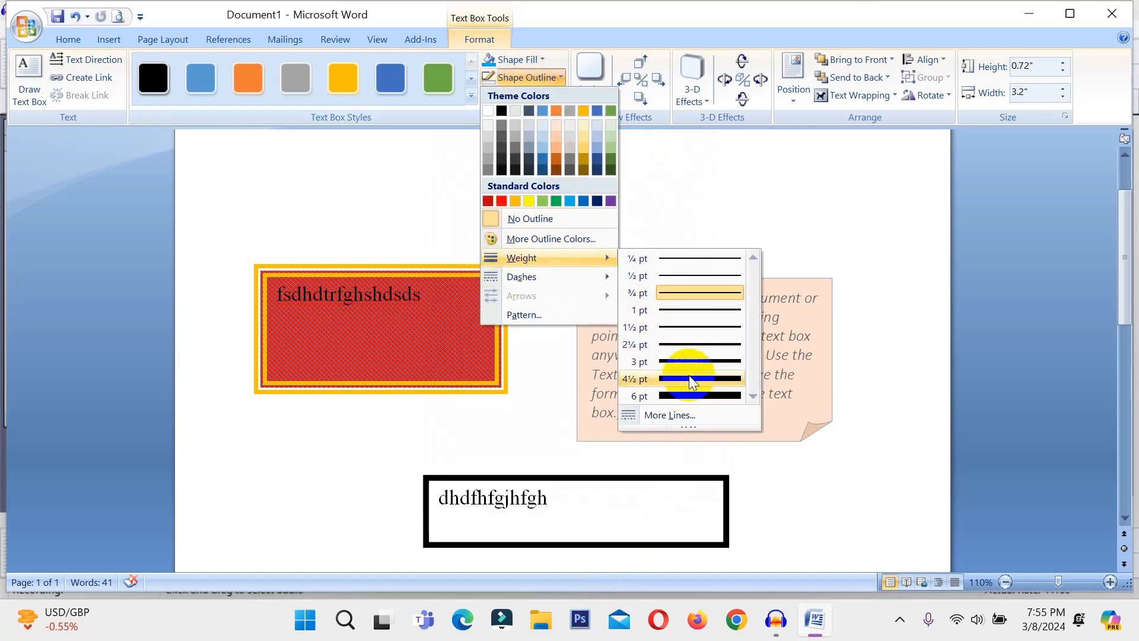
pyautogui.click(687, 395)
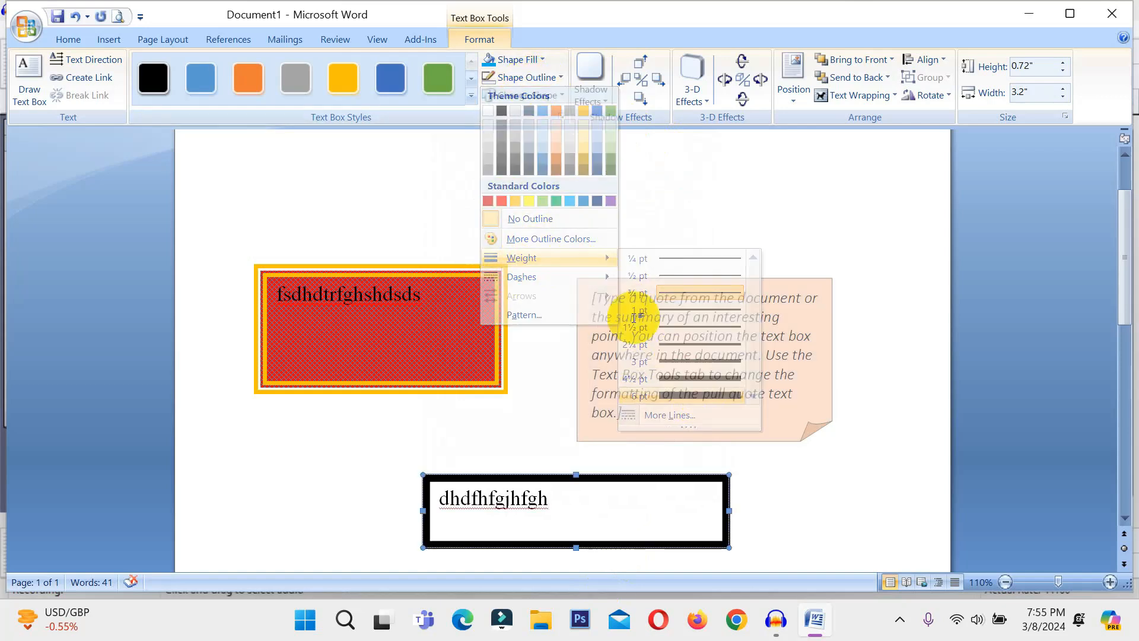
# Change the border's dash style to Square Dot
pyautogui.click(502, 62)
pyautogui.click(472, 79)
pyautogui.click(490, 78)
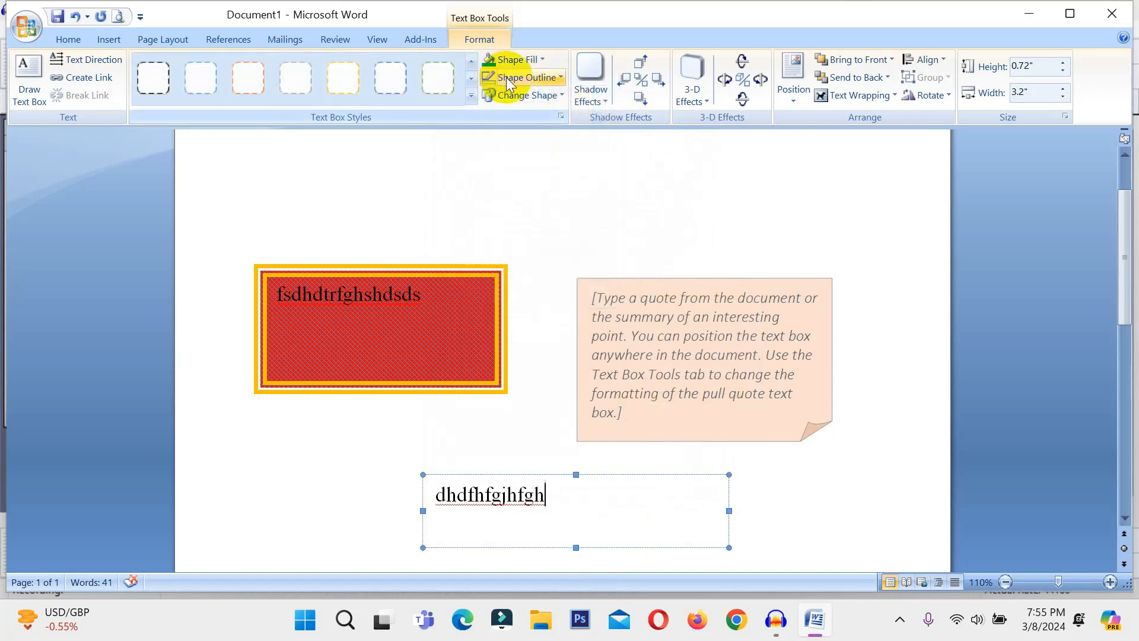
pyautogui.click(508, 80)
pyautogui.moveTo(536, 275)
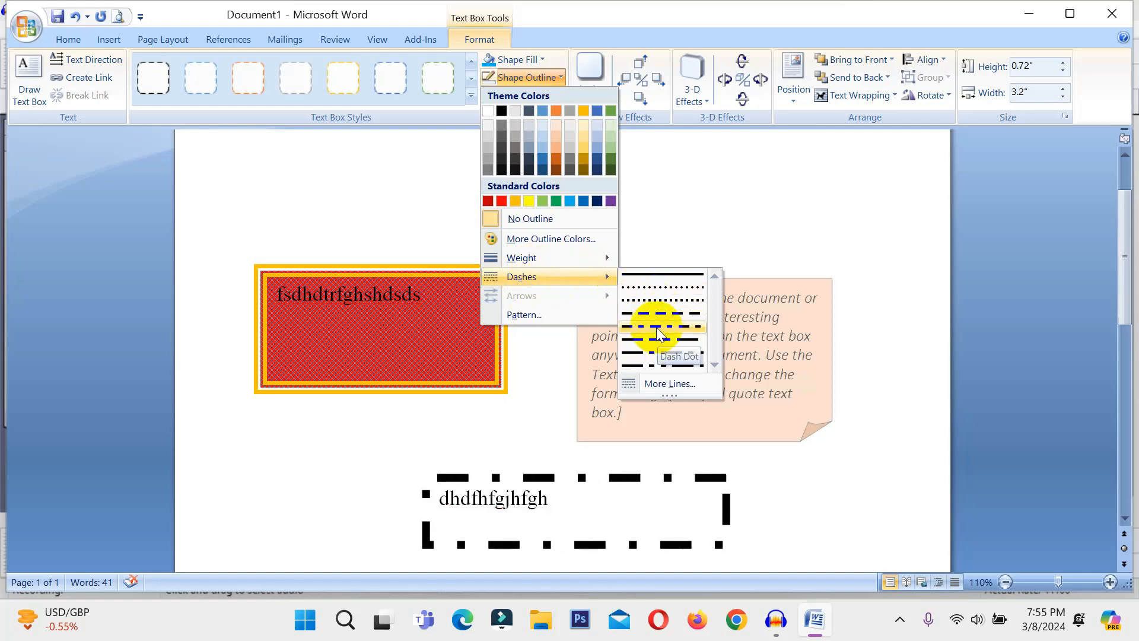
pyautogui.click(657, 301)
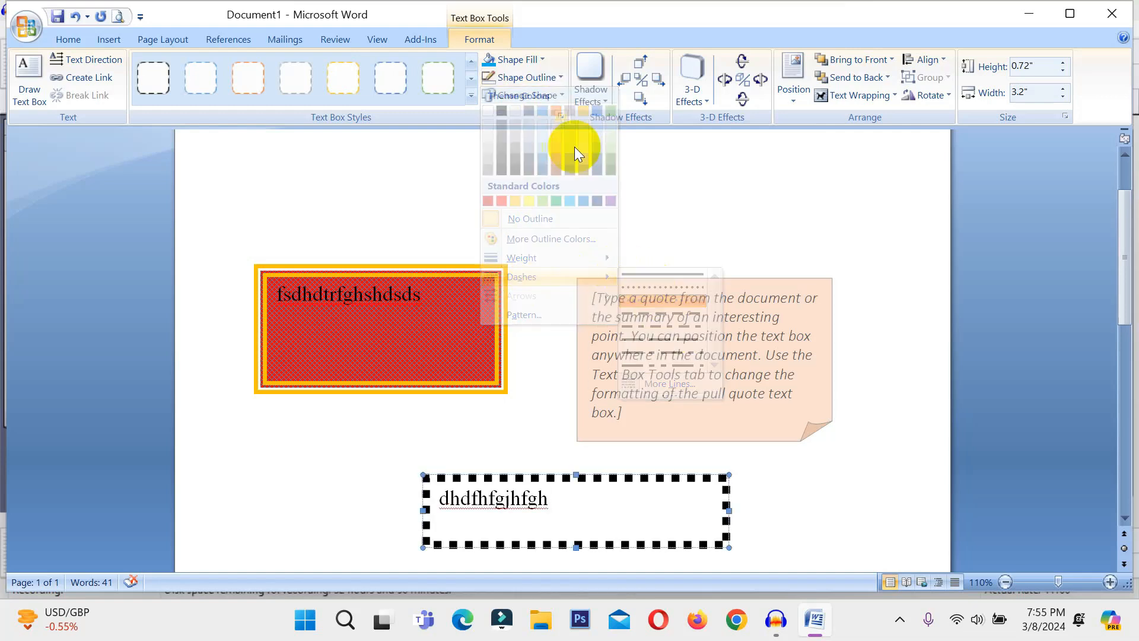
pyautogui.click(525, 78)
# Apply a Shingle line pattern with red foreground and blue background to the border
pyautogui.click(526, 314)
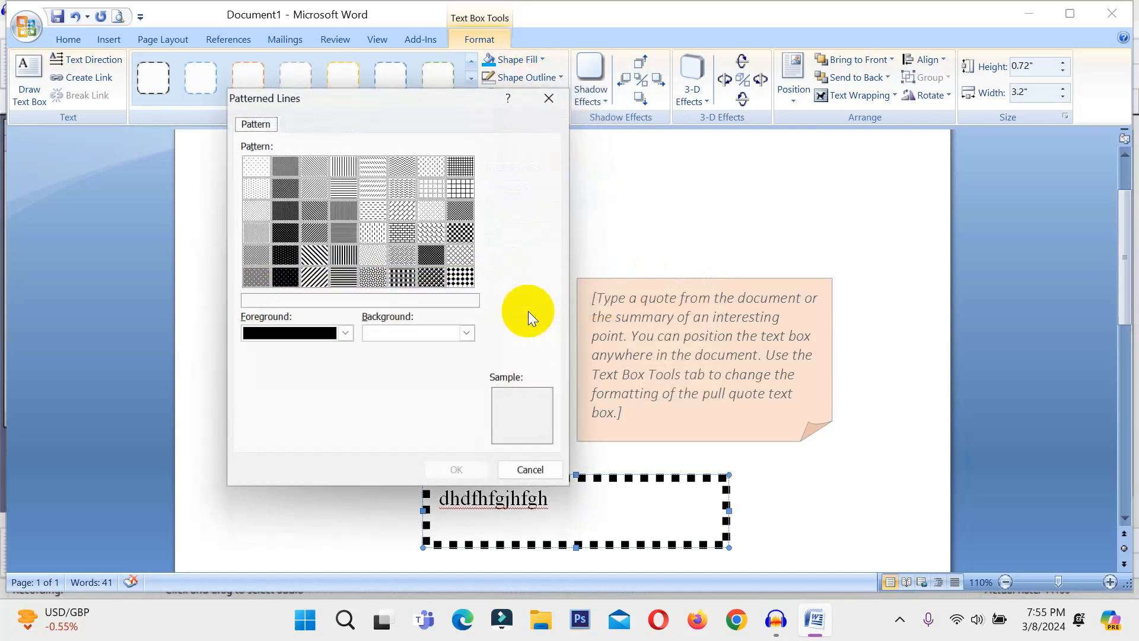
pyautogui.click(288, 259)
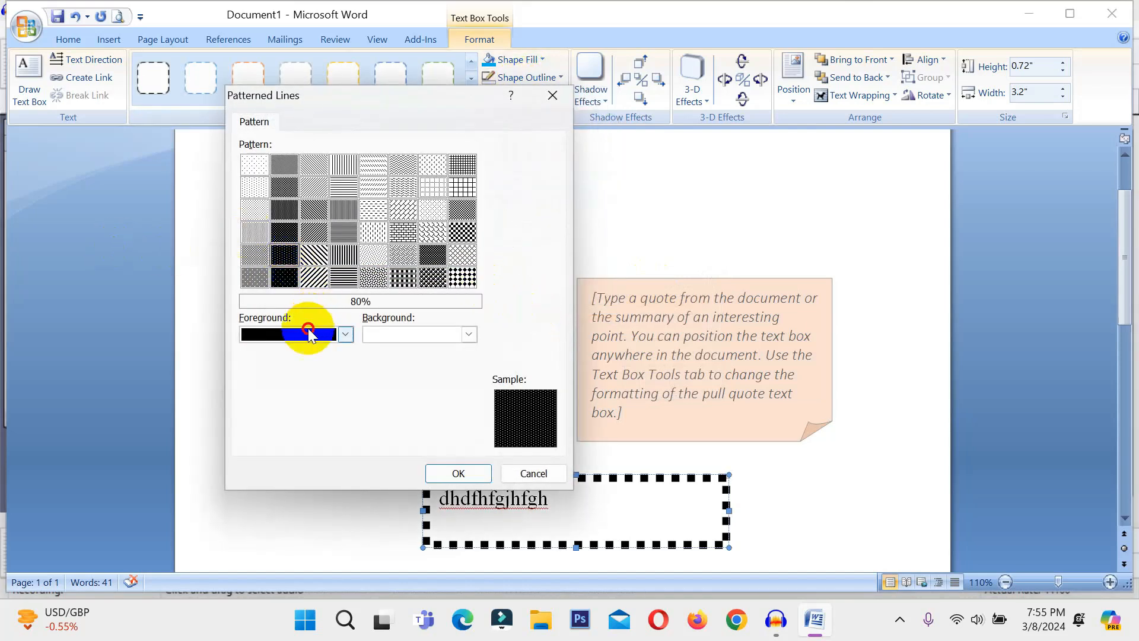
pyautogui.click(309, 334)
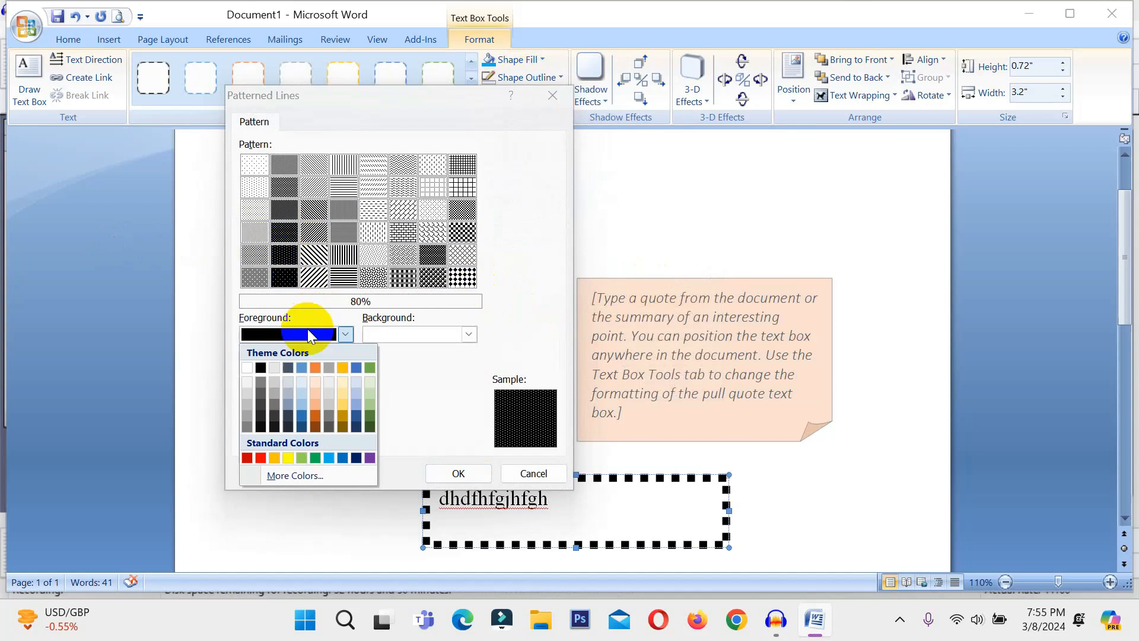
pyautogui.click(261, 459)
pyautogui.click(375, 336)
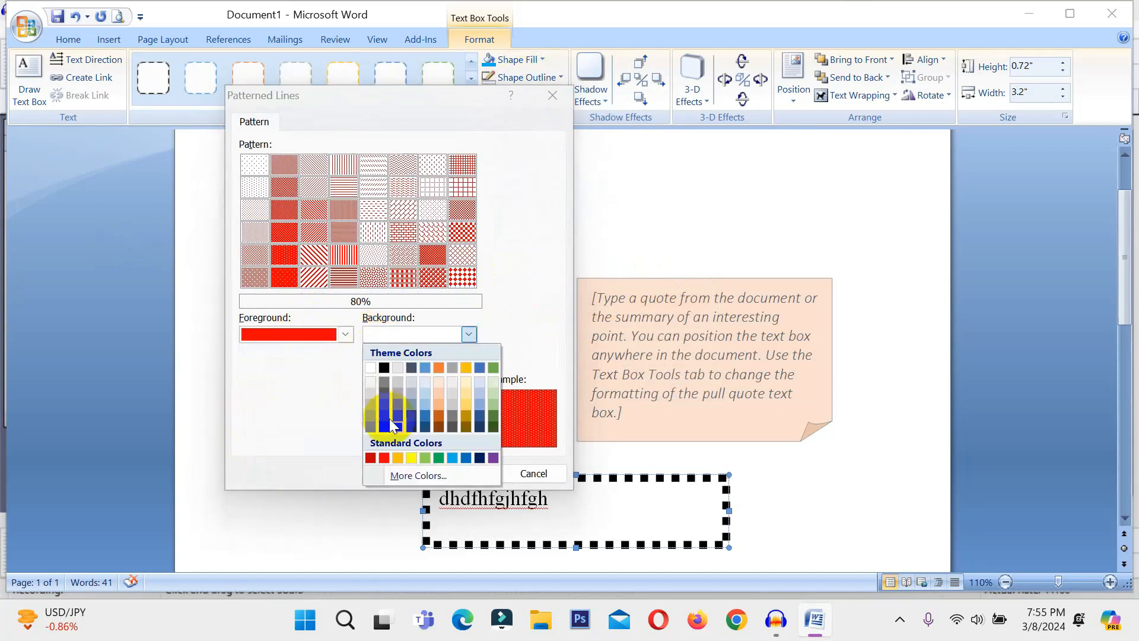
pyautogui.click(428, 415)
pyautogui.click(298, 260)
pyautogui.click(432, 233)
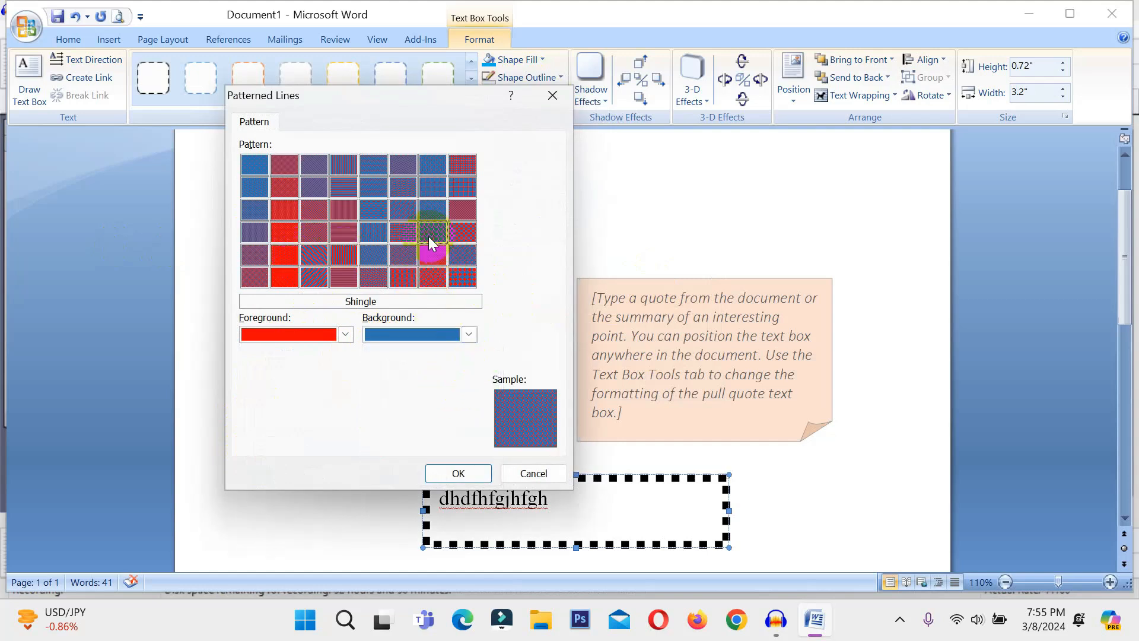
pyautogui.click(457, 473)
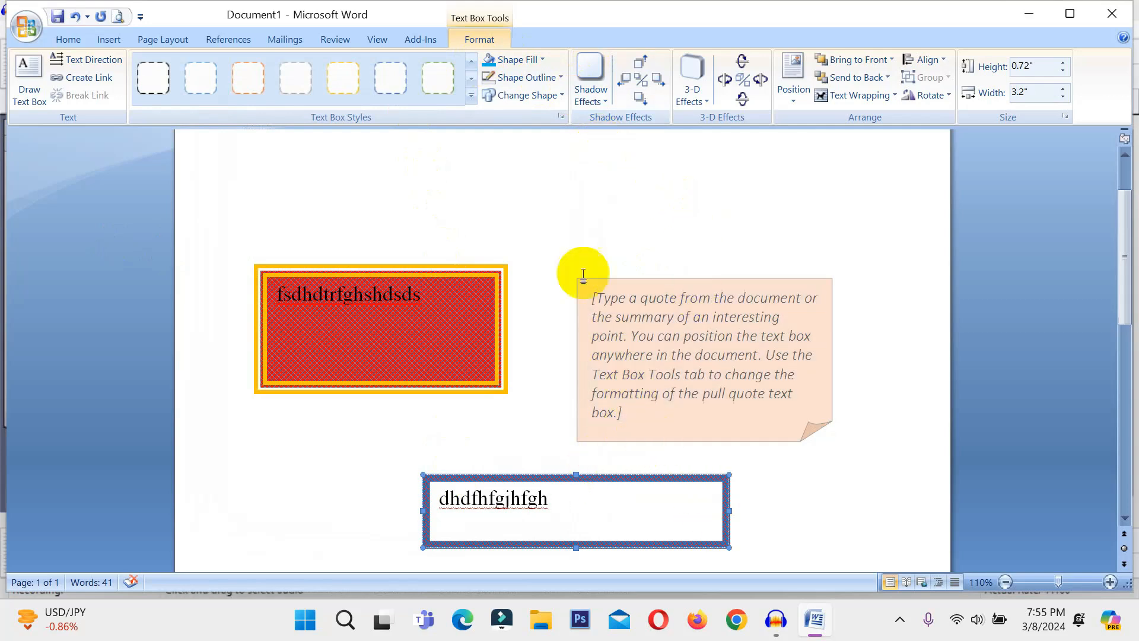
# Change the box to the Flowchart: Extract triangle and stretch it to 1.51 inches tall
pyautogui.click(502, 97)
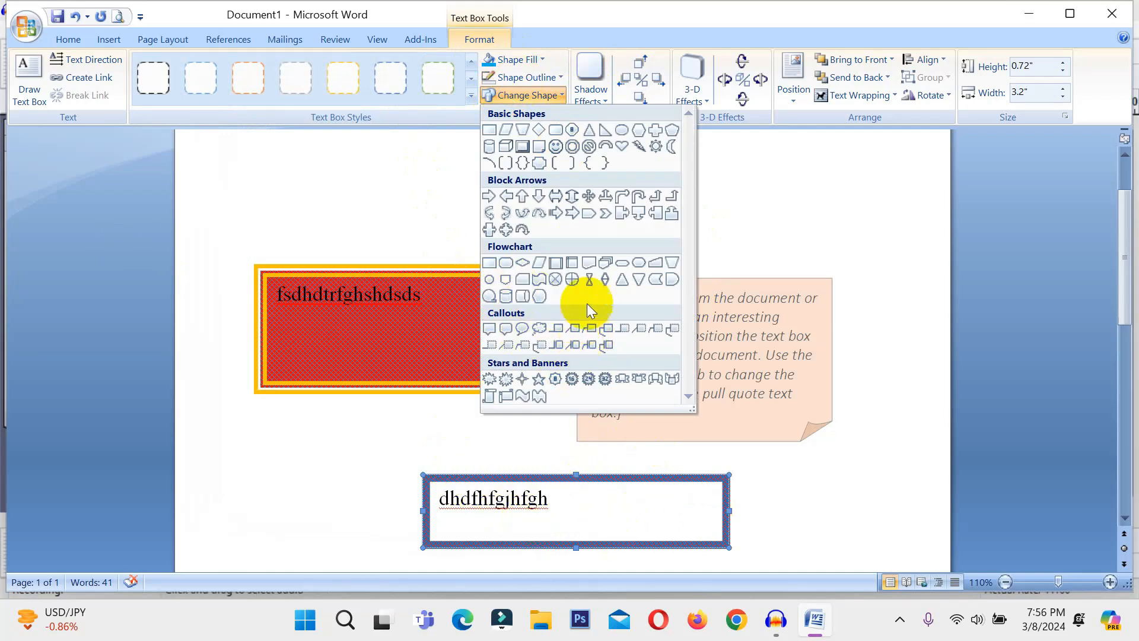
pyautogui.click(621, 282)
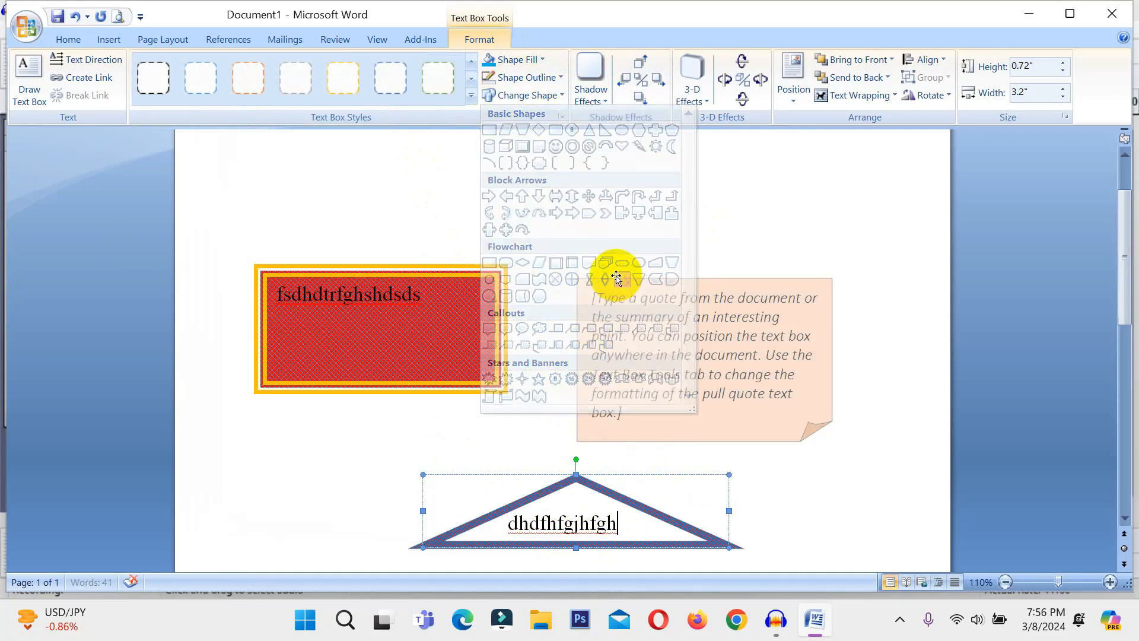
pyautogui.scroll(-2, 653, 475)
pyautogui.moveTo(579, 456); pyautogui.dragTo(555, 527)
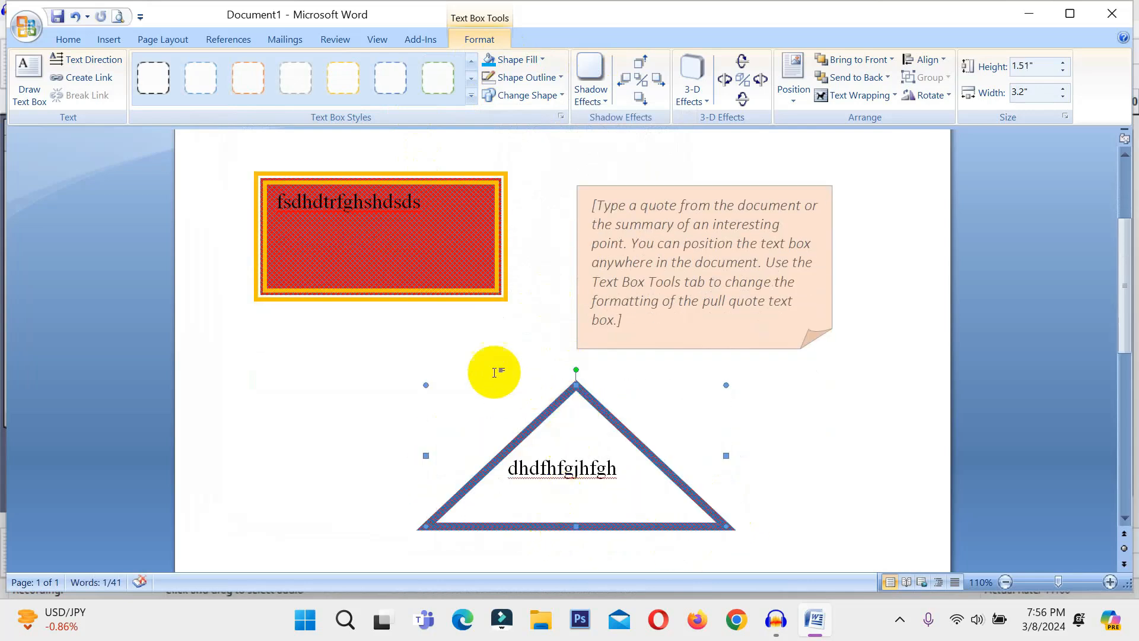
# Apply a perspective shadow to the triangle and nudge it down four times
pyautogui.click(591, 74)
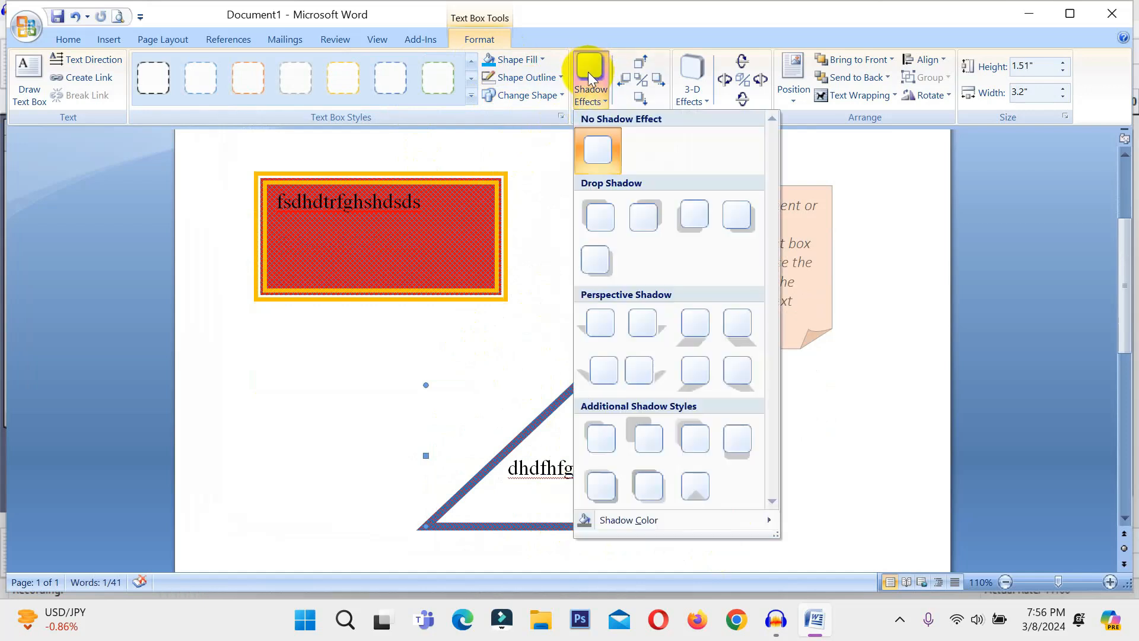
pyautogui.click(614, 326)
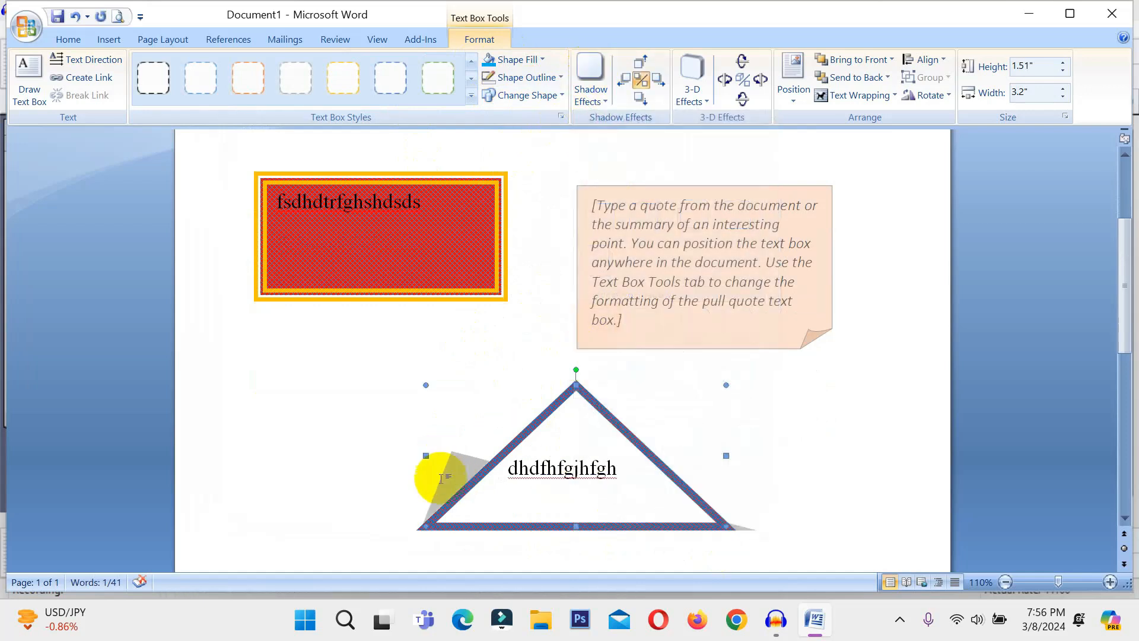
pyautogui.click(650, 82)
pyautogui.click(625, 81)
pyautogui.click(624, 82)
pyautogui.click(642, 80)
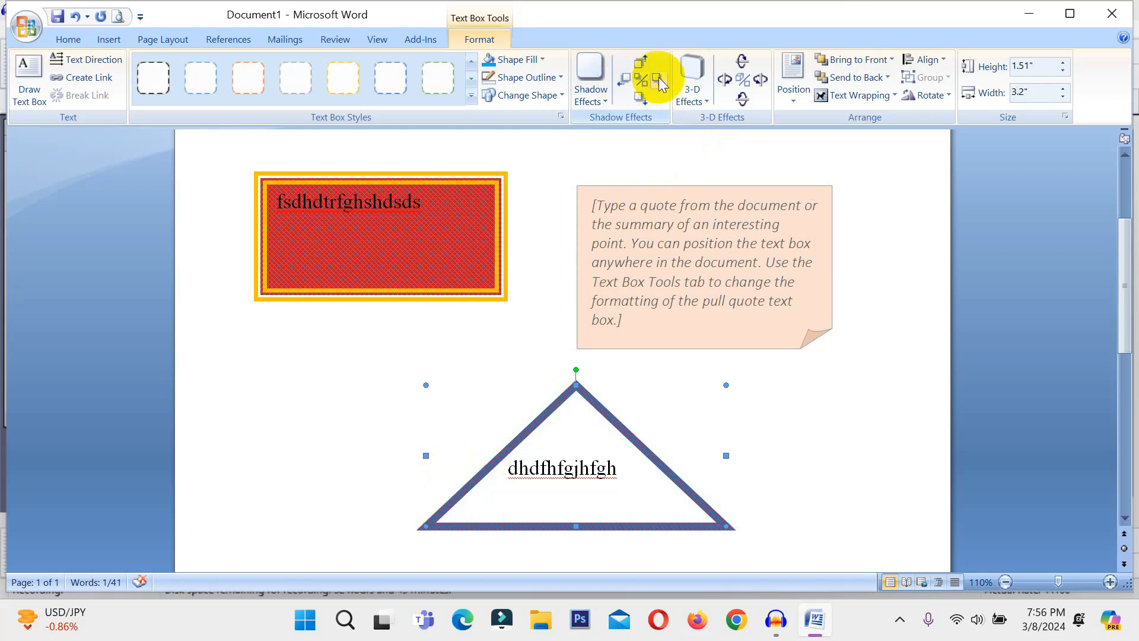
pyautogui.click(661, 81)
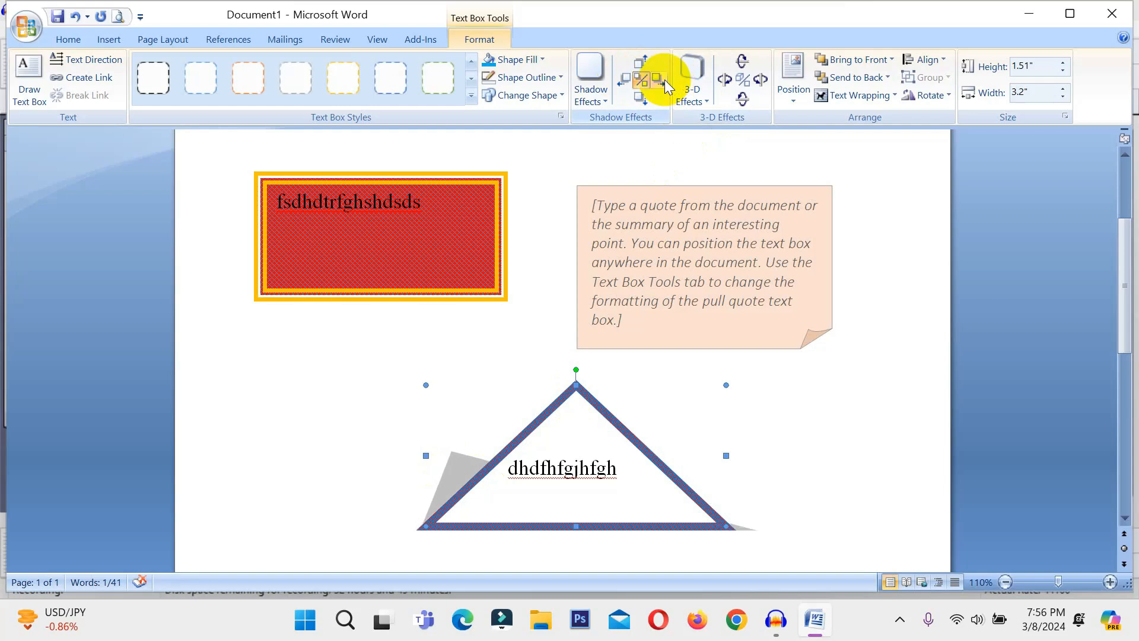
pyautogui.click(642, 101)
pyautogui.click(642, 101)
pyautogui.click(642, 101)
pyautogui.click(642, 101)
pyautogui.click(642, 101)
pyautogui.click(643, 101)
pyautogui.click(642, 101)
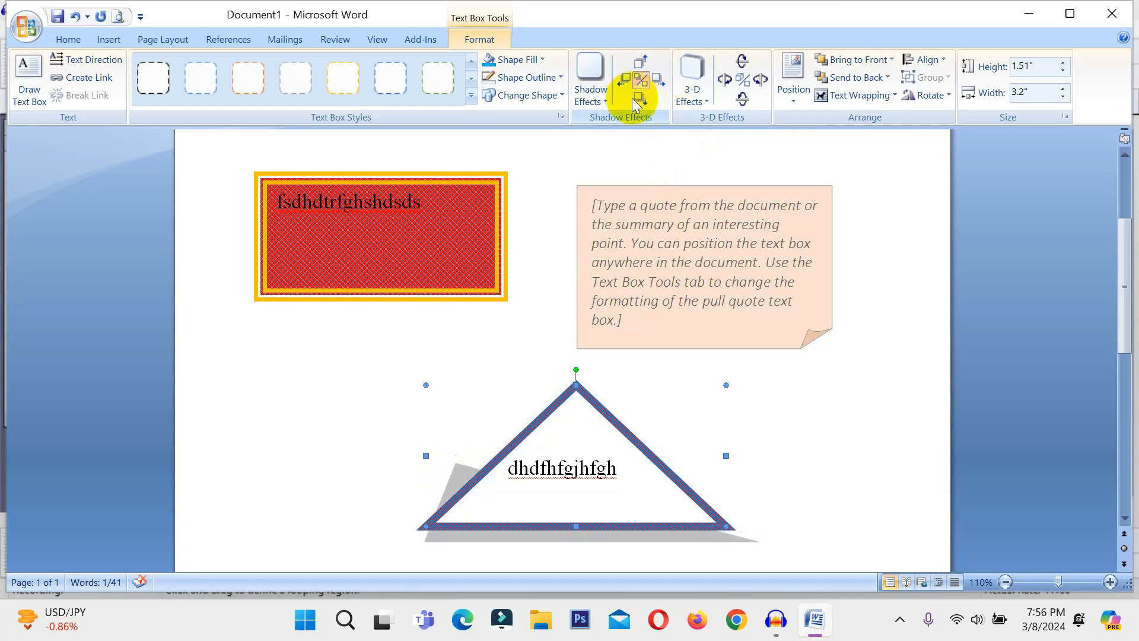
# Change the triangle's shadow colour to red
pyautogui.click(590, 80)
pyautogui.moveTo(634, 520)
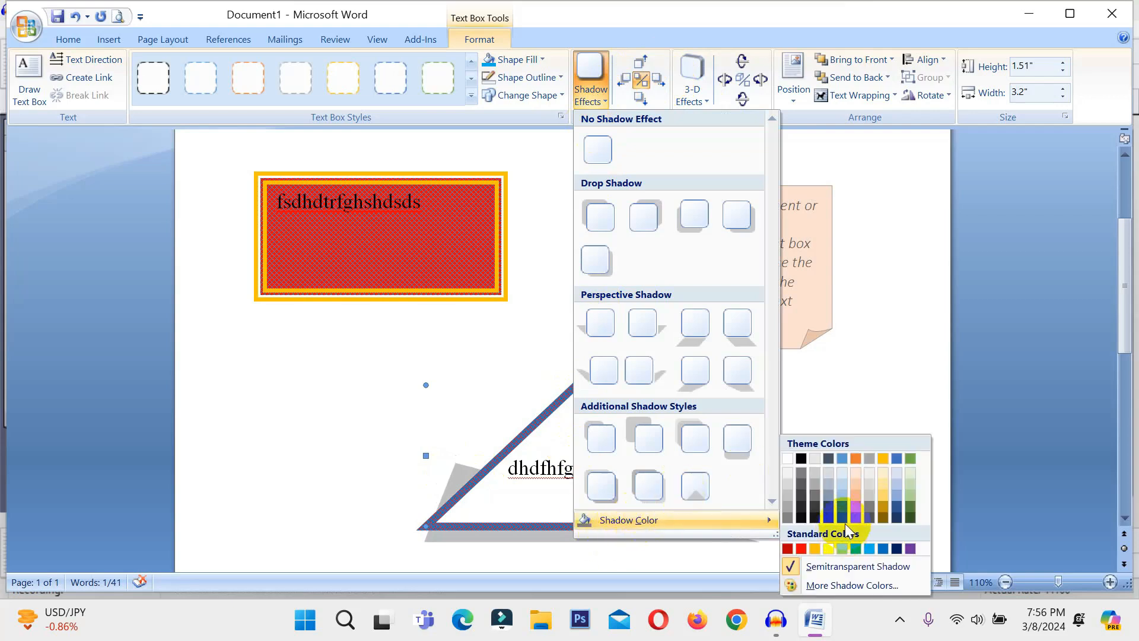
pyautogui.click(801, 548)
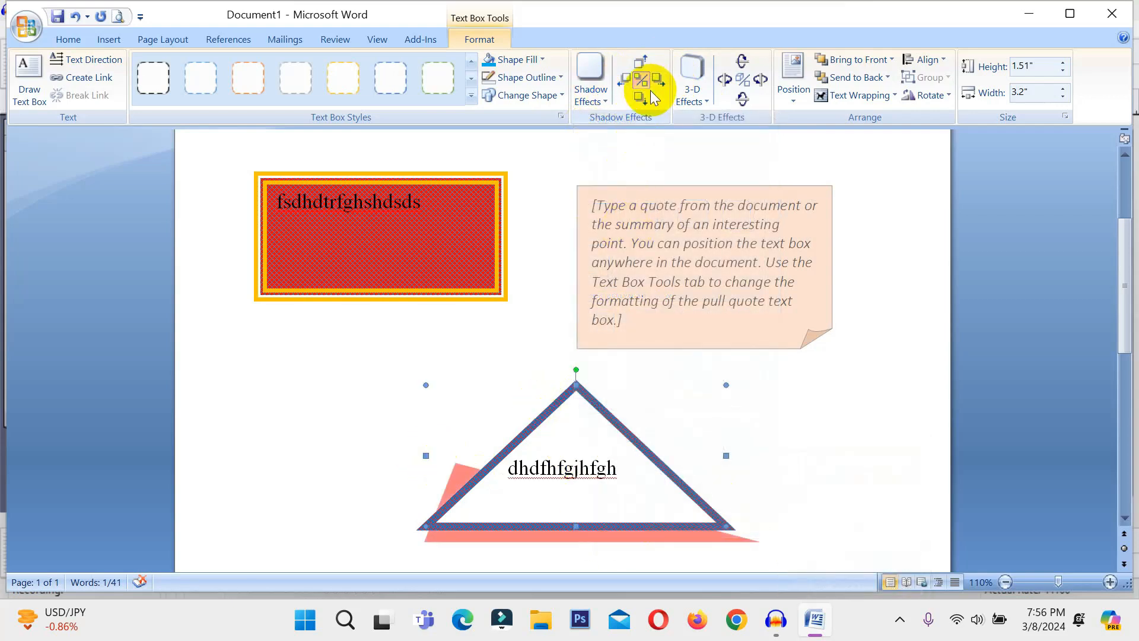
pyautogui.click(692, 89)
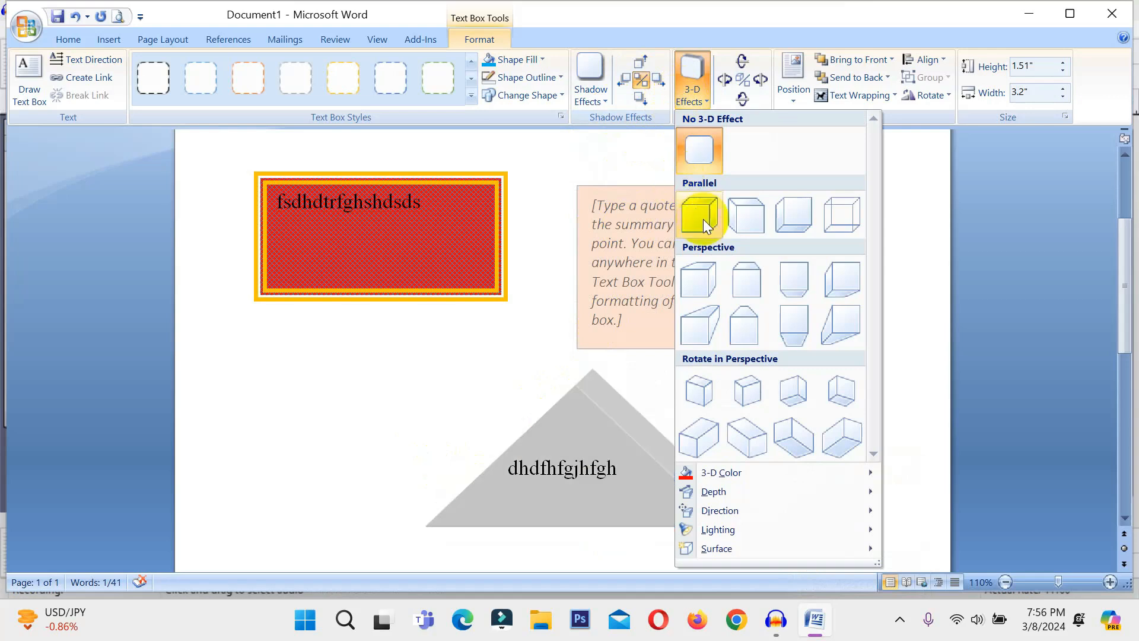
# Give the triangle a Parallel 3-D effect and tilt it to expose its depth
pyautogui.click(792, 223)
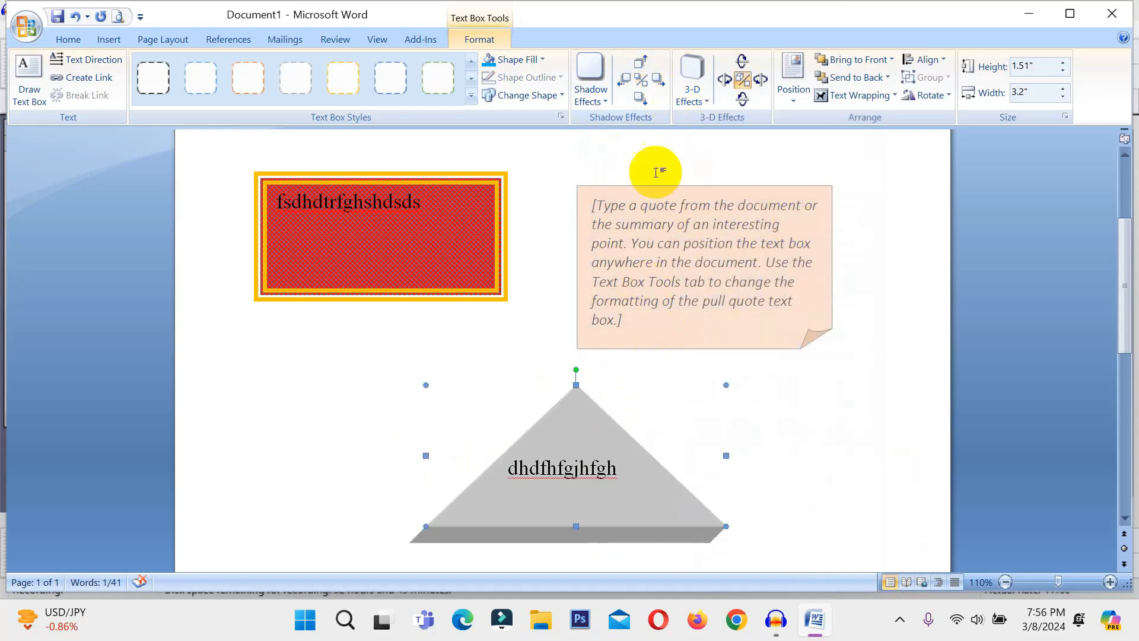
pyautogui.click(742, 98)
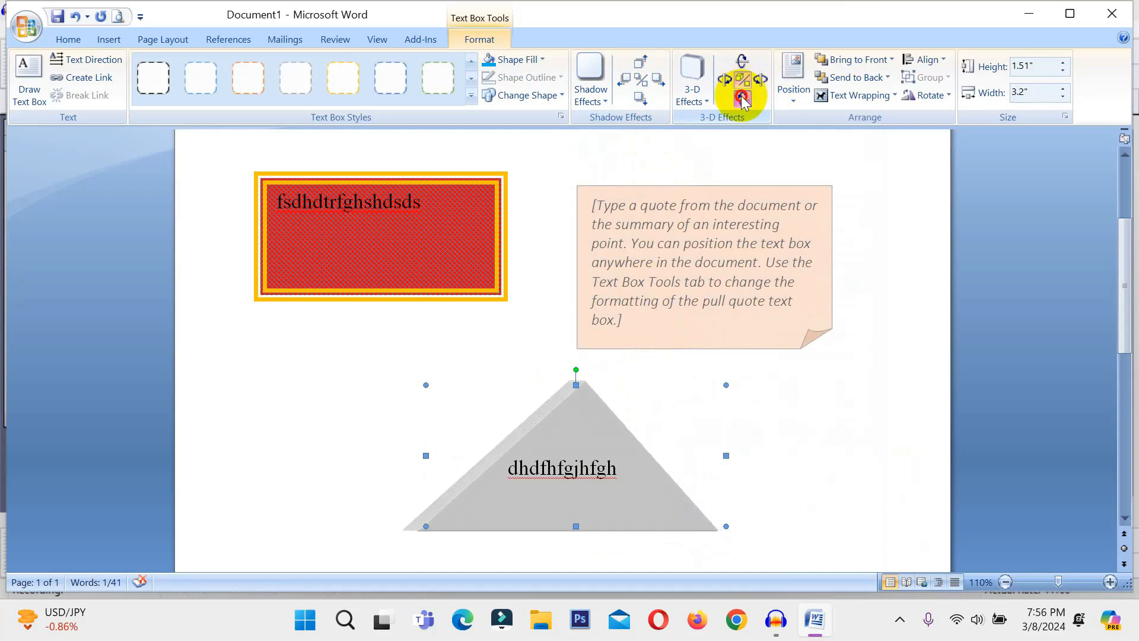
pyautogui.click(742, 98)
pyautogui.click(742, 98)
pyautogui.click(742, 99)
pyautogui.click(742, 98)
# Set the triangle's 3-D colour to red
pyautogui.click(683, 97)
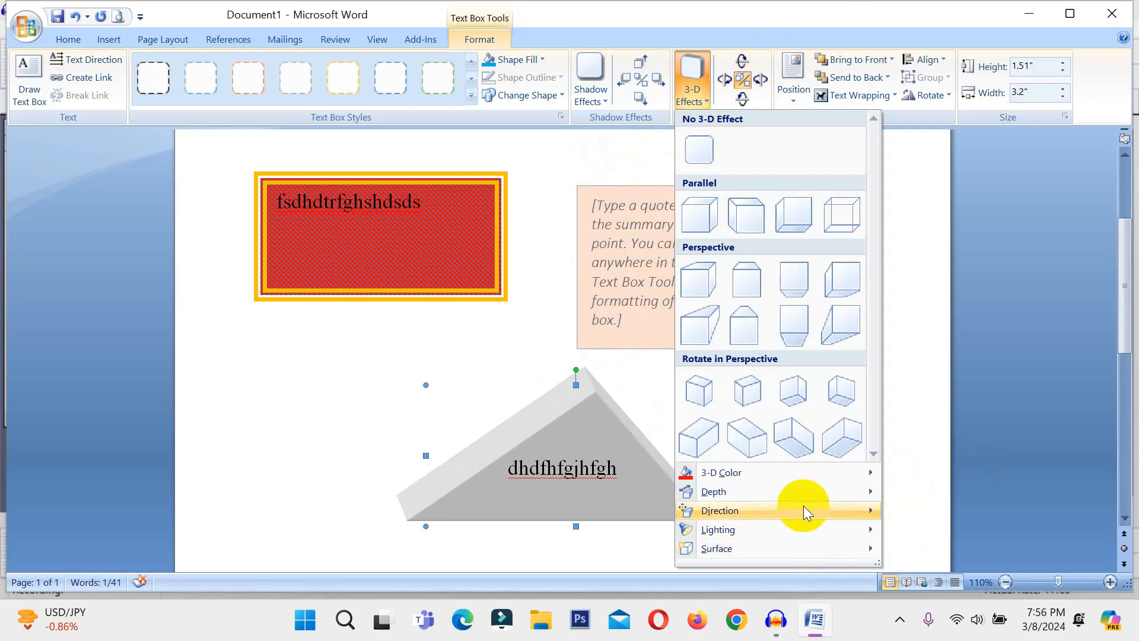
pyautogui.moveTo(788, 471)
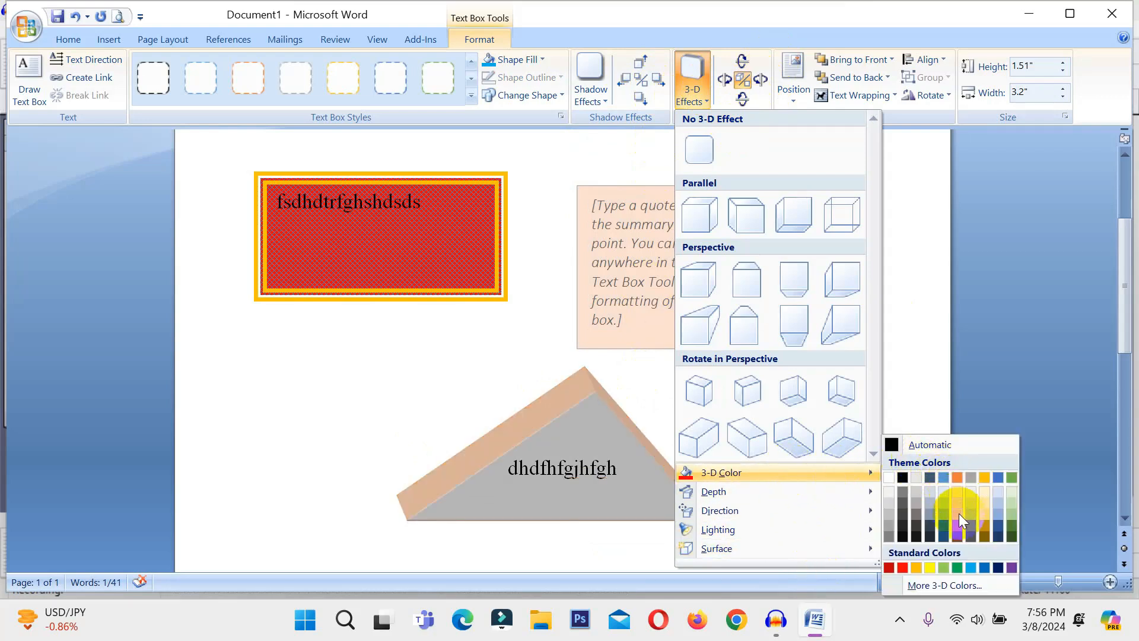
pyautogui.click(902, 569)
pyautogui.click(626, 465)
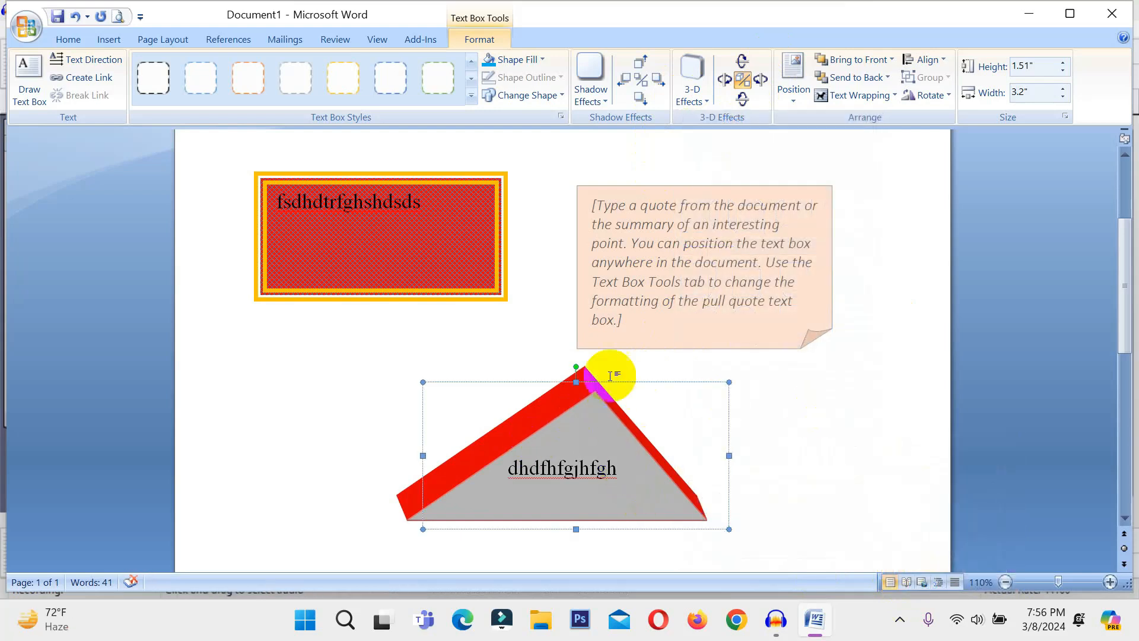
pyautogui.click(522, 59)
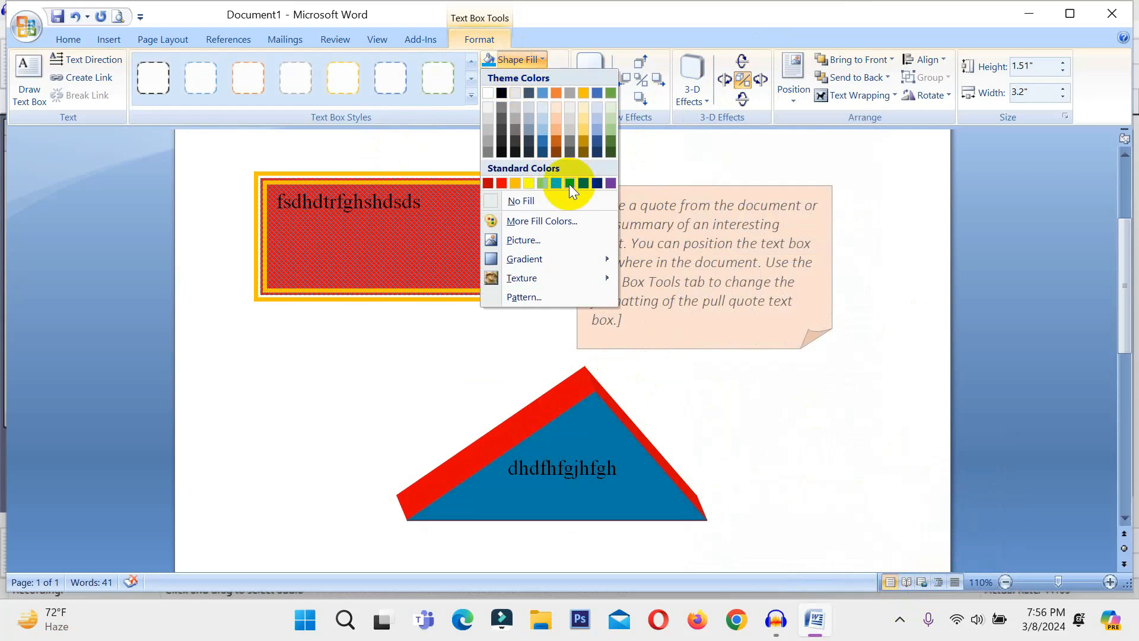
# Fill the triangle's face blue and apply Tilt Down four more times
pyautogui.click(570, 185)
pyautogui.click(742, 99)
pyautogui.click(742, 98)
pyautogui.click(742, 98)
pyautogui.click(746, 101)
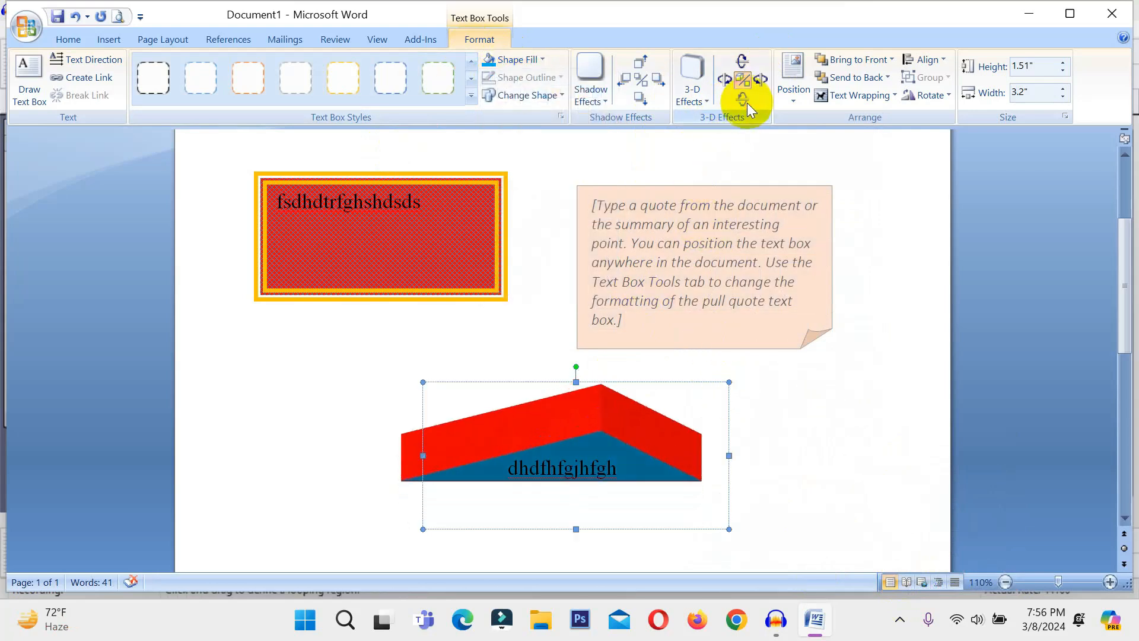
# Change the 3-D triangle into a Sun shape and tilt it up eight times to face forward
pyautogui.click(503, 98)
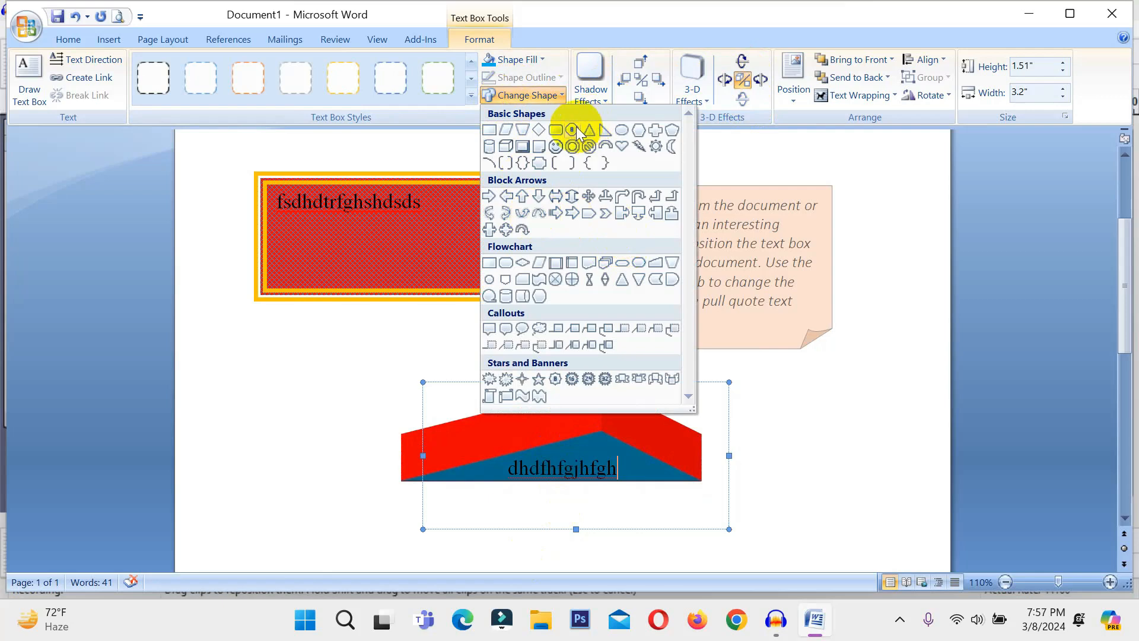
pyautogui.click(656, 146)
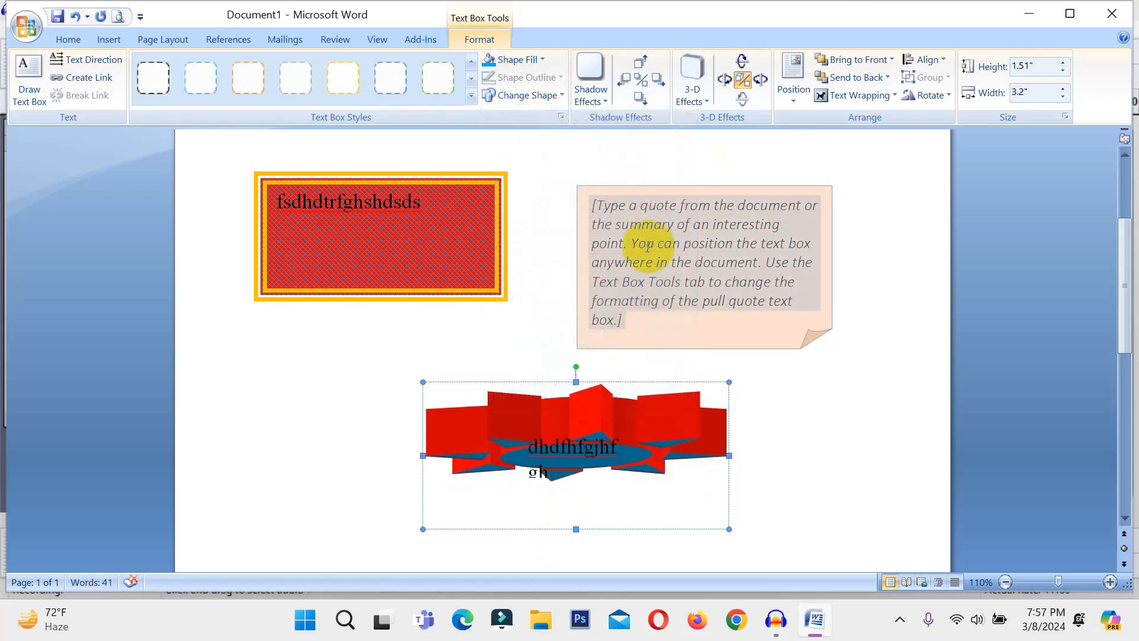
pyautogui.click(742, 60)
pyautogui.click(745, 62)
pyautogui.click(746, 63)
pyautogui.click(745, 62)
pyautogui.click(745, 62)
pyautogui.click(745, 63)
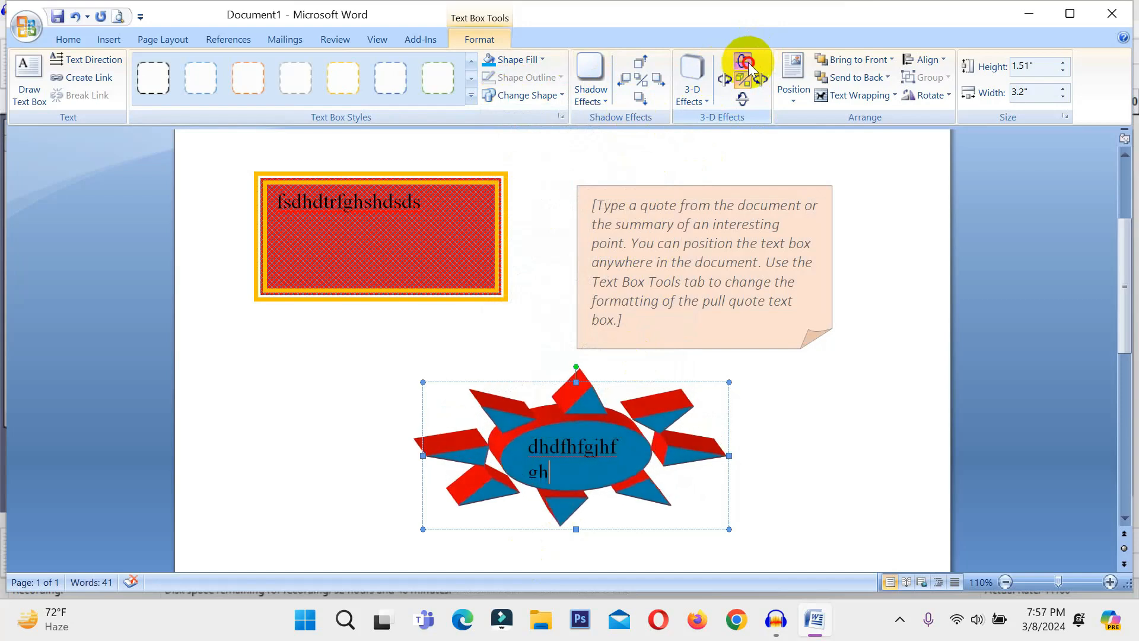
pyautogui.click(745, 62)
pyautogui.click(745, 63)
pyautogui.click(795, 88)
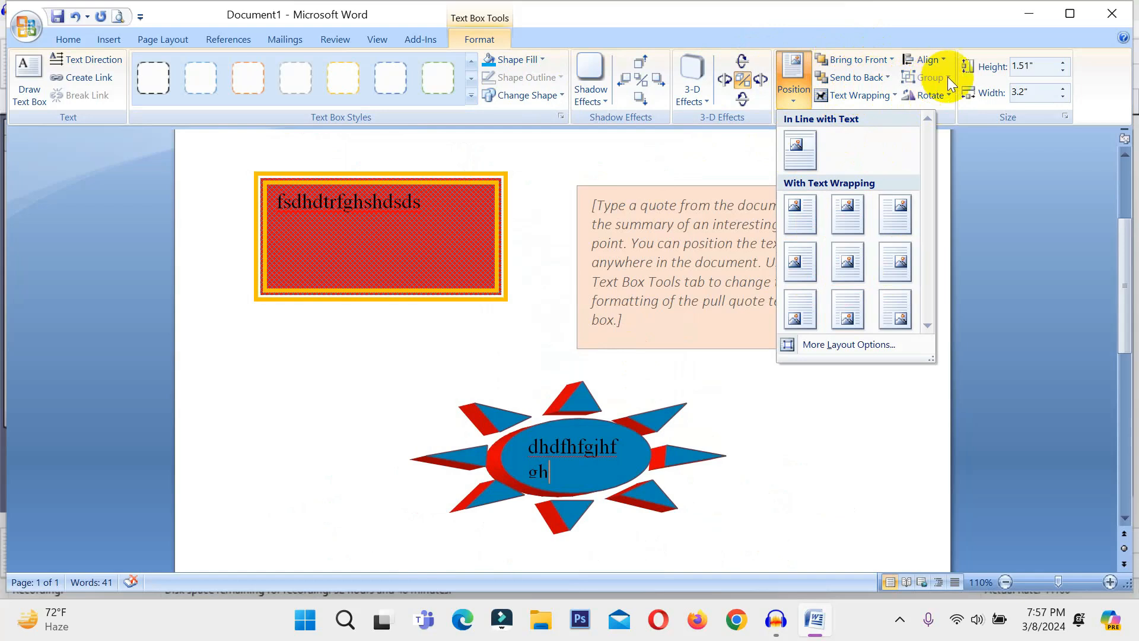
# Reduce the sun shape's width from 3.2" to 2.5", keeping its 1.51" height
pyautogui.click(932, 98)
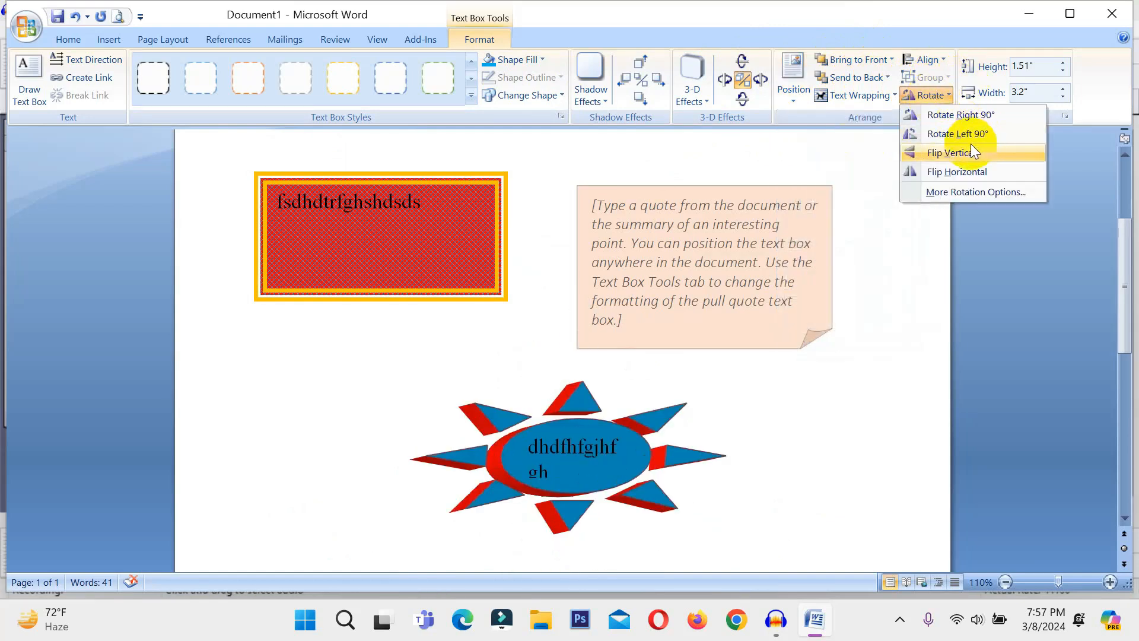
pyautogui.click(1091, 147)
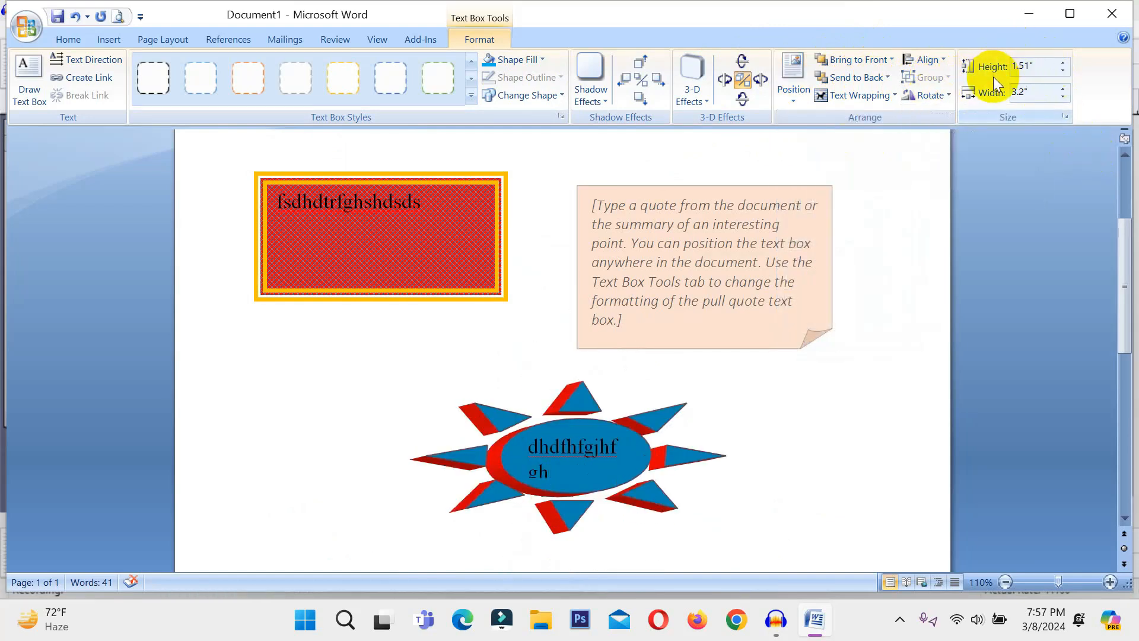
pyautogui.click(1066, 96)
pyautogui.click(1066, 96)
pyautogui.click(1066, 96)
pyautogui.click(1066, 96)
pyautogui.click(1066, 96)
pyautogui.click(1066, 96)
pyautogui.click(1066, 96)
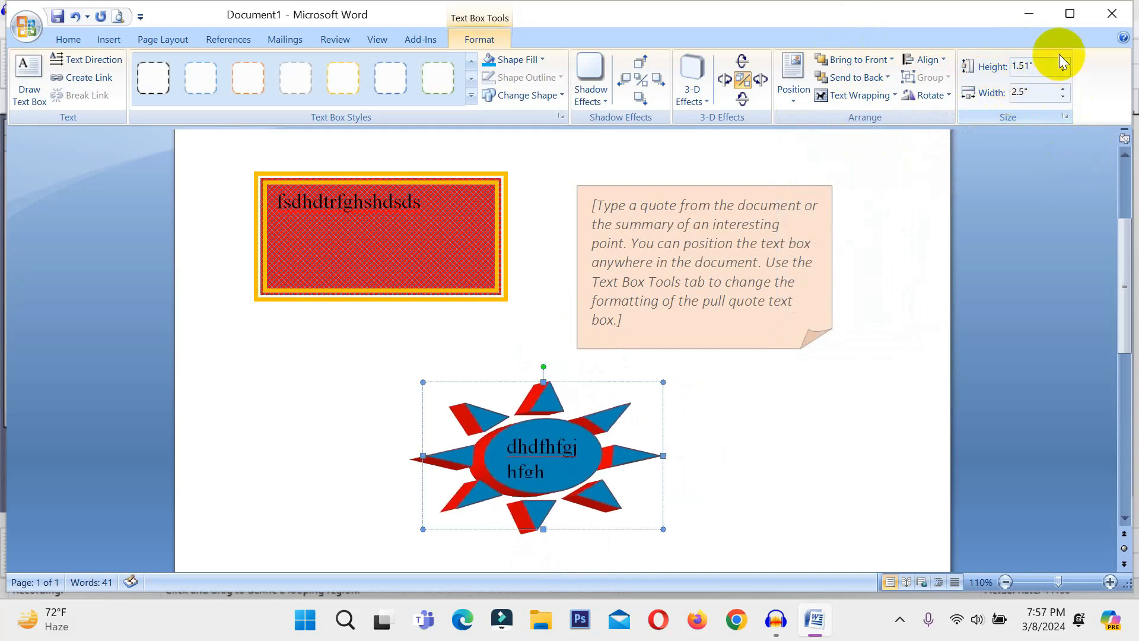
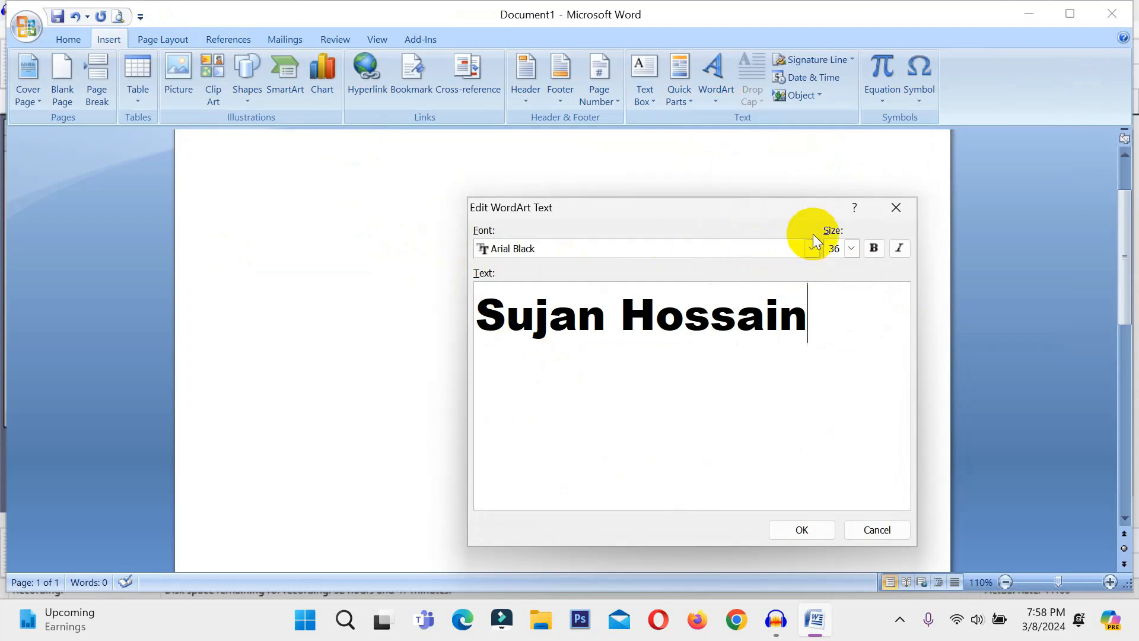
# Enter the person's full name as WordArt text in Agency FB at size 36
pyautogui.click(812, 247)
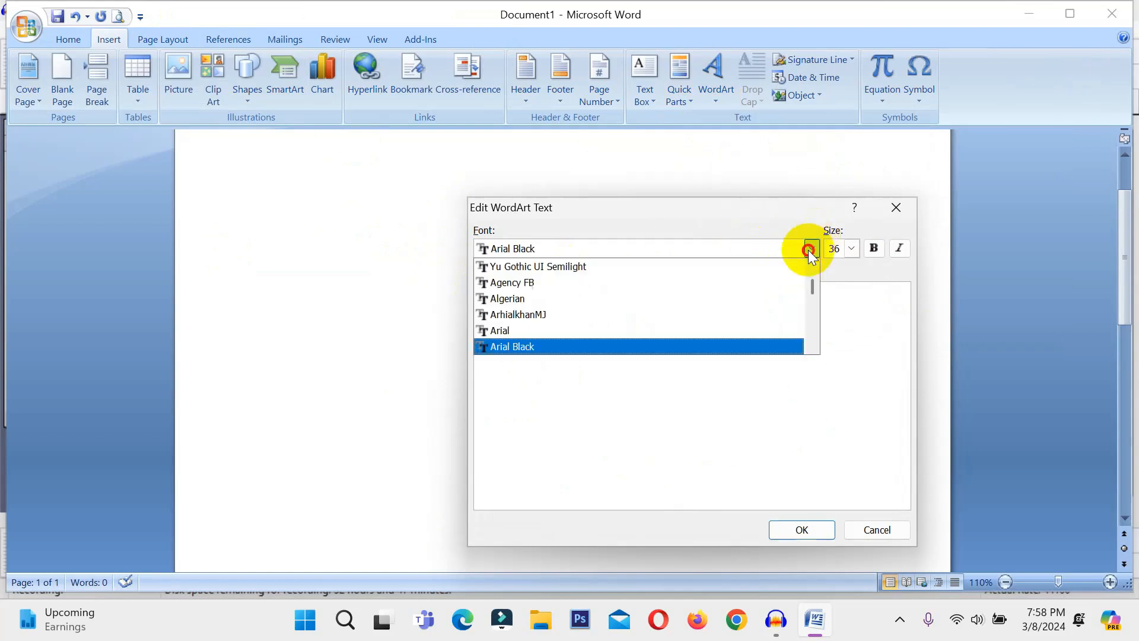
pyautogui.click(589, 283)
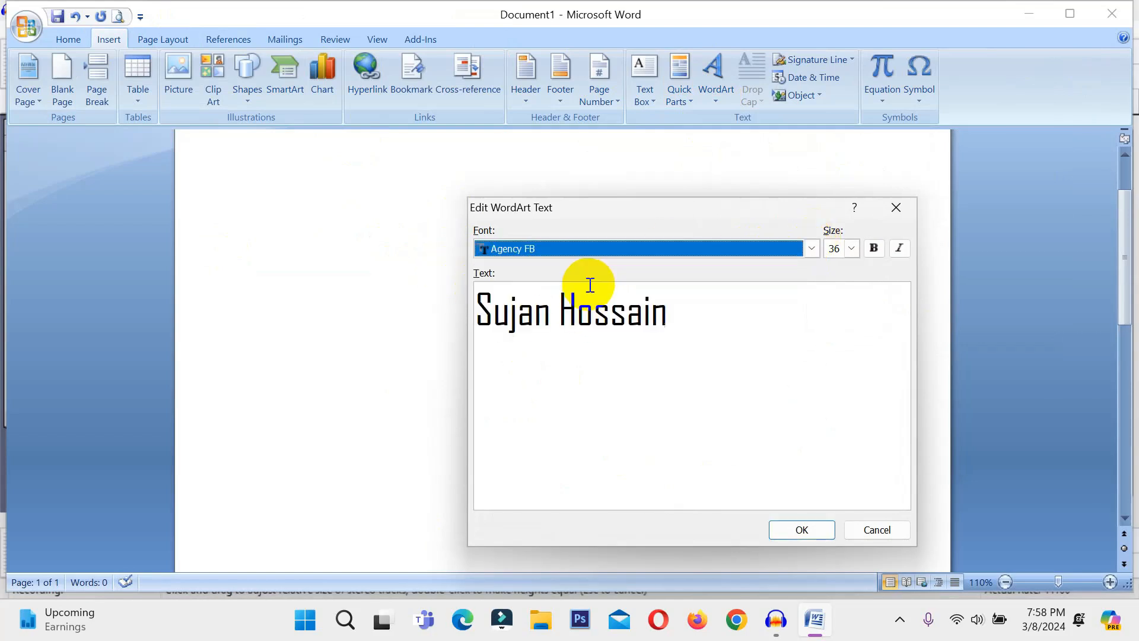
pyautogui.click(803, 530)
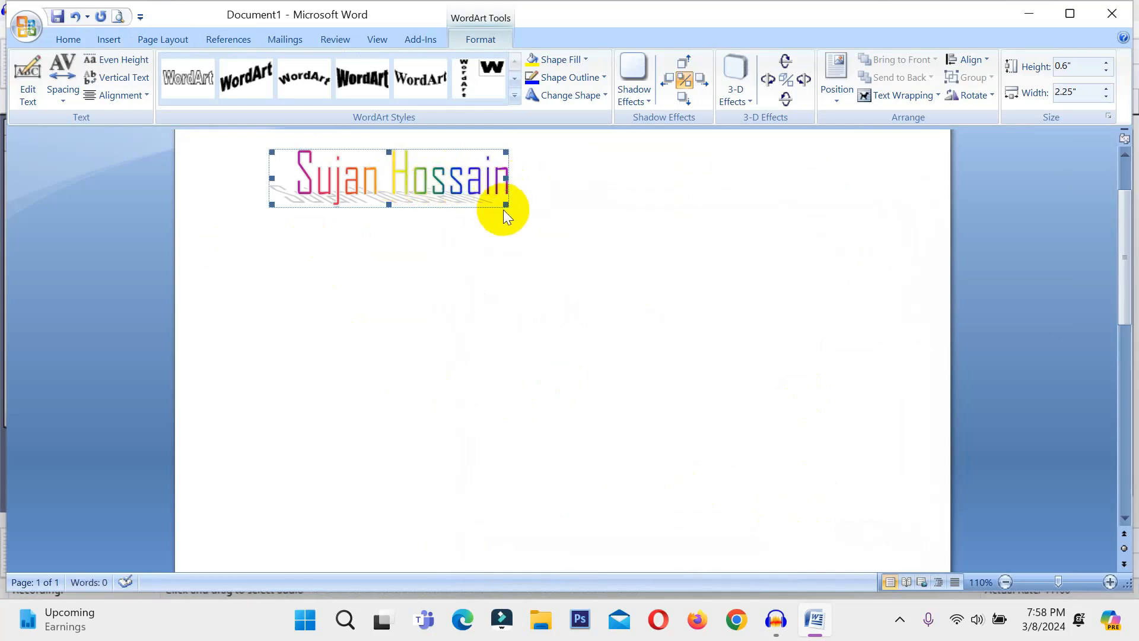
# Enlarge the name WordArt to 1.54 by 5.1 inches and try dragging it lower
pyautogui.moveTo(504, 205); pyautogui.dragTo(776, 295)
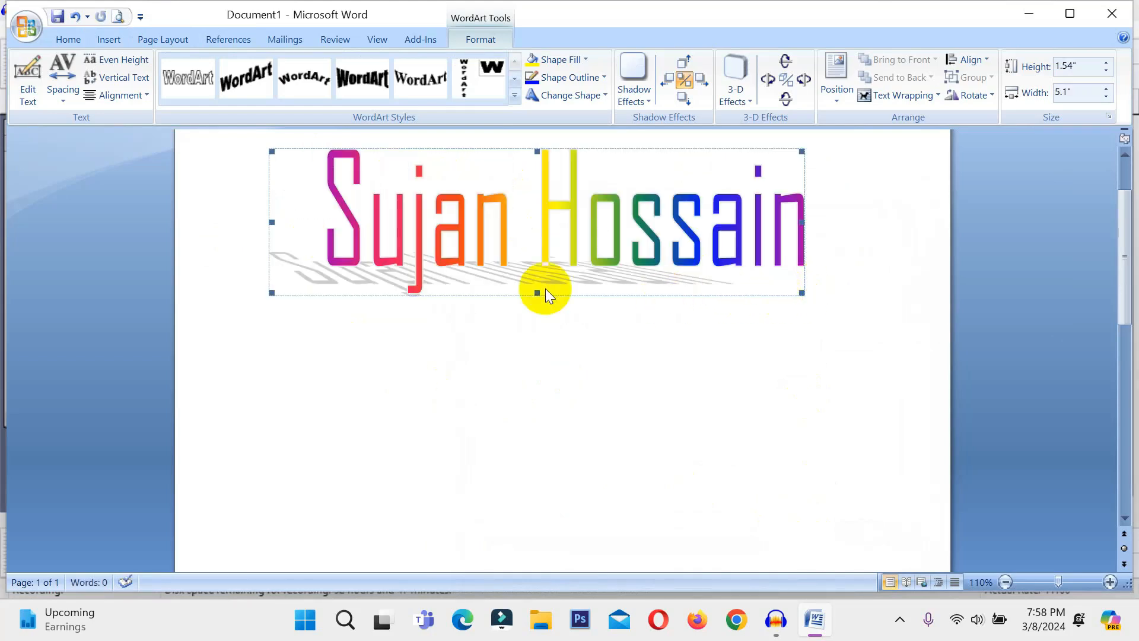
pyautogui.moveTo(607, 209); pyautogui.dragTo(622, 389)
pyautogui.moveTo(599, 230); pyautogui.dragTo(619, 482)
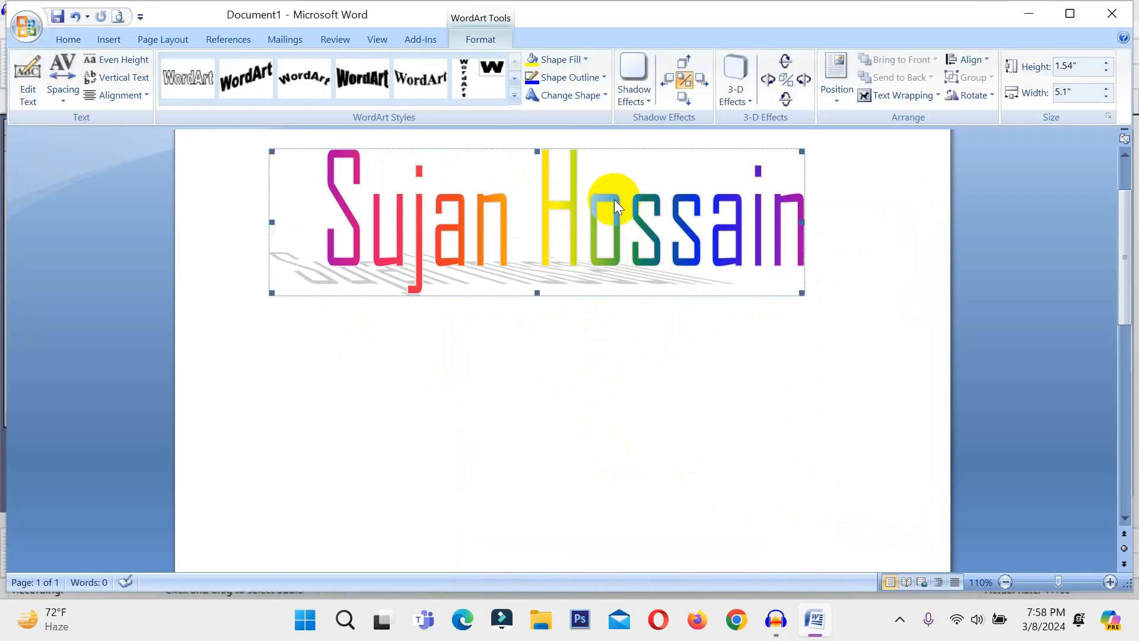
pyautogui.moveTo(614, 200); pyautogui.dragTo(618, 358)
# Set the WordArt's text wrapping to Behind Text and drag it toward the page centre
pyautogui.click(795, 155)
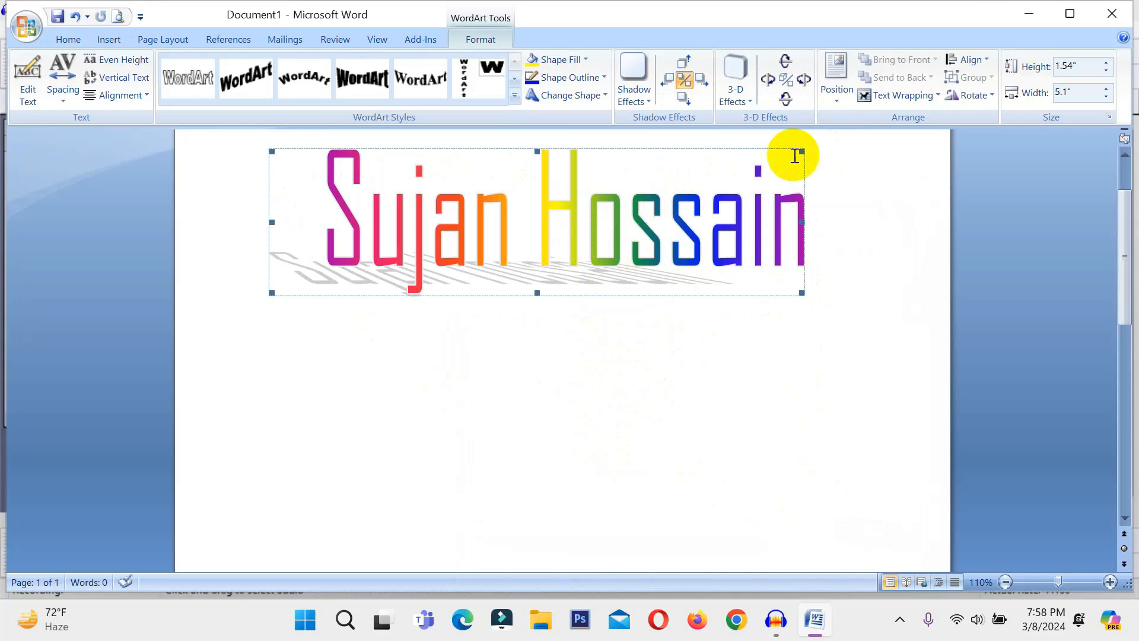
pyautogui.click(890, 96)
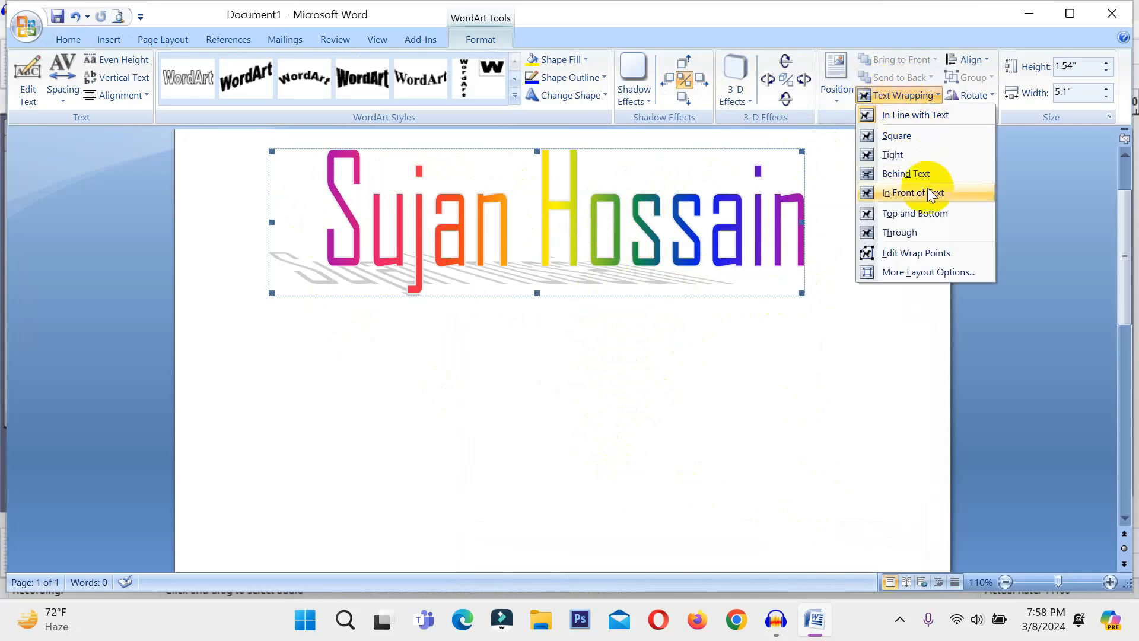
pyautogui.click(906, 174)
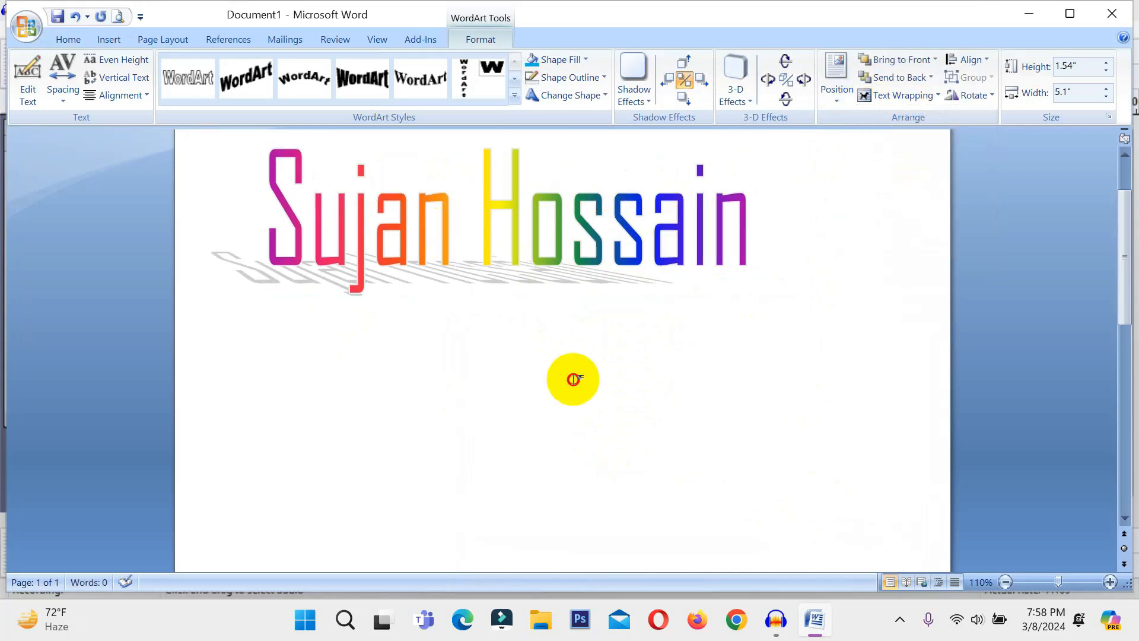
pyautogui.click(566, 365)
pyautogui.moveTo(561, 232); pyautogui.dragTo(640, 378)
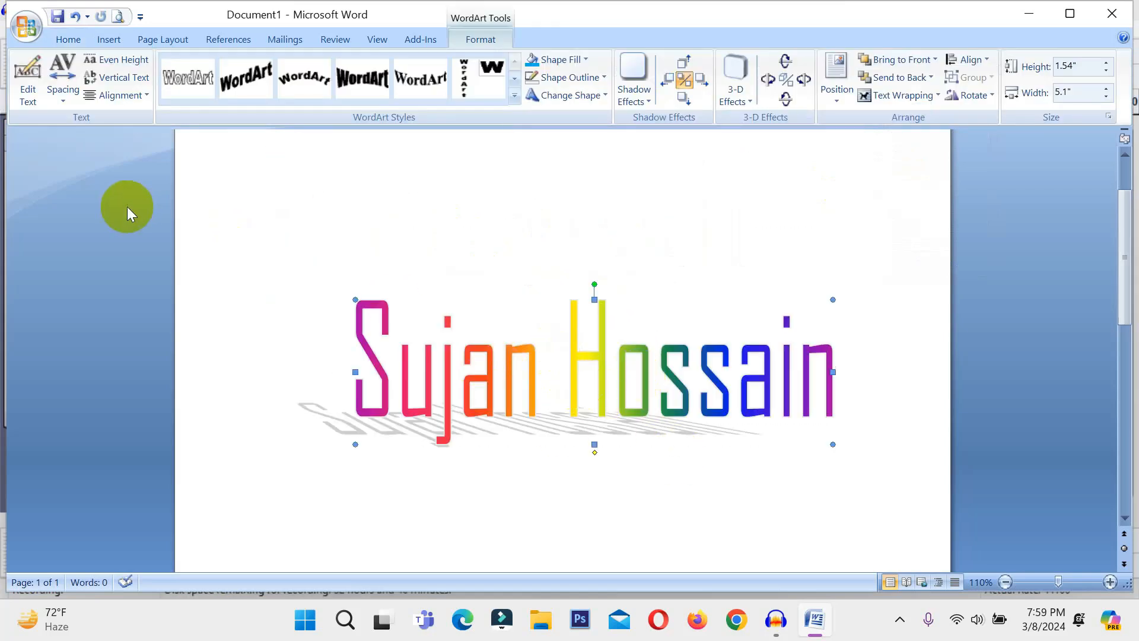
# Try Tight and then Loose letter spacing on the name WordArt
pyautogui.click(21, 91)
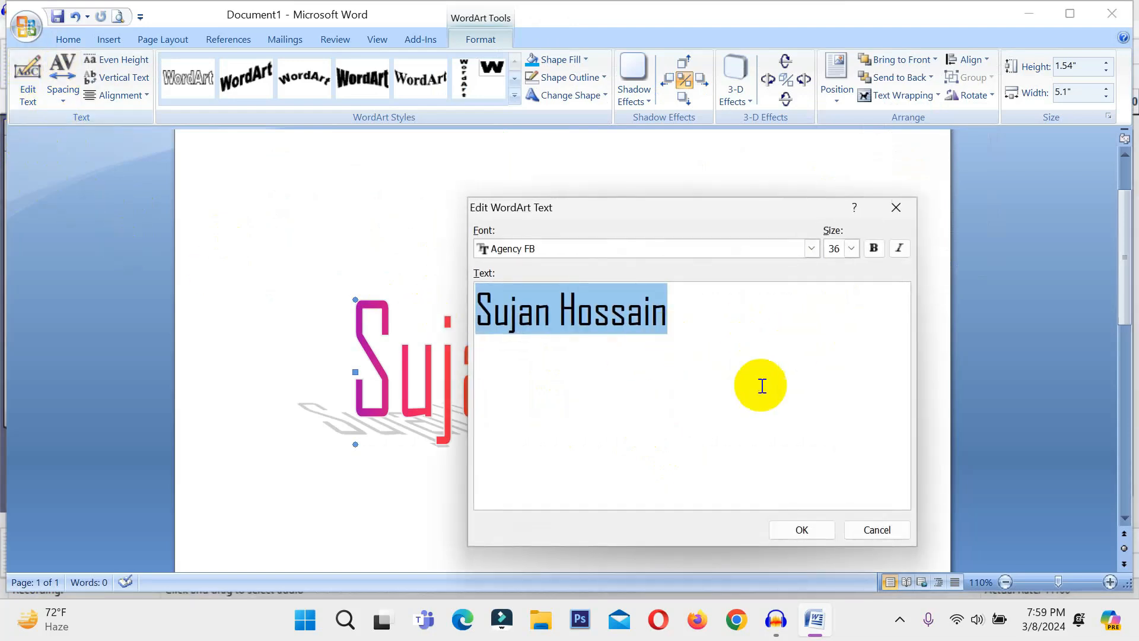
pyautogui.click(798, 522)
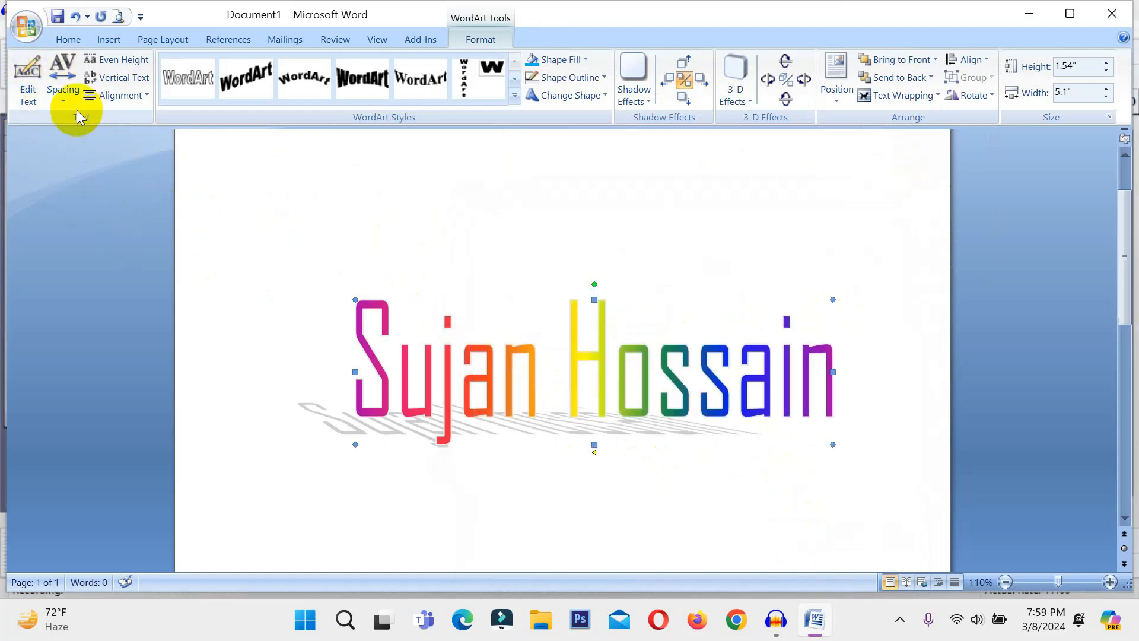
pyautogui.click(63, 89)
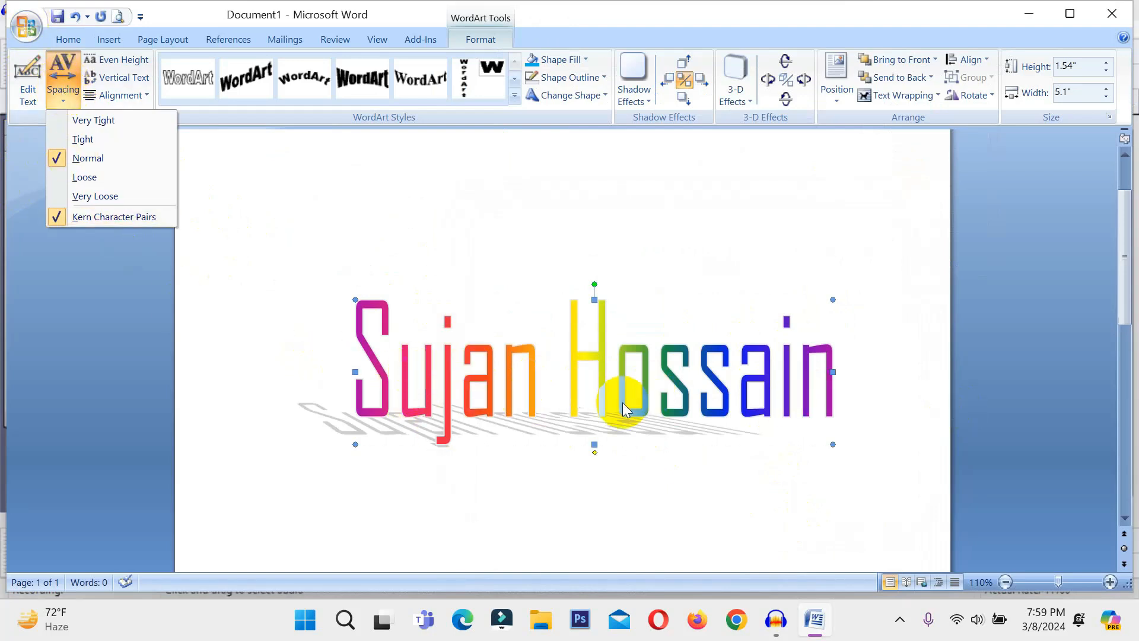
pyautogui.click(83, 136)
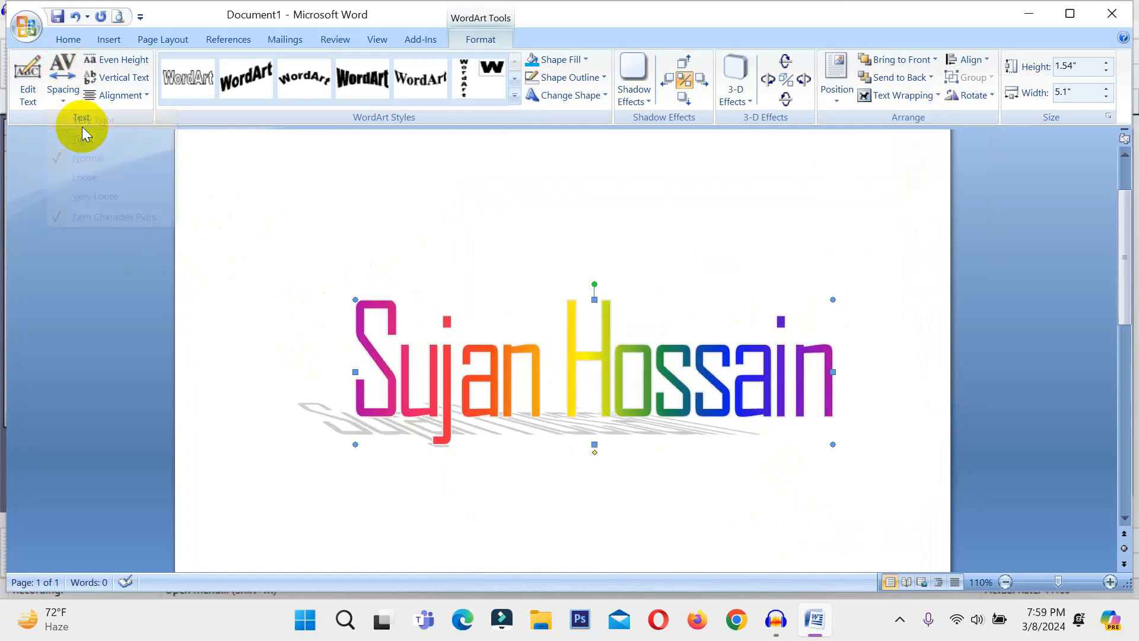
pyautogui.click(64, 86)
pyautogui.click(86, 180)
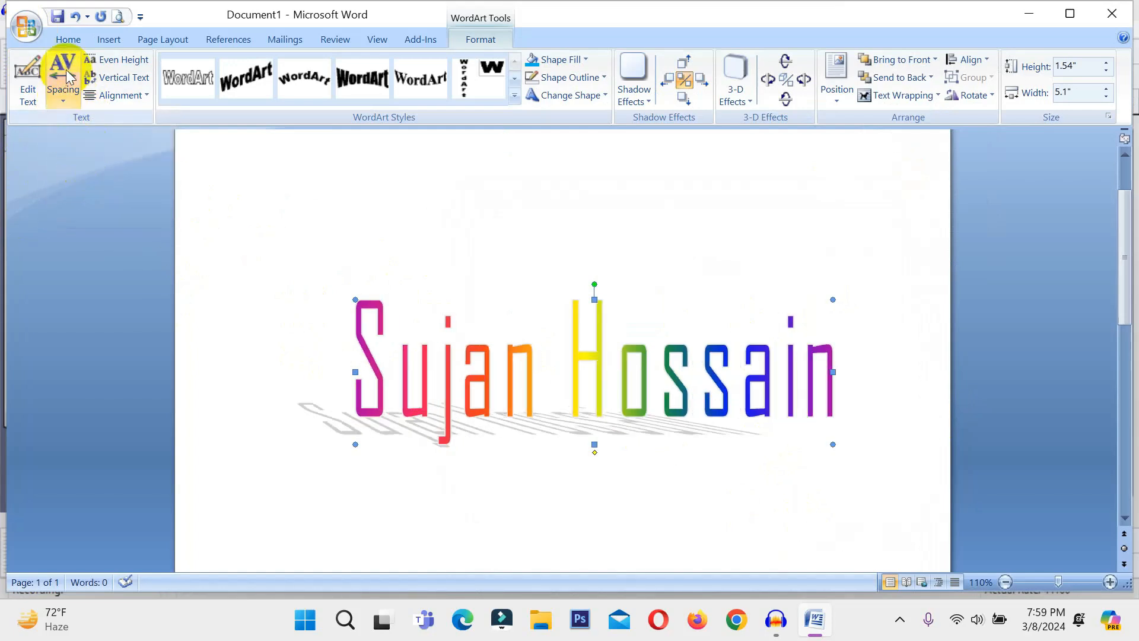
# After trying Very Loose, return spacing to Normal and apply Even Height
pyautogui.click(63, 77)
pyautogui.click(84, 161)
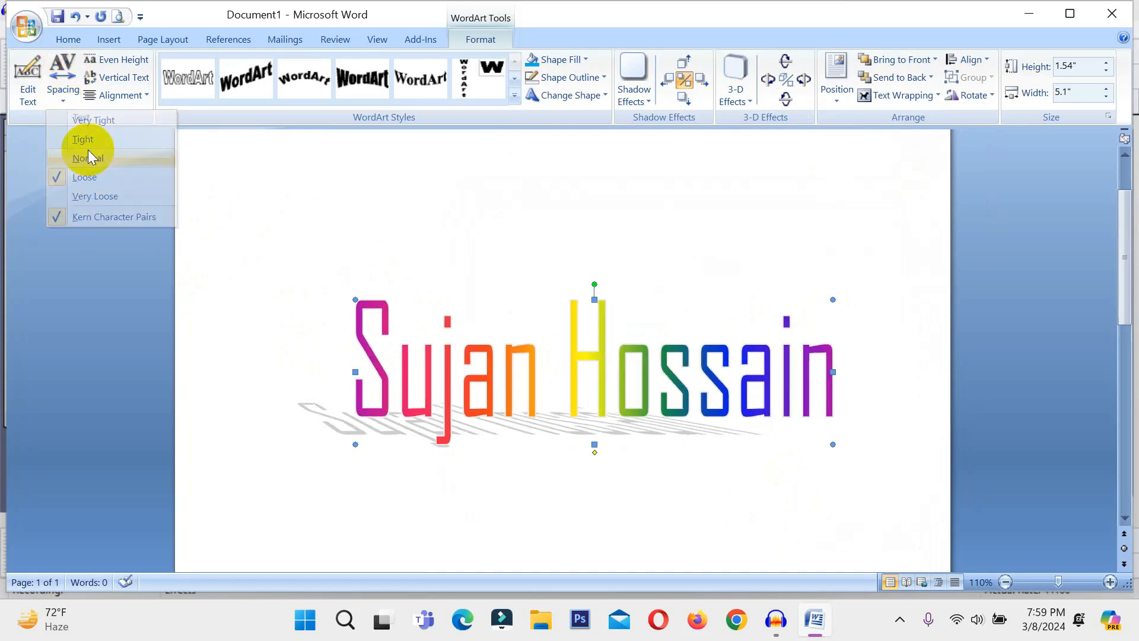
pyautogui.click(63, 75)
pyautogui.click(92, 197)
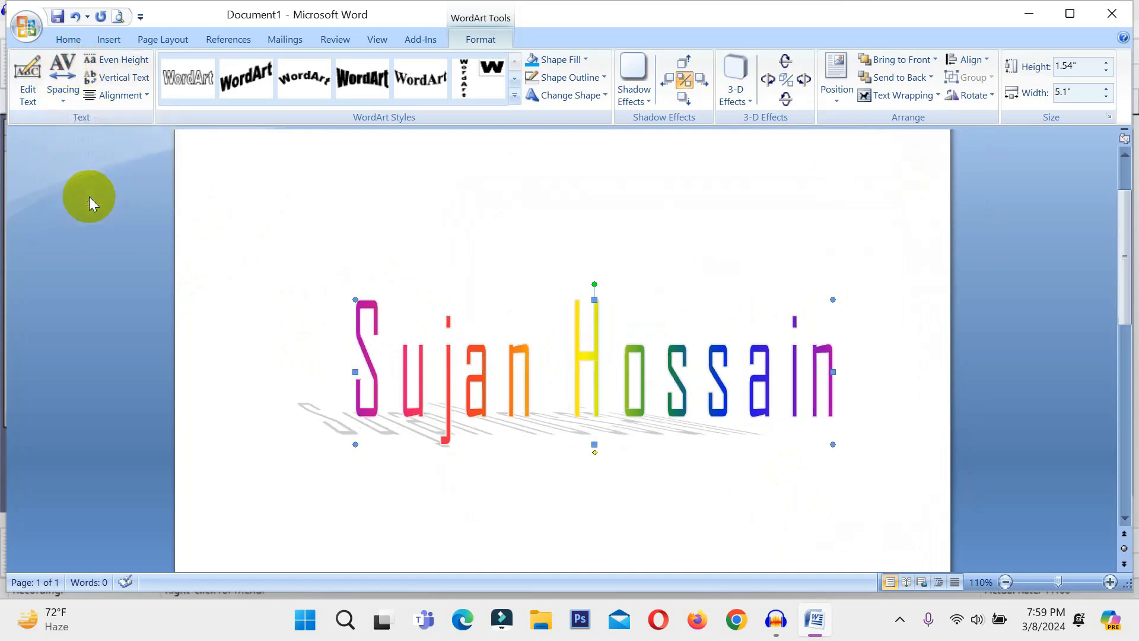
pyautogui.click(68, 77)
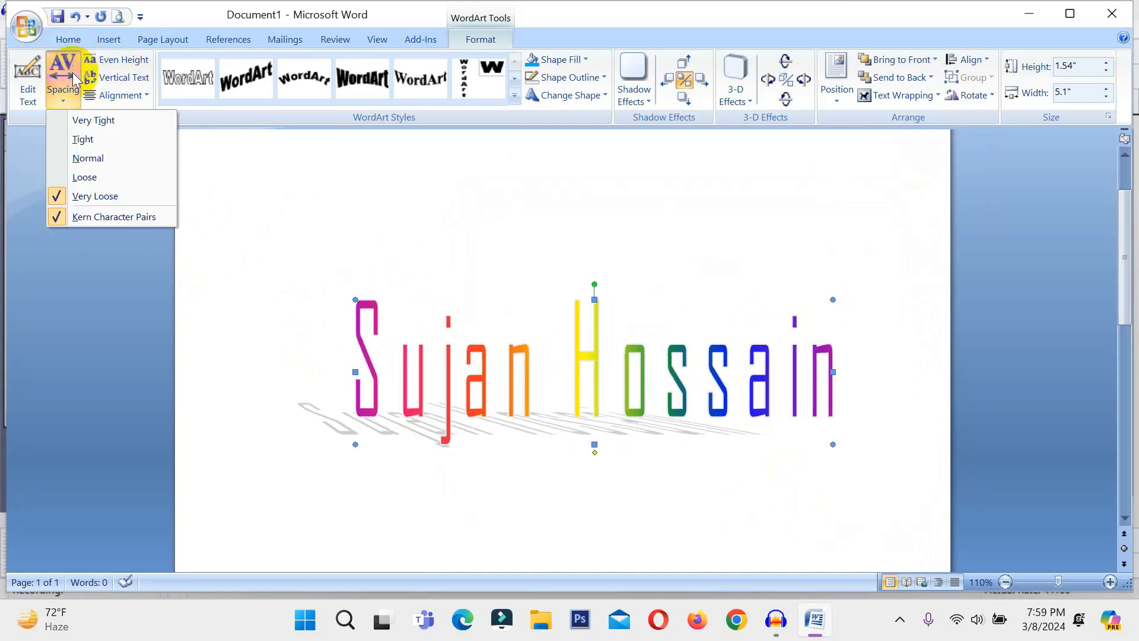
pyautogui.click(86, 158)
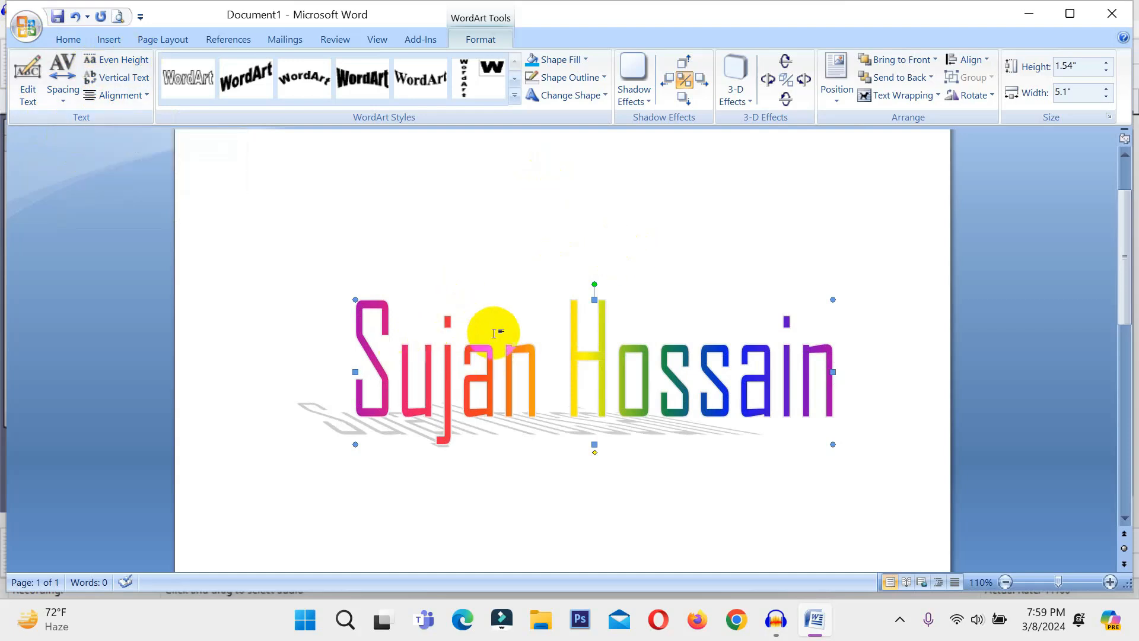
pyautogui.click(129, 64)
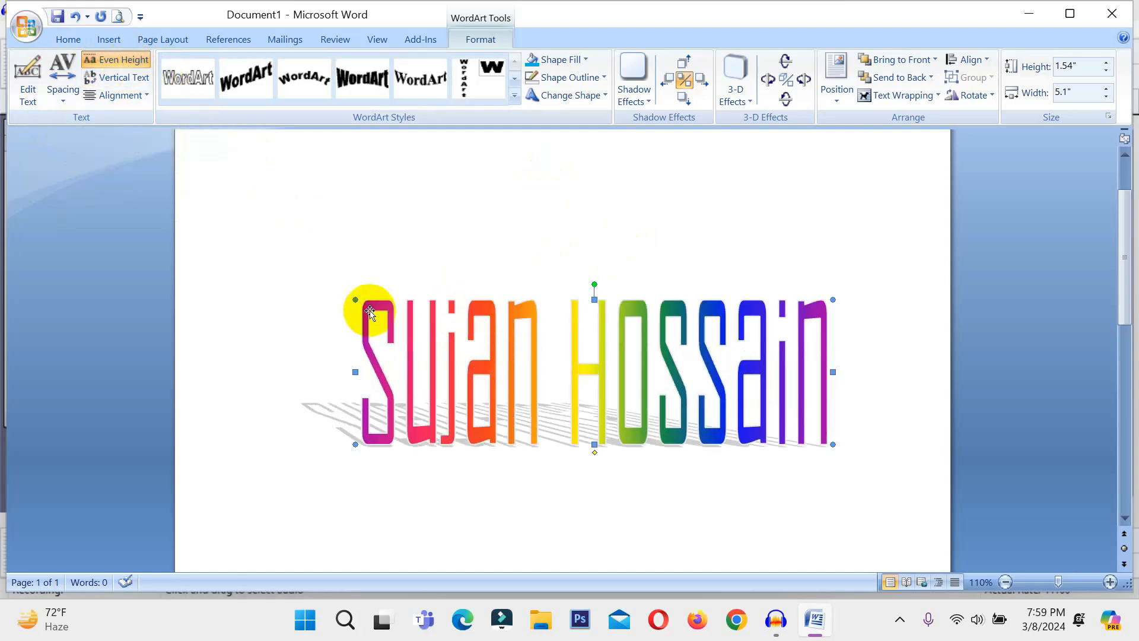
# Turn Even Height off, toggle Vertical Text on and off, and nudge the WordArt slightly higher
pyautogui.click(118, 60)
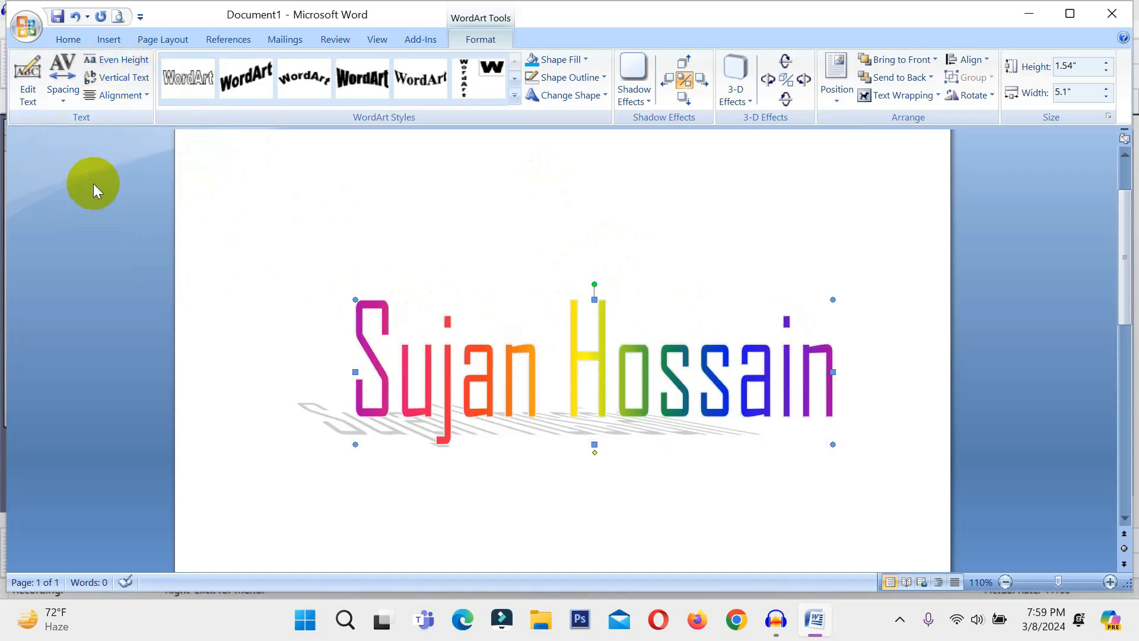
pyautogui.click(117, 85)
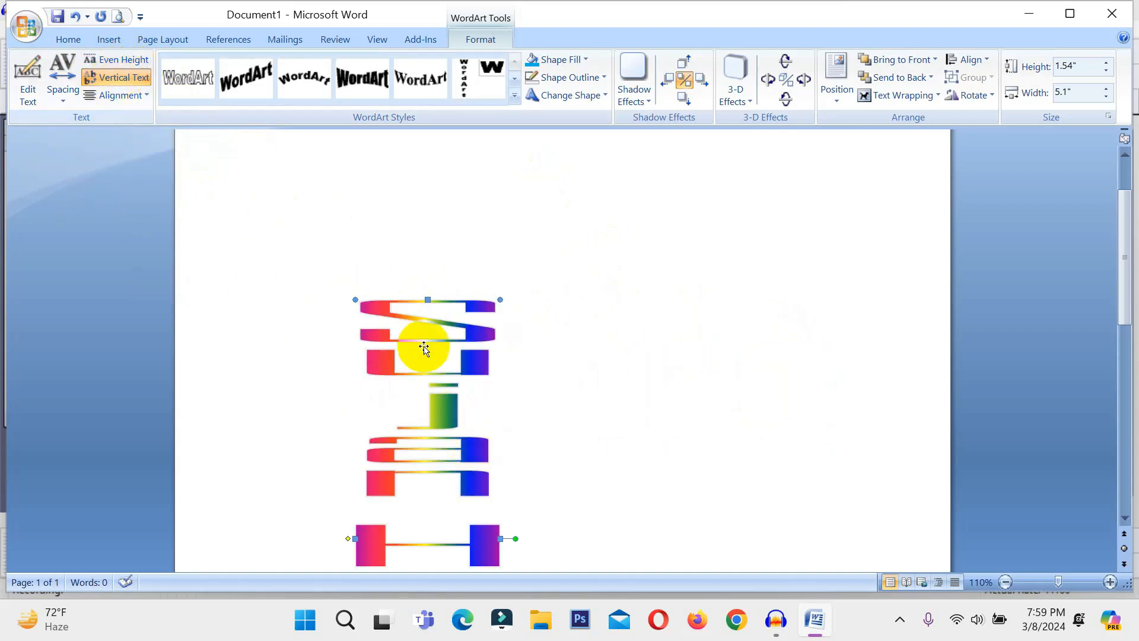
pyautogui.scroll(-5, 415, 386)
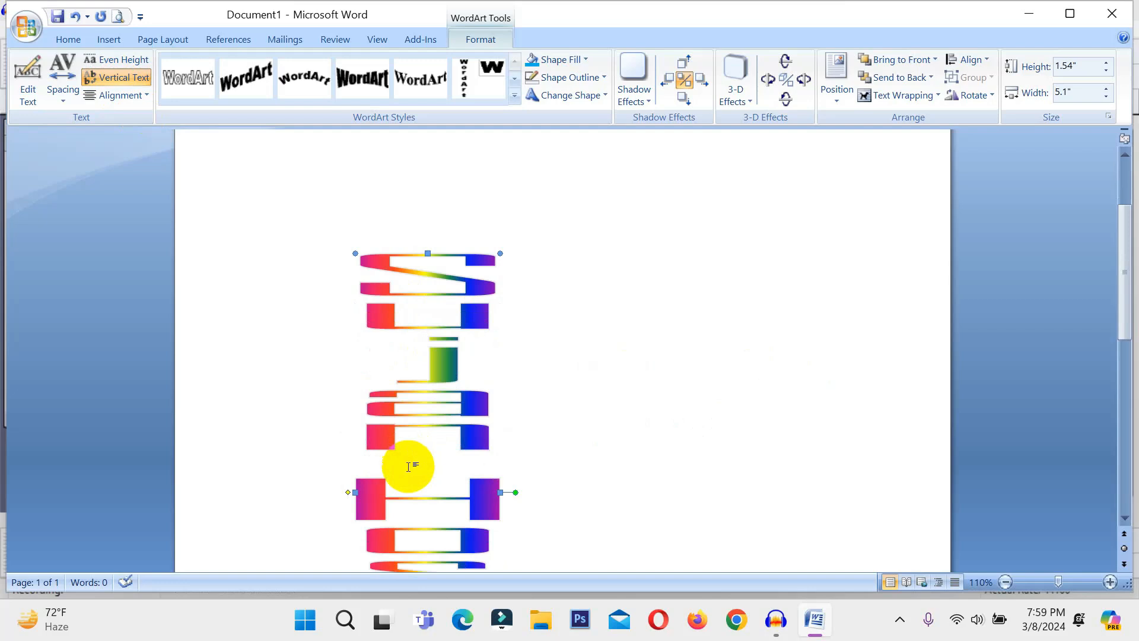
pyautogui.click(110, 79)
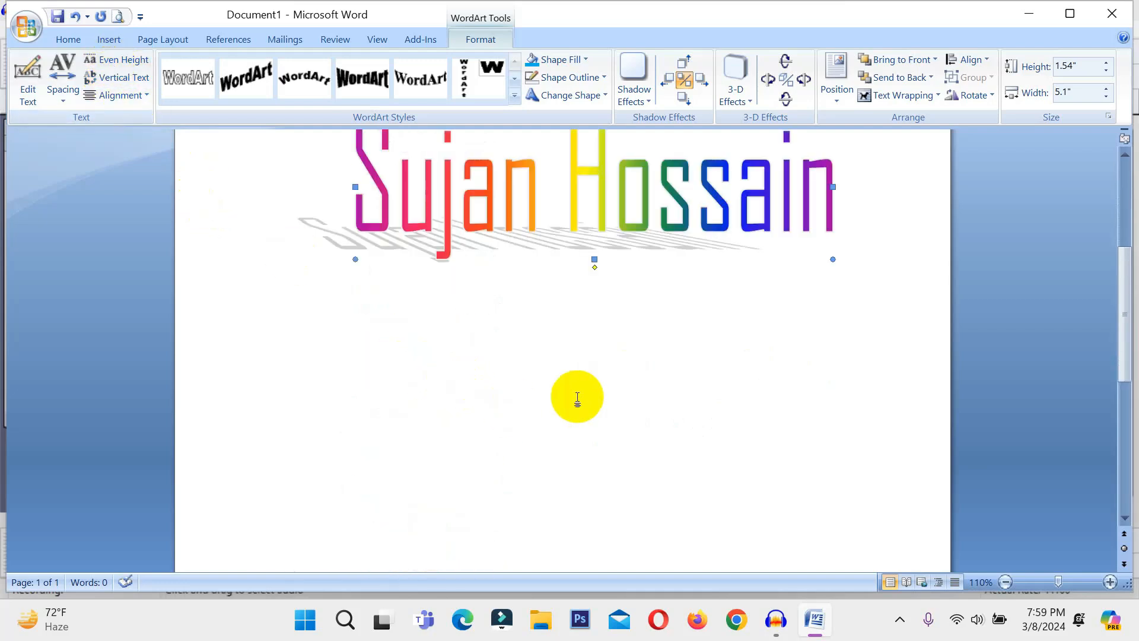
pyautogui.moveTo(577, 204); pyautogui.dragTo(572, 332)
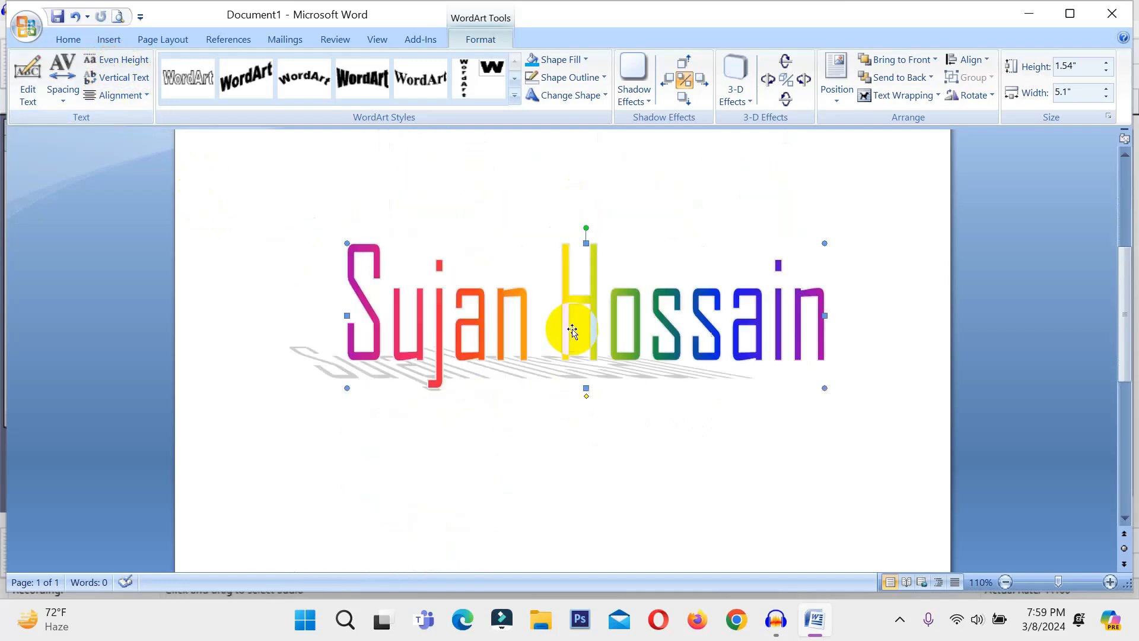
pyautogui.click(113, 95)
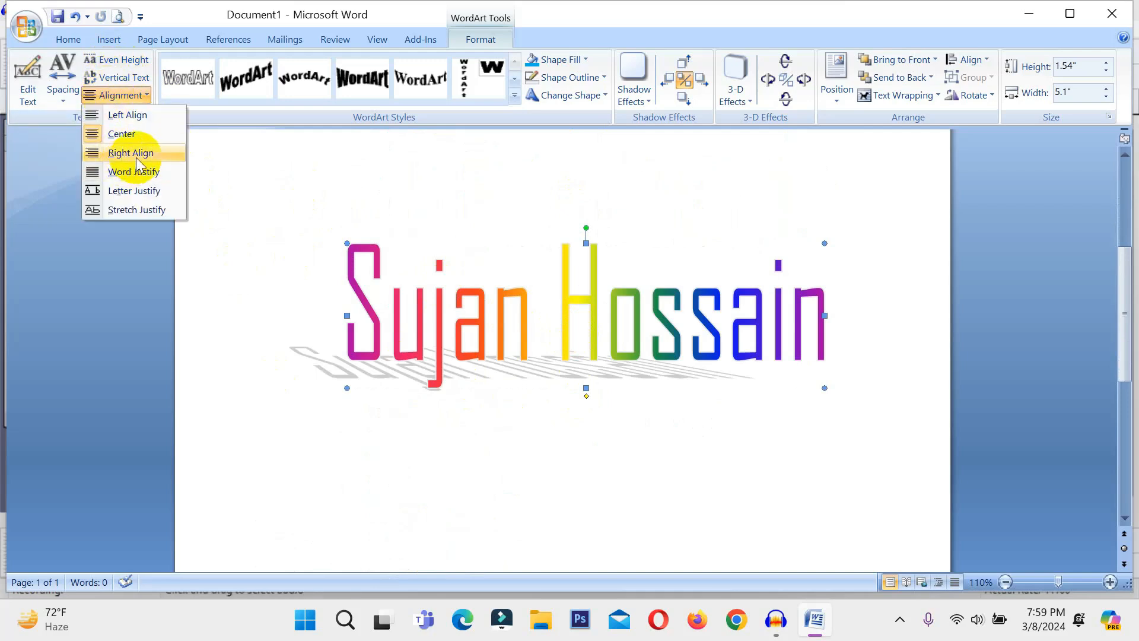
pyautogui.click(319, 224)
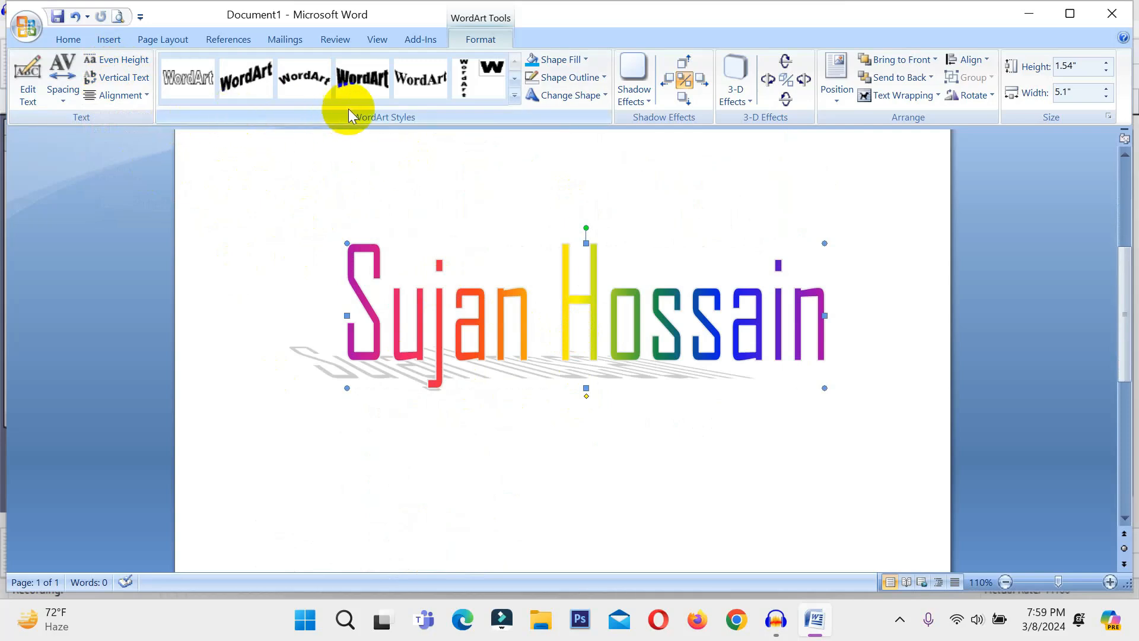
# Apply a blue-green gradient arched WordArt style, then fill the name red
pyautogui.click(514, 95)
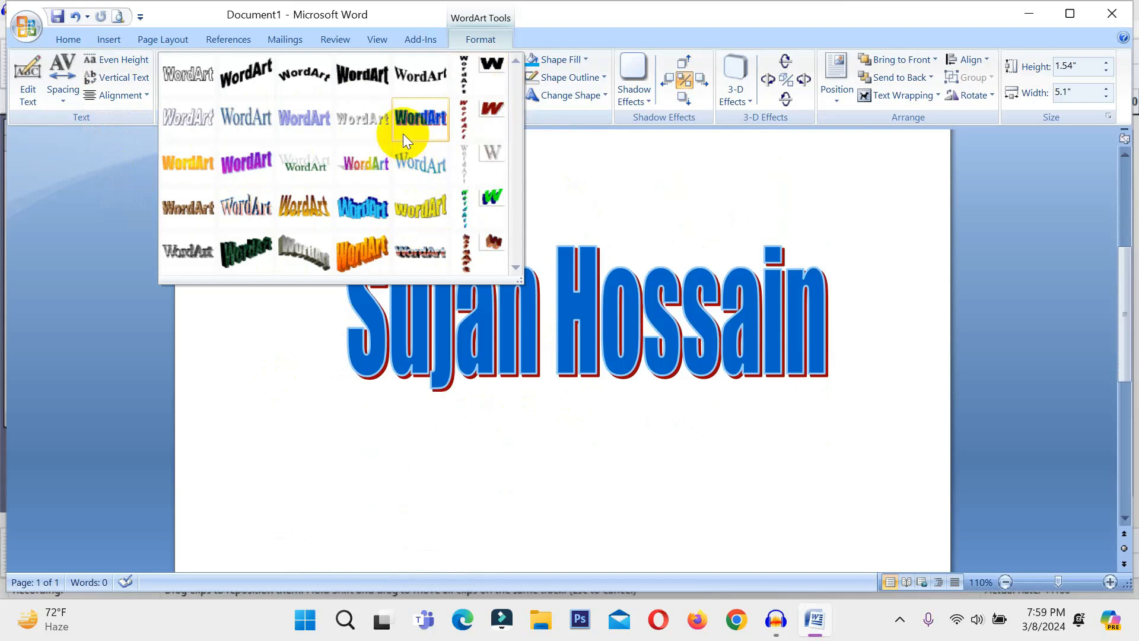
pyautogui.click(412, 166)
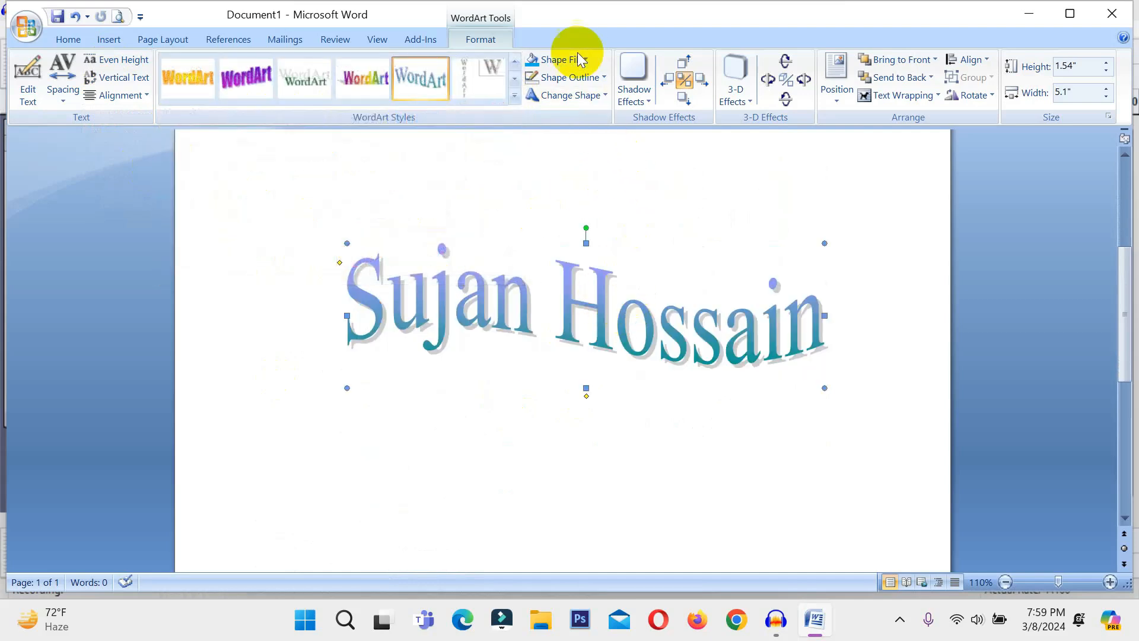
pyautogui.click(560, 62)
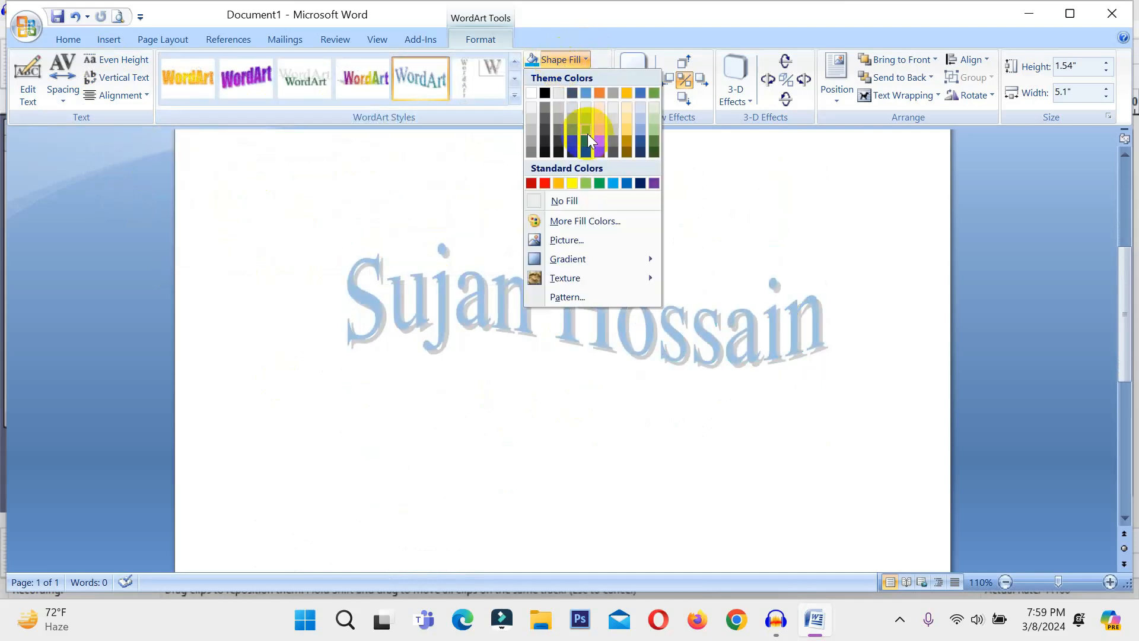
pyautogui.click(546, 185)
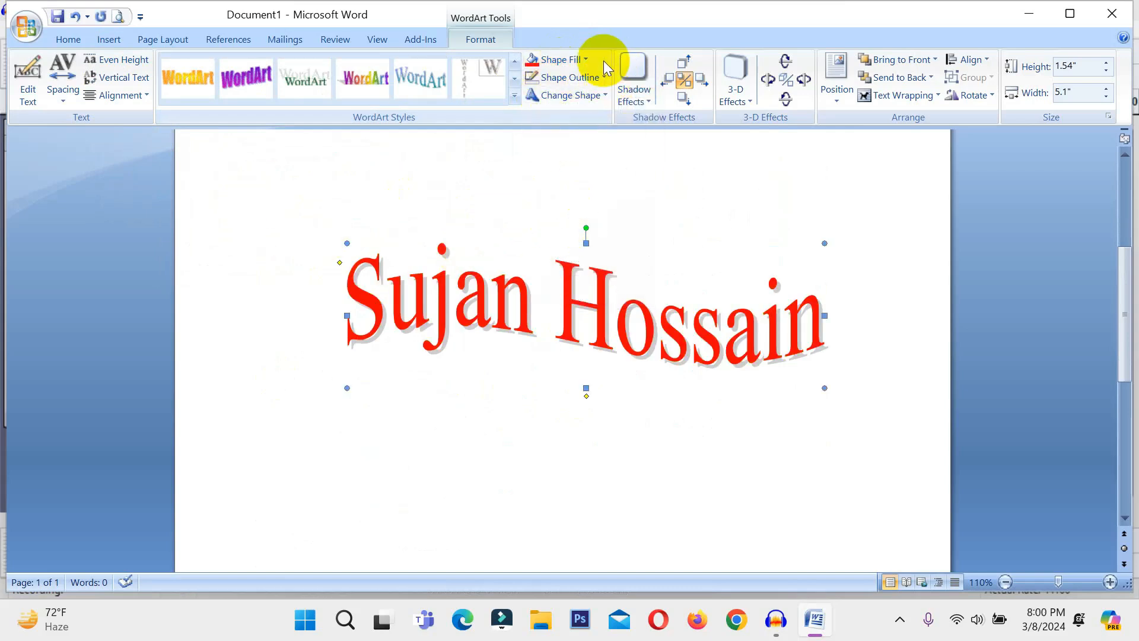
# Fill the WordArt with the Early Sunset preset gradient, first variant, after briefly trying Daybreak
pyautogui.click(569, 60)
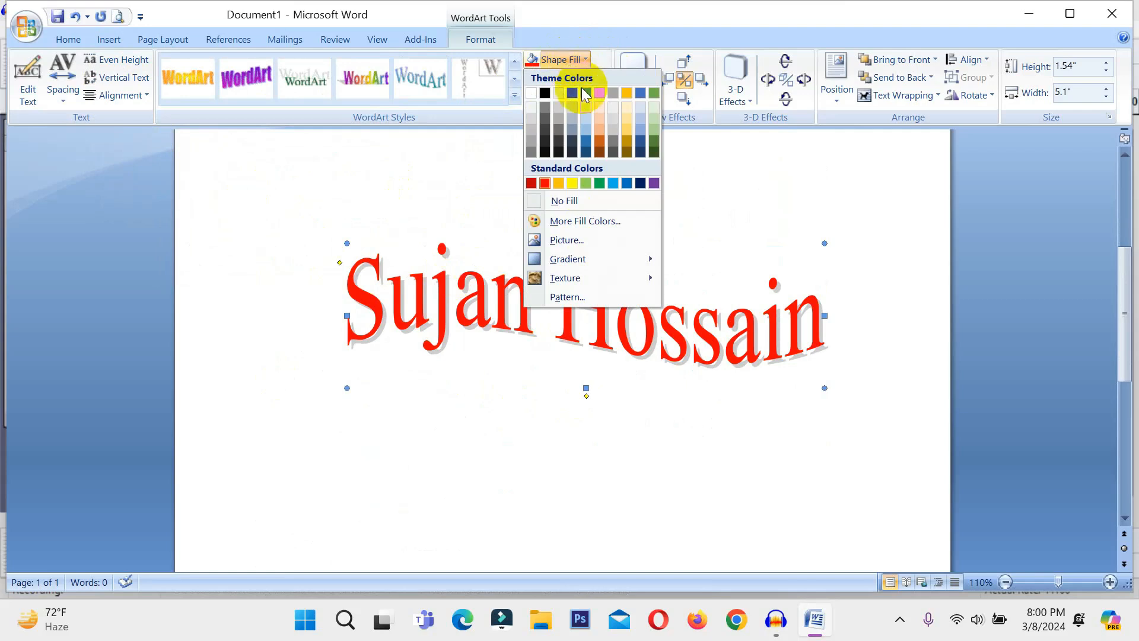
pyautogui.moveTo(589, 261)
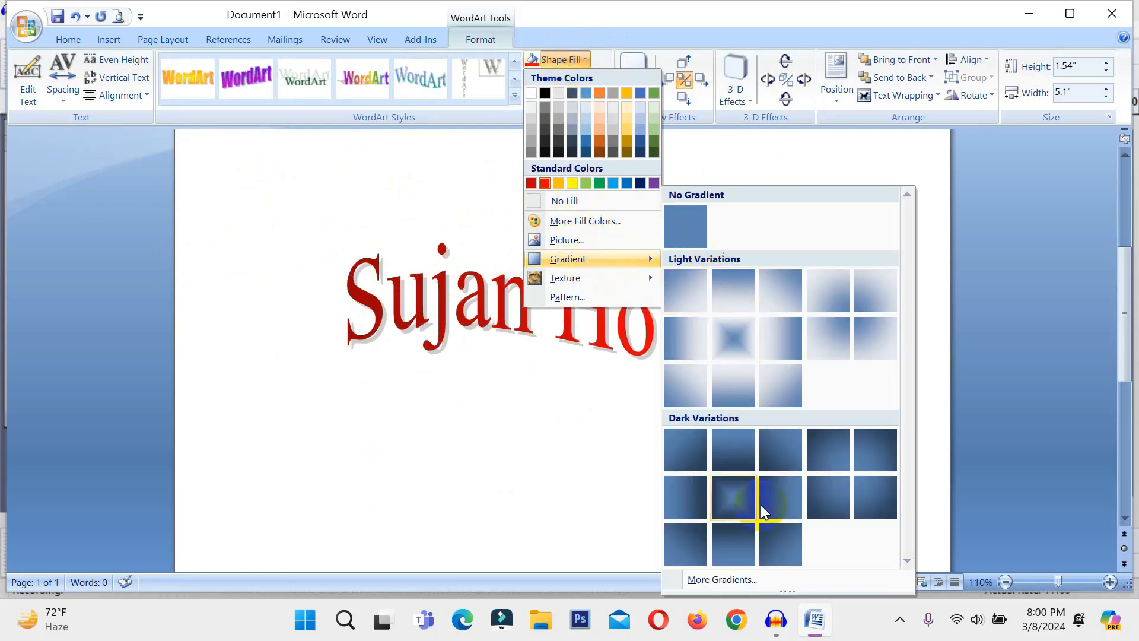
pyautogui.click(740, 578)
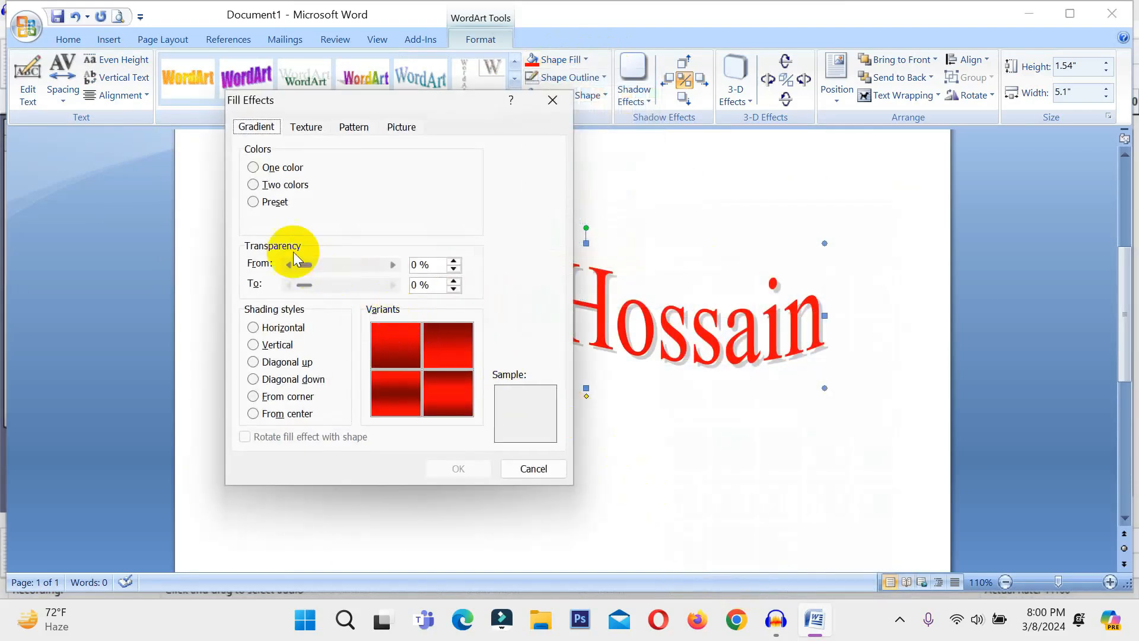
pyautogui.click(253, 202)
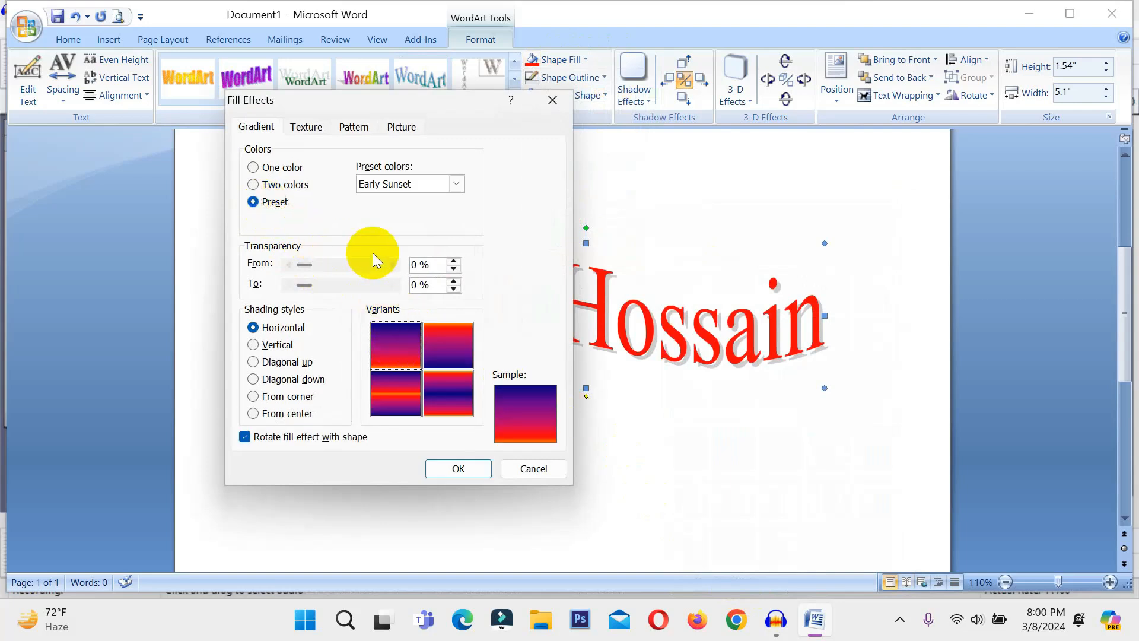
pyautogui.click(448, 188)
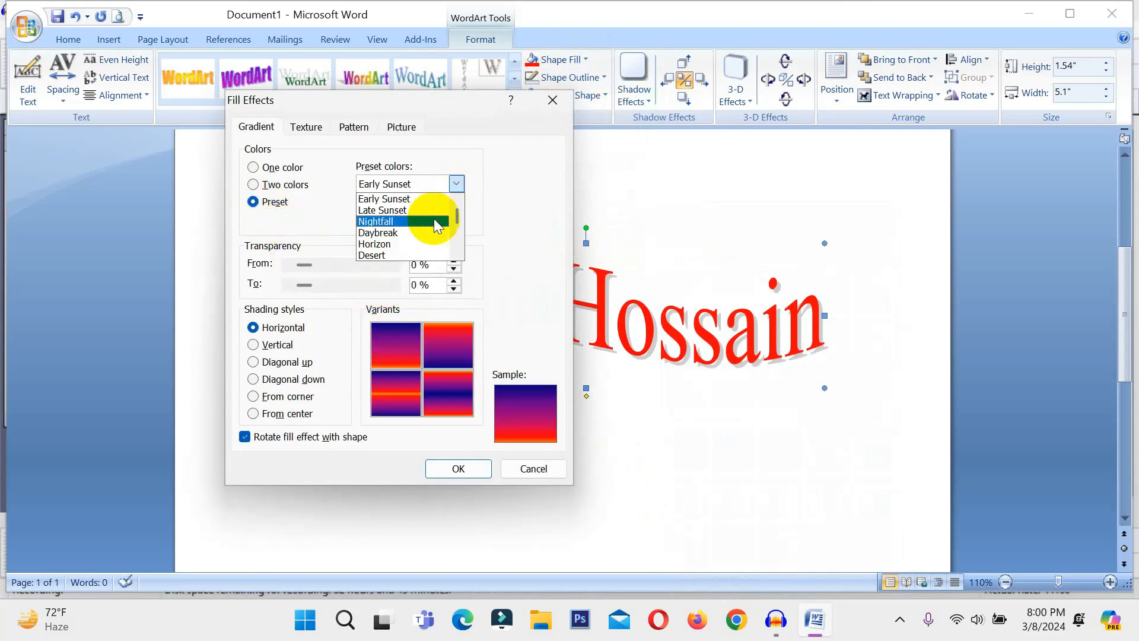
pyautogui.click(403, 235)
pyautogui.click(454, 185)
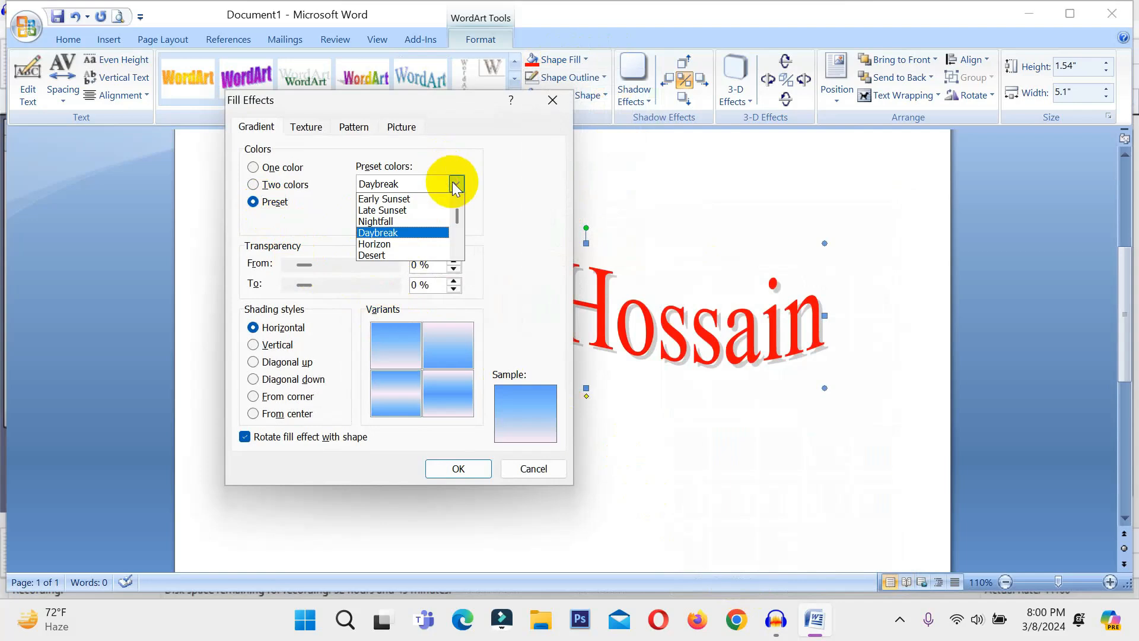
pyautogui.click(422, 195)
pyautogui.click(384, 363)
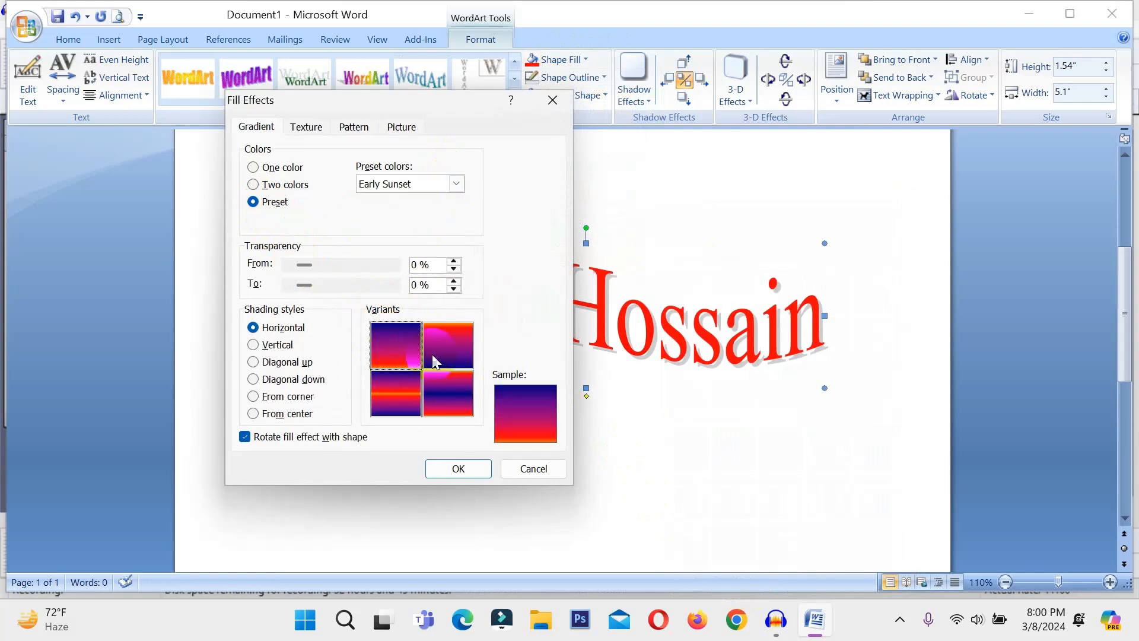
pyautogui.click(458, 469)
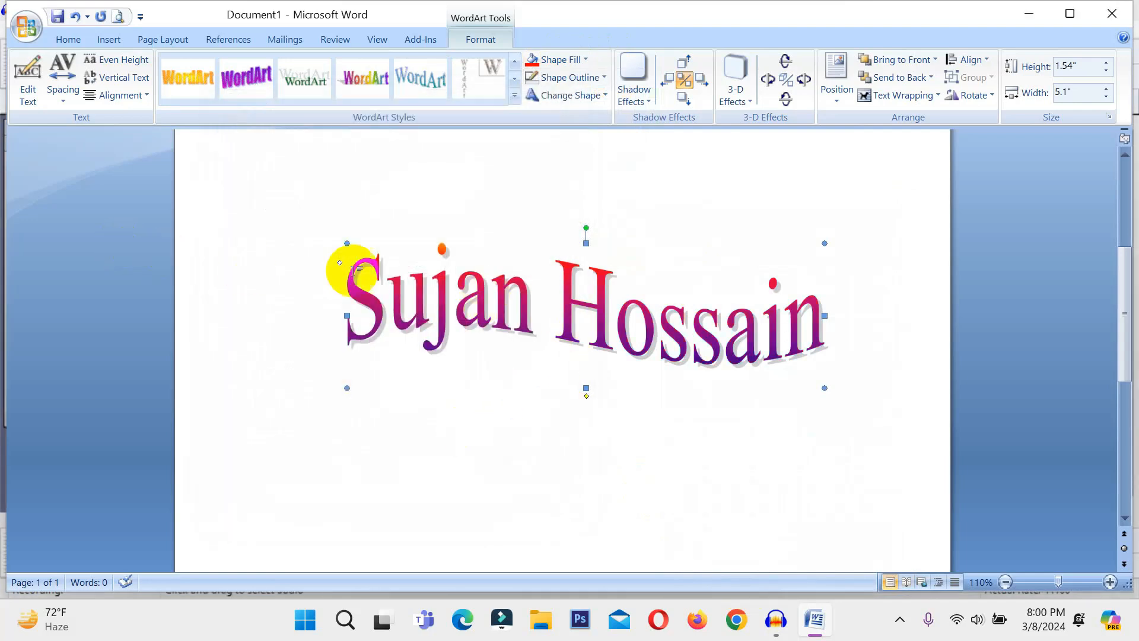
pyautogui.click(576, 61)
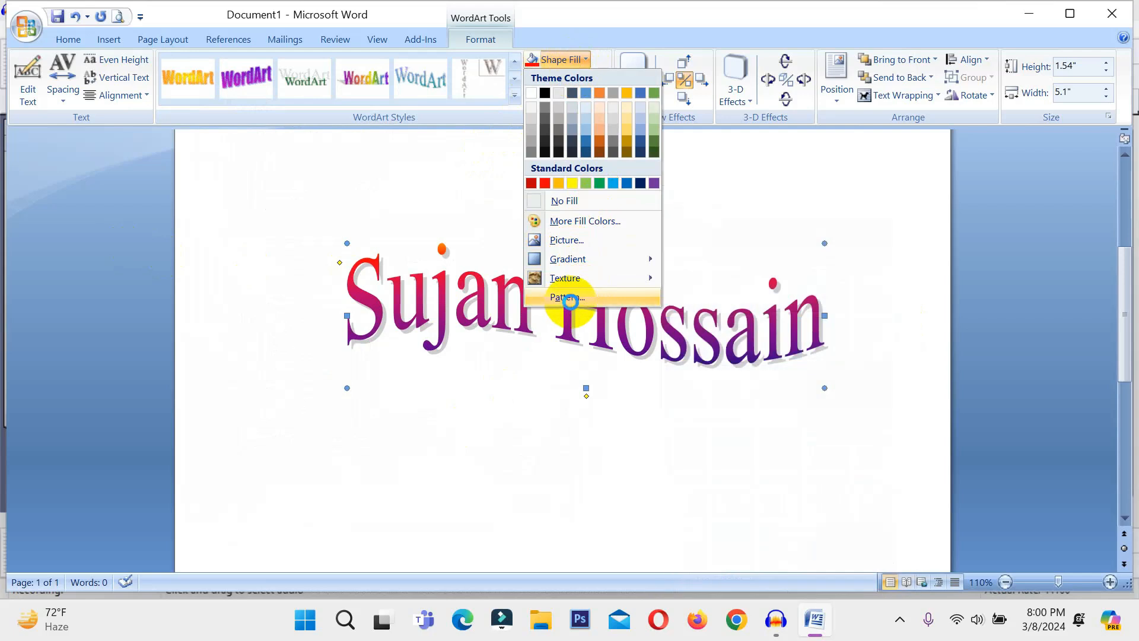
# Leave the pattern fill and outline colour unchanged and bring up the Change Shape gallery
pyautogui.click(568, 297)
pyautogui.click(531, 472)
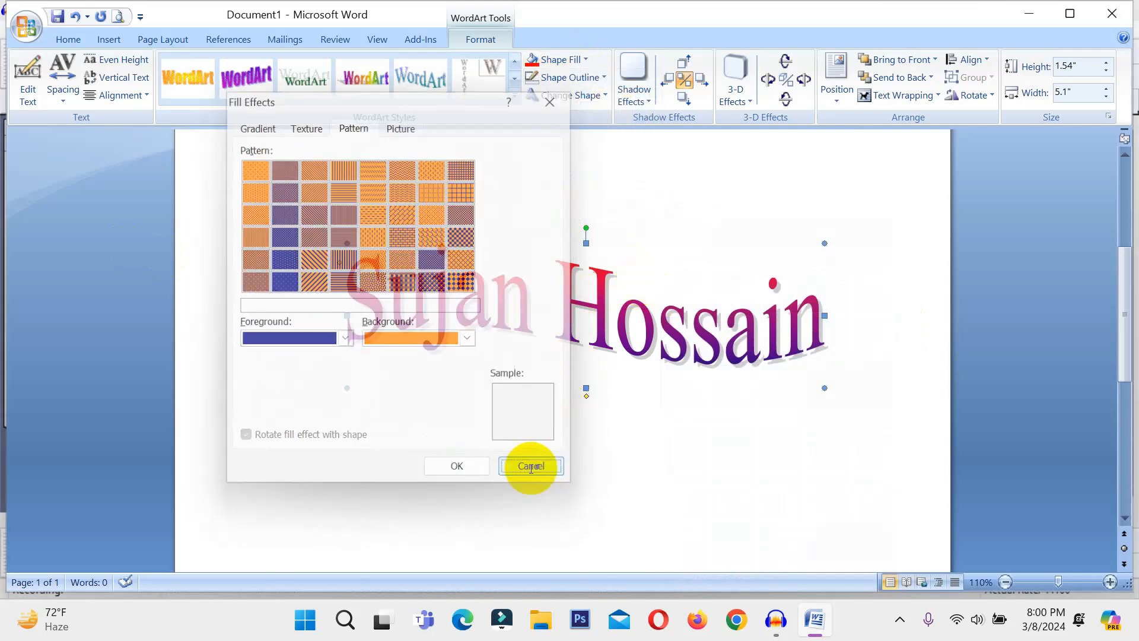
pyautogui.click(555, 78)
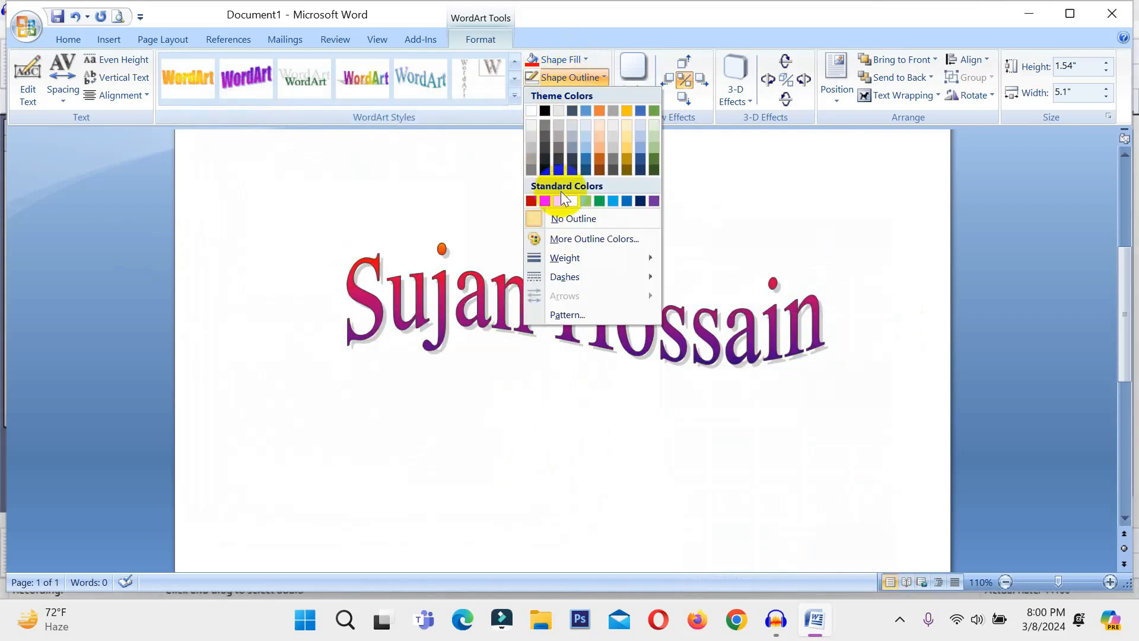
pyautogui.click(709, 242)
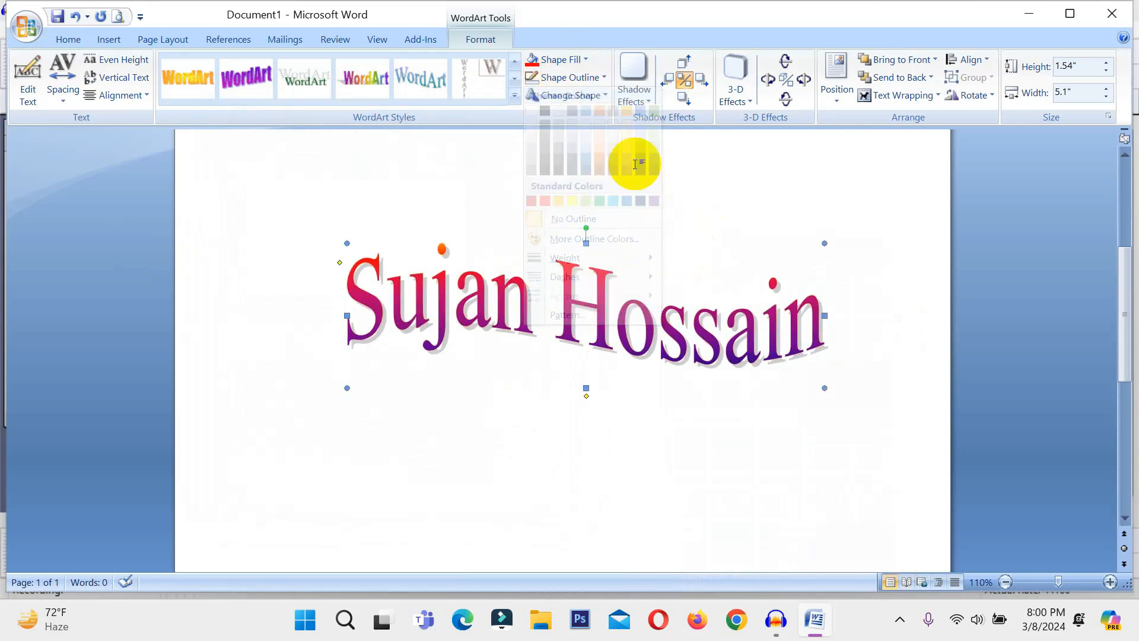
pyautogui.click(535, 94)
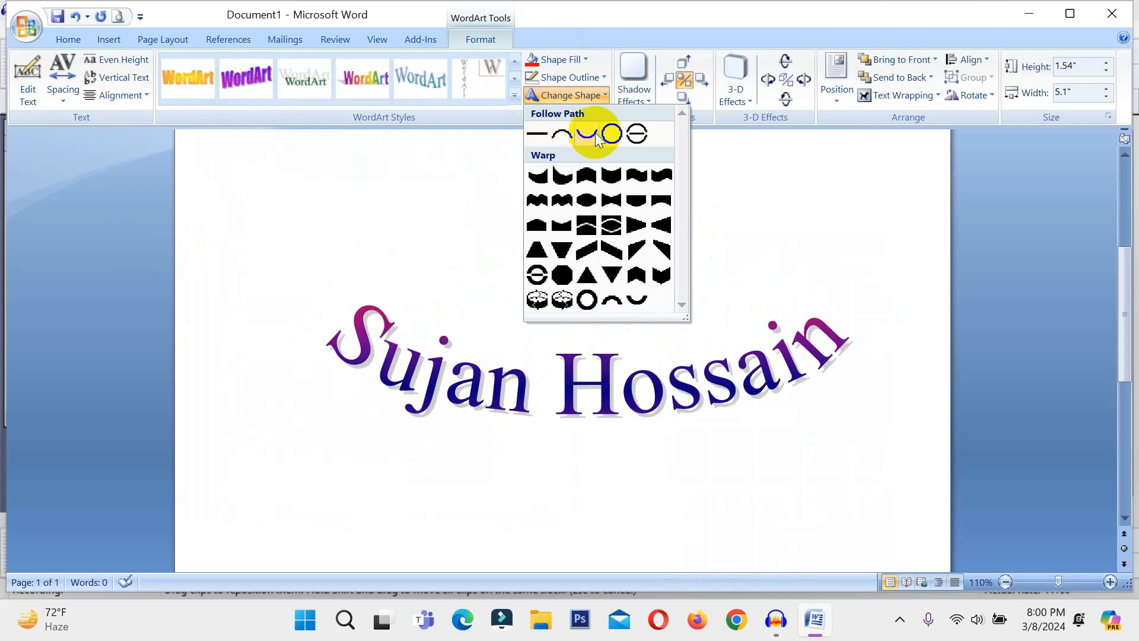
# Bend the name into an Arch Up path and add a drop shadow, nudged right then back
pyautogui.click(561, 135)
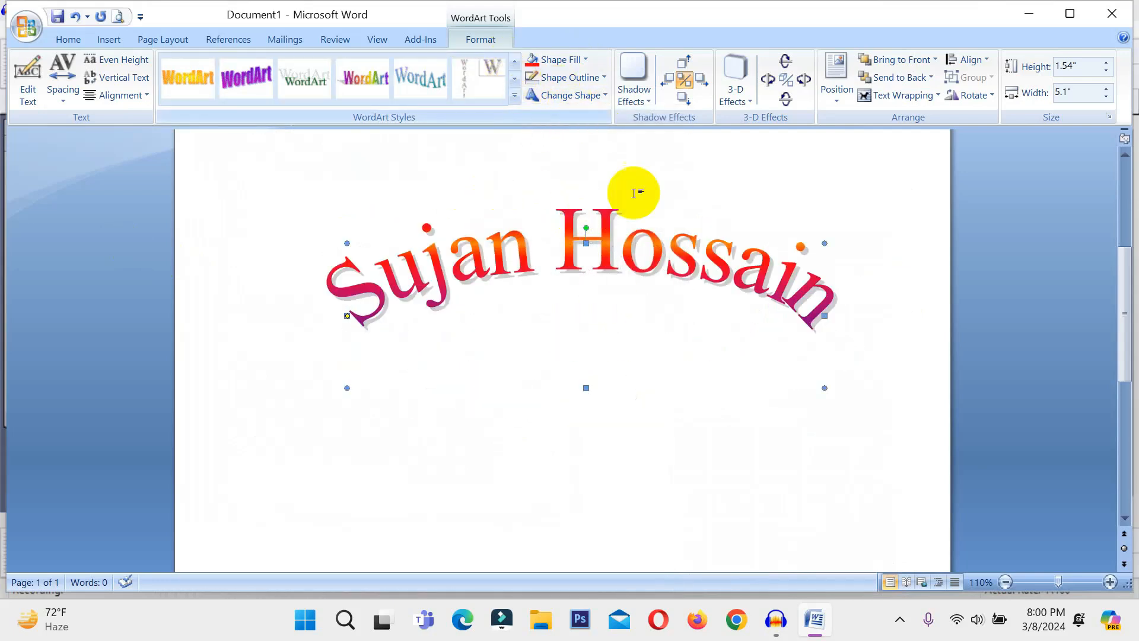
pyautogui.click(634, 94)
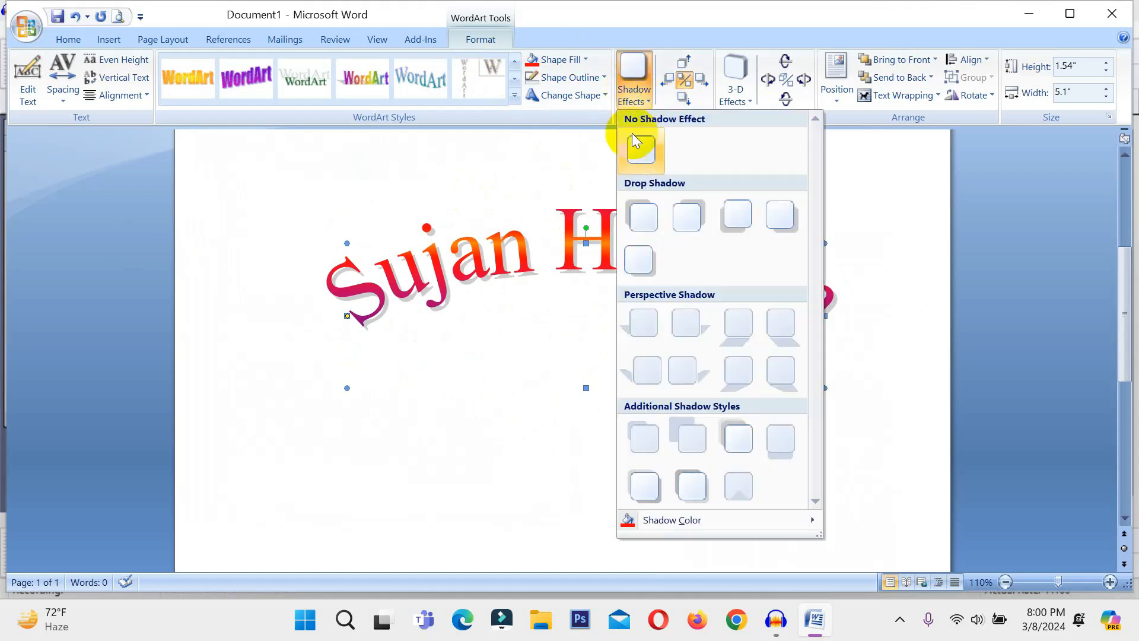
pyautogui.click(635, 256)
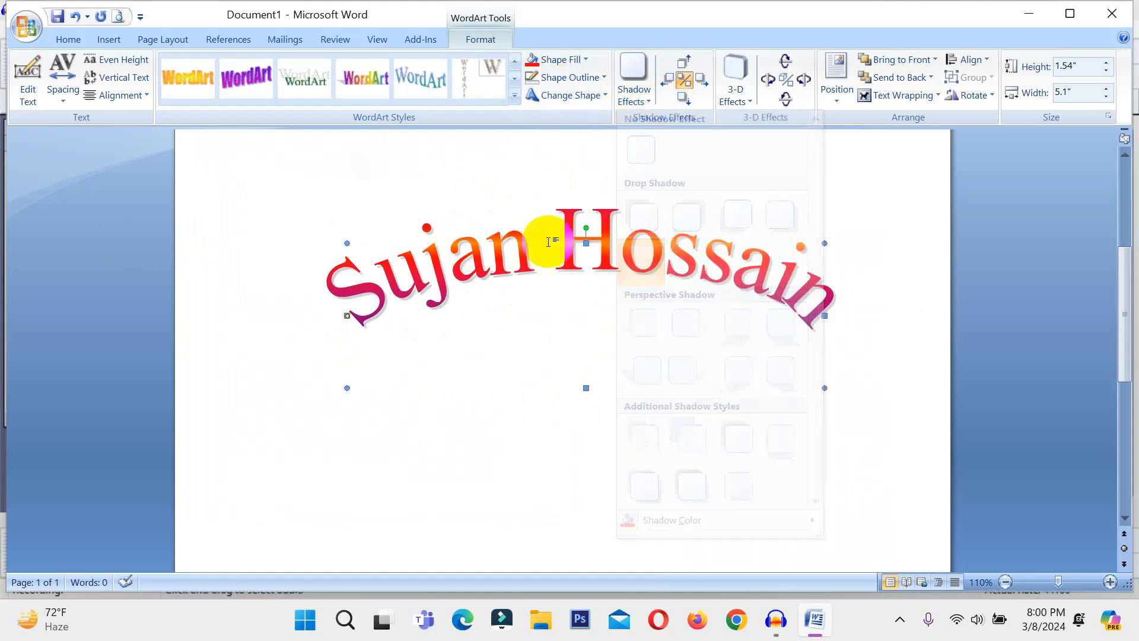
pyautogui.click(700, 89)
pyautogui.click(700, 89)
pyautogui.click(668, 79)
pyautogui.click(668, 79)
pyautogui.click(634, 94)
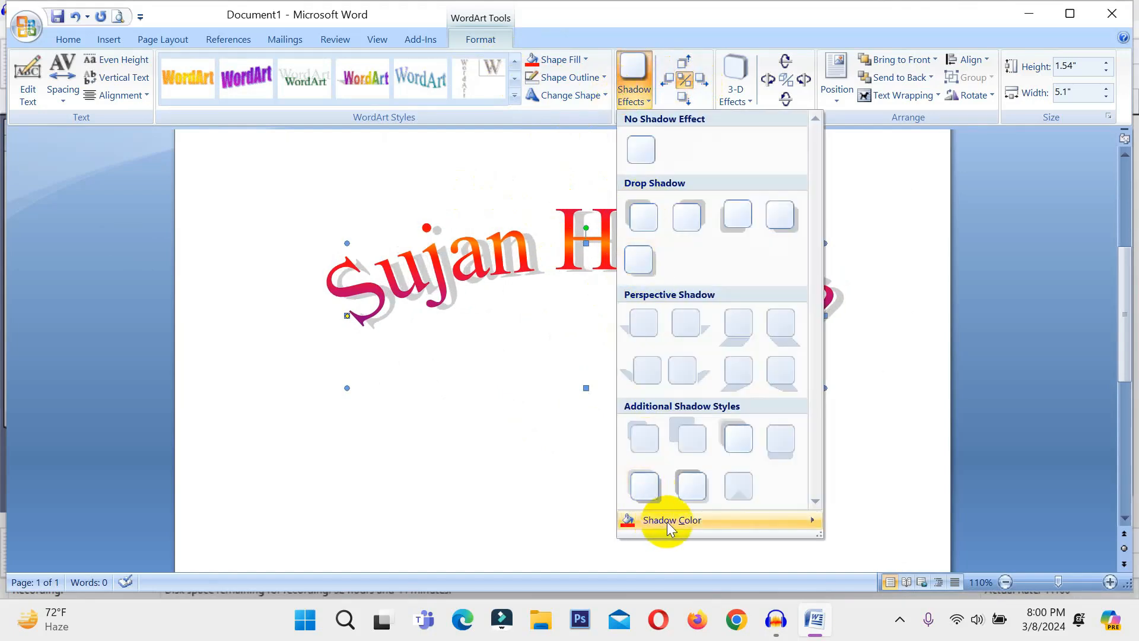
pyautogui.click(846, 166)
# Settle on a Rotate in Perspective 3-D preset after trying parallel and perspective ones, with red 3-D colour
pyautogui.click(737, 81)
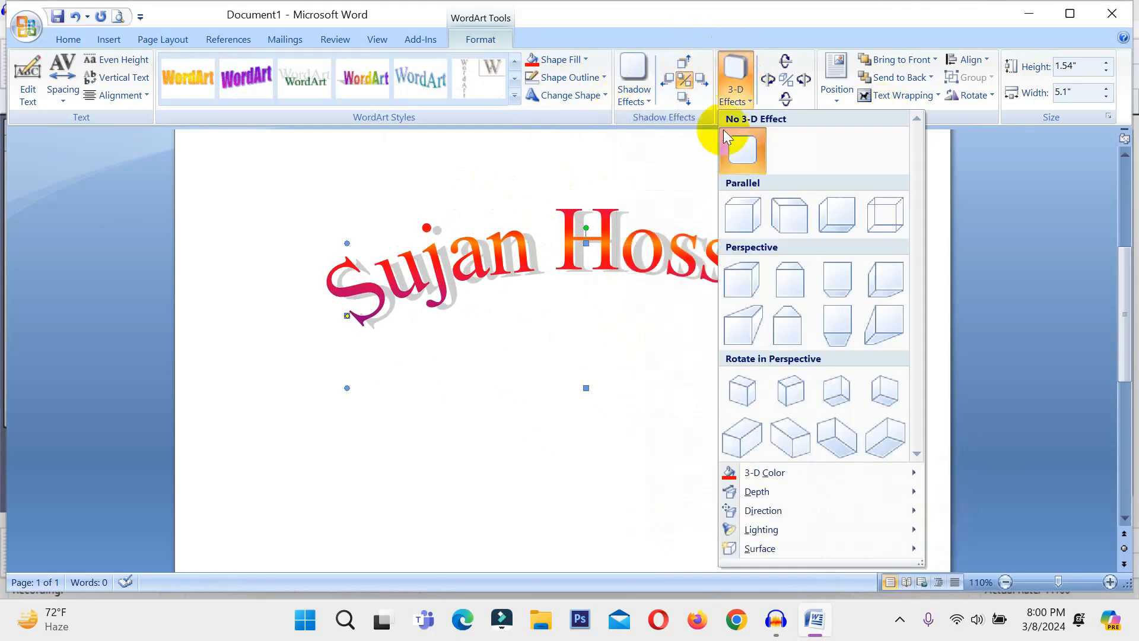
pyautogui.click(743, 216)
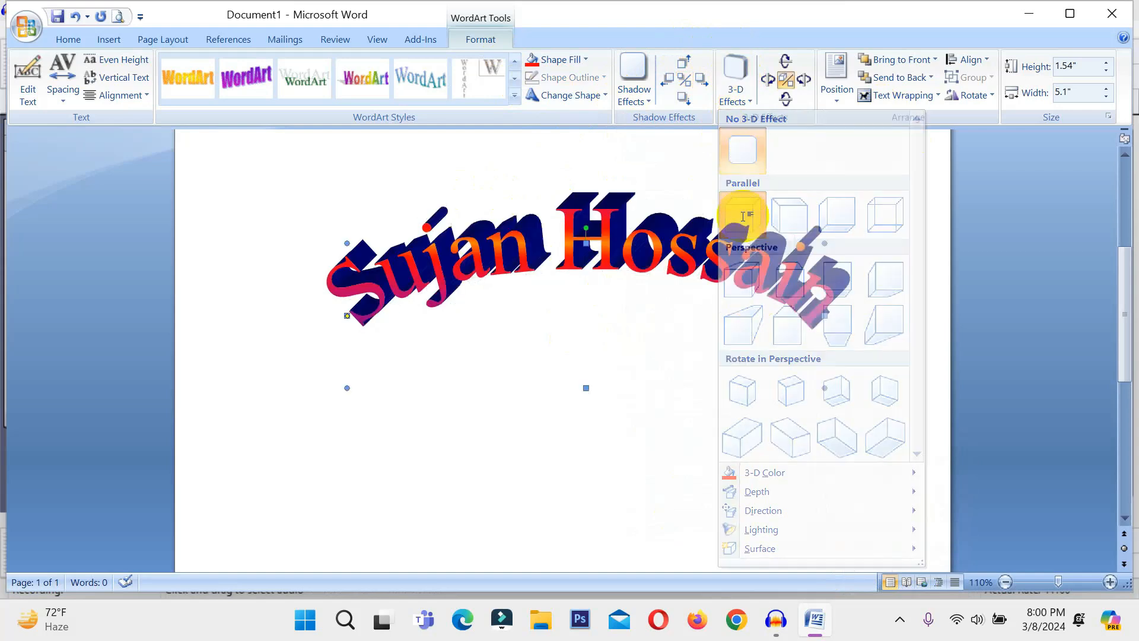
pyautogui.click(745, 87)
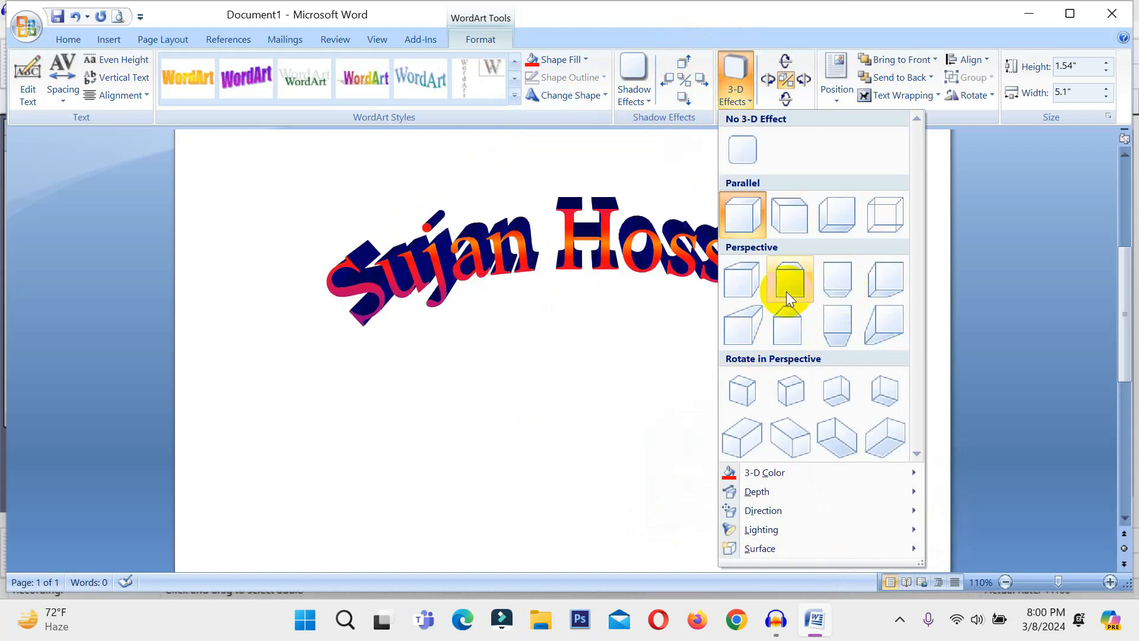
pyautogui.click(746, 330)
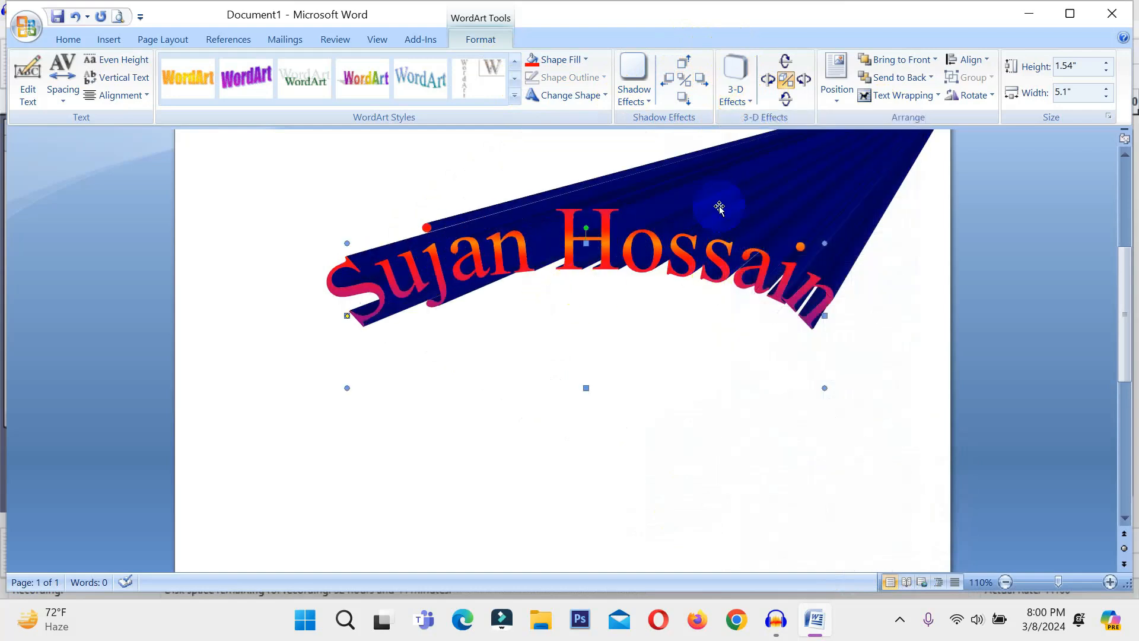
pyautogui.click(736, 94)
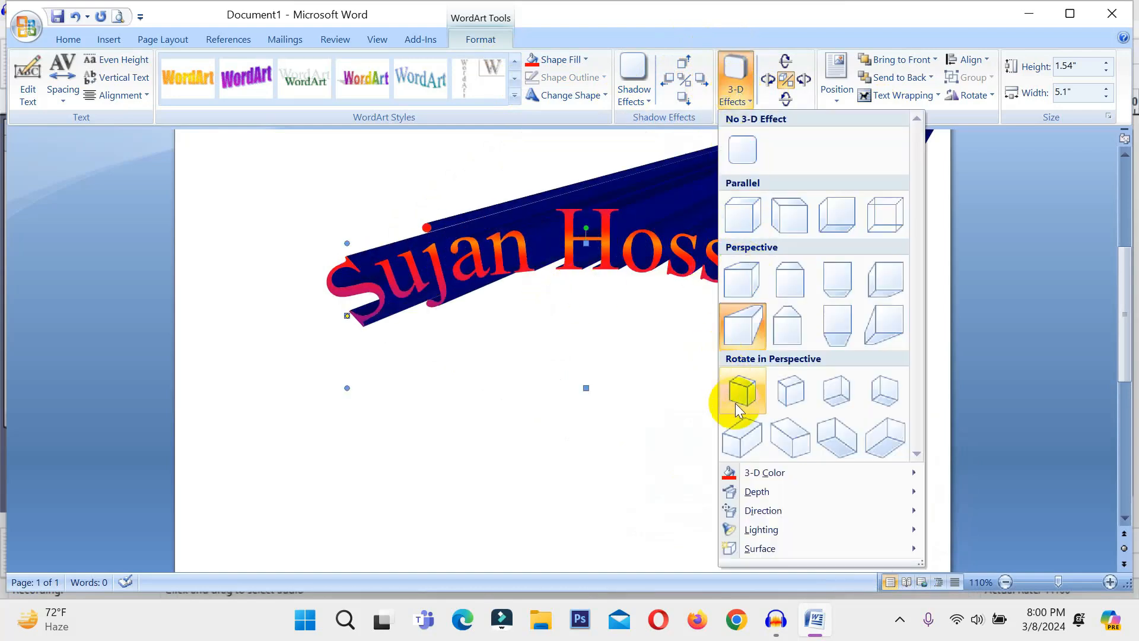
pyautogui.click(742, 392)
pyautogui.click(736, 89)
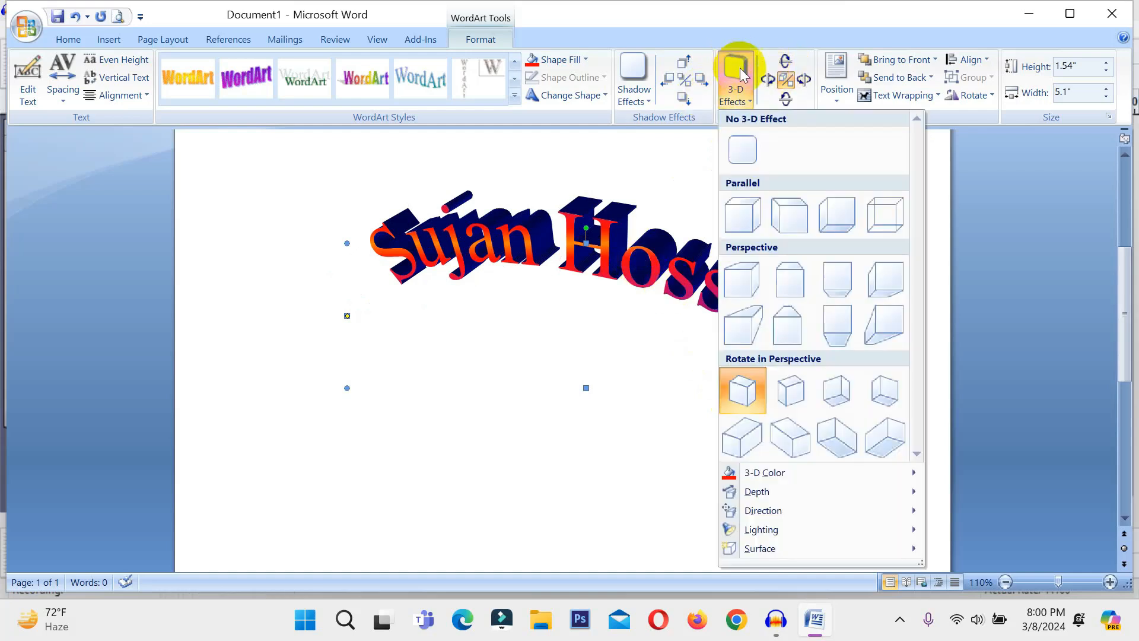
pyautogui.moveTo(760, 473)
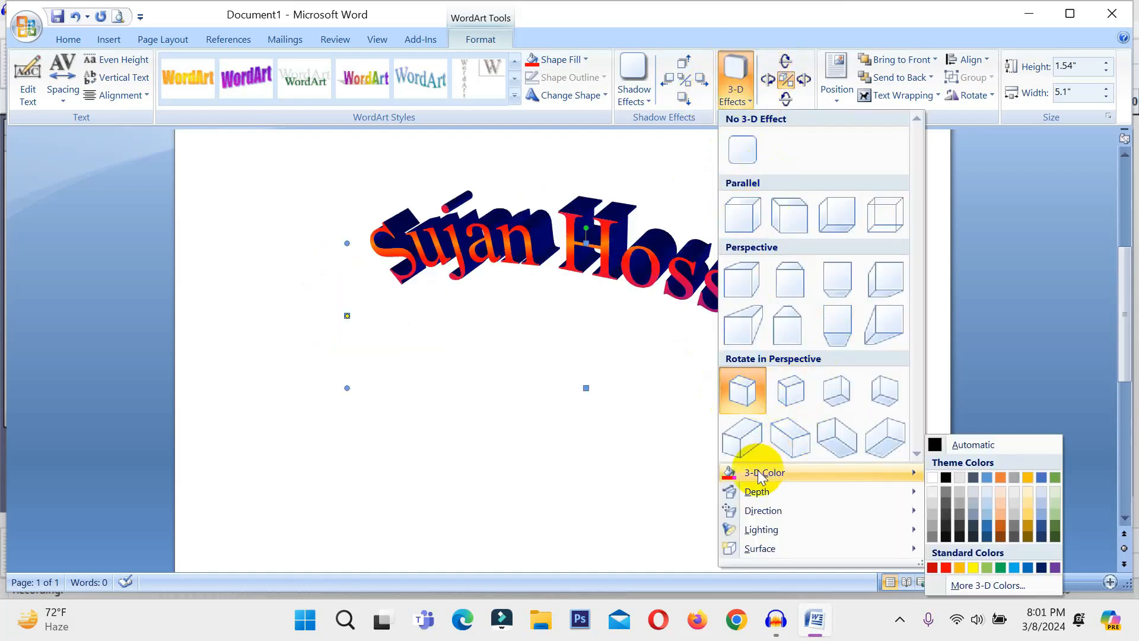
pyautogui.click(944, 568)
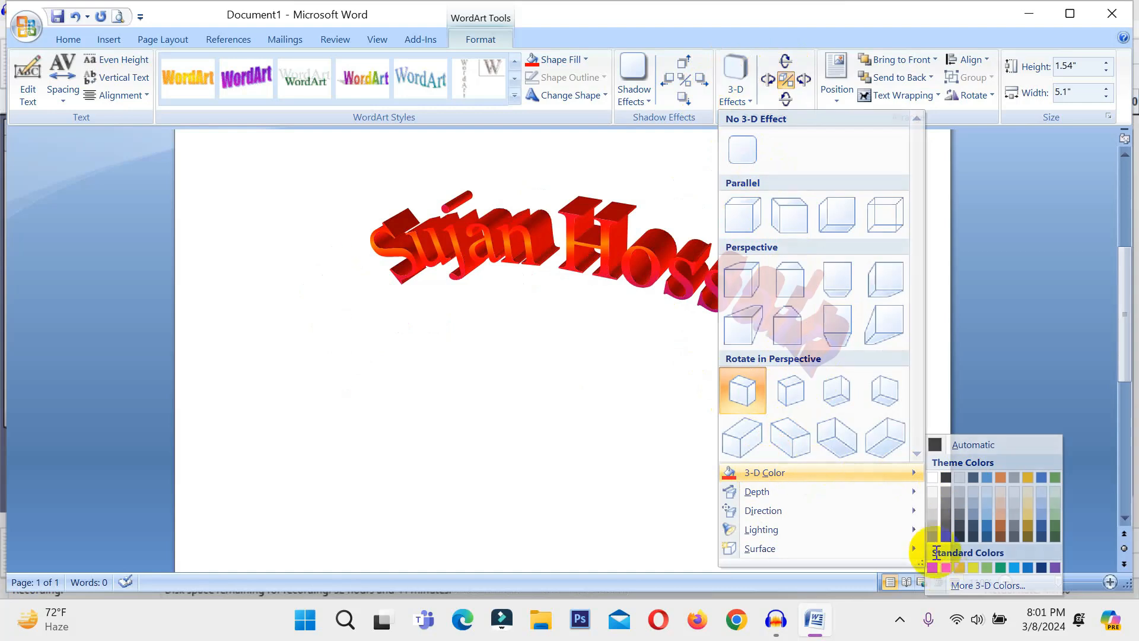
# Tilt the 3-D lettering up six times and right three times
pyautogui.click(787, 60)
pyautogui.click(787, 60)
pyautogui.click(787, 60)
pyautogui.click(787, 59)
pyautogui.click(787, 60)
pyautogui.click(808, 77)
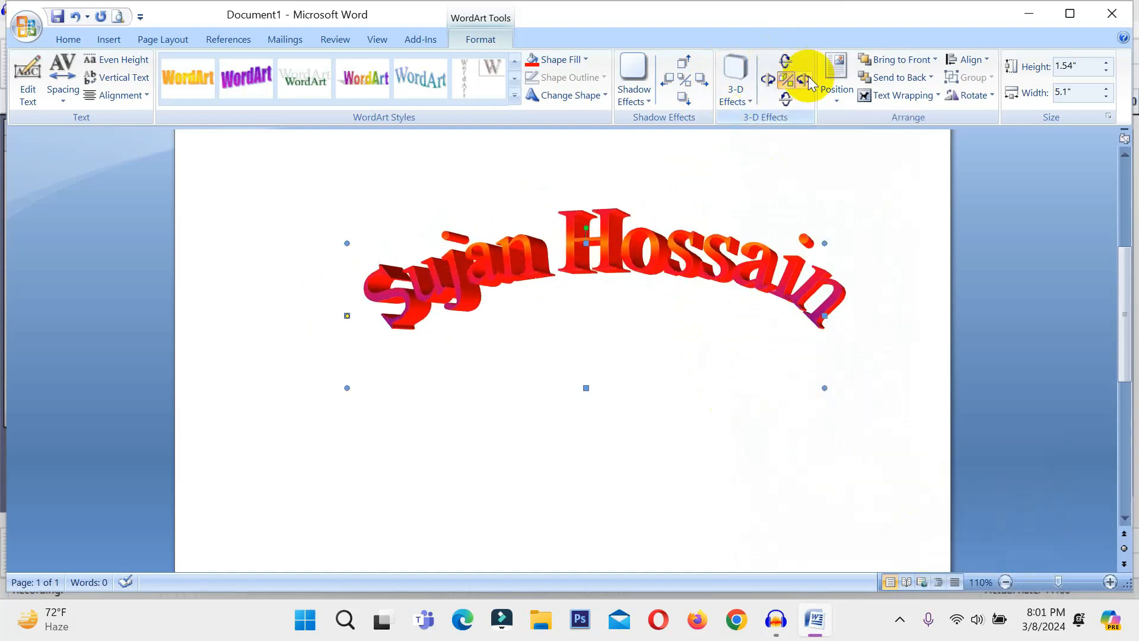
pyautogui.click(808, 79)
pyautogui.click(809, 79)
pyautogui.click(808, 79)
pyautogui.click(808, 79)
pyautogui.click(790, 61)
pyautogui.click(789, 62)
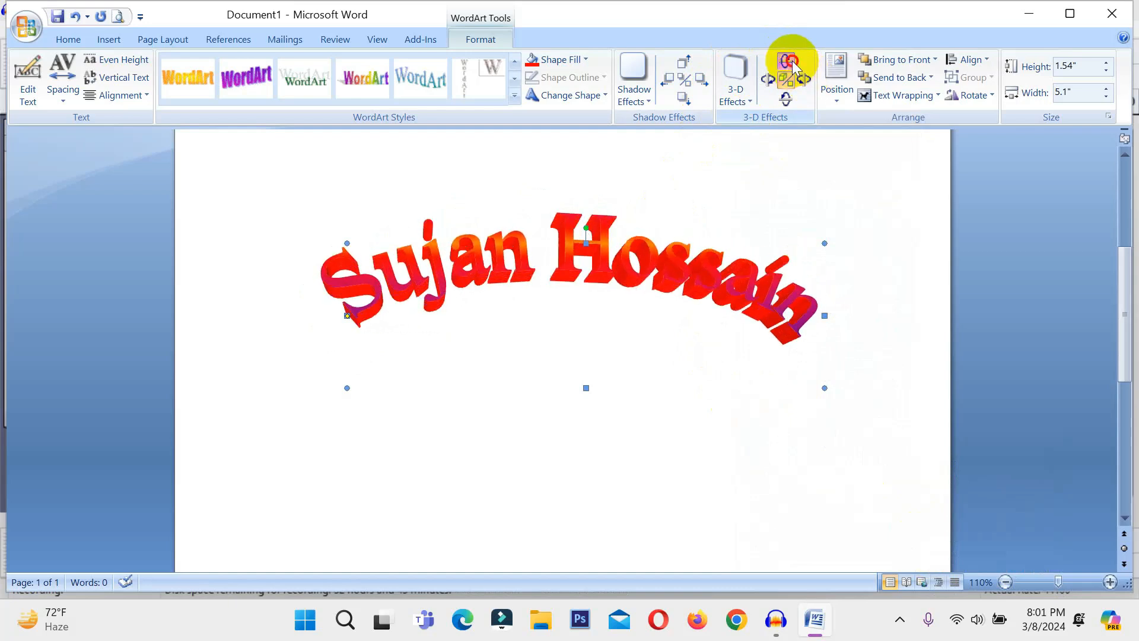
pyautogui.click(789, 61)
pyautogui.click(790, 62)
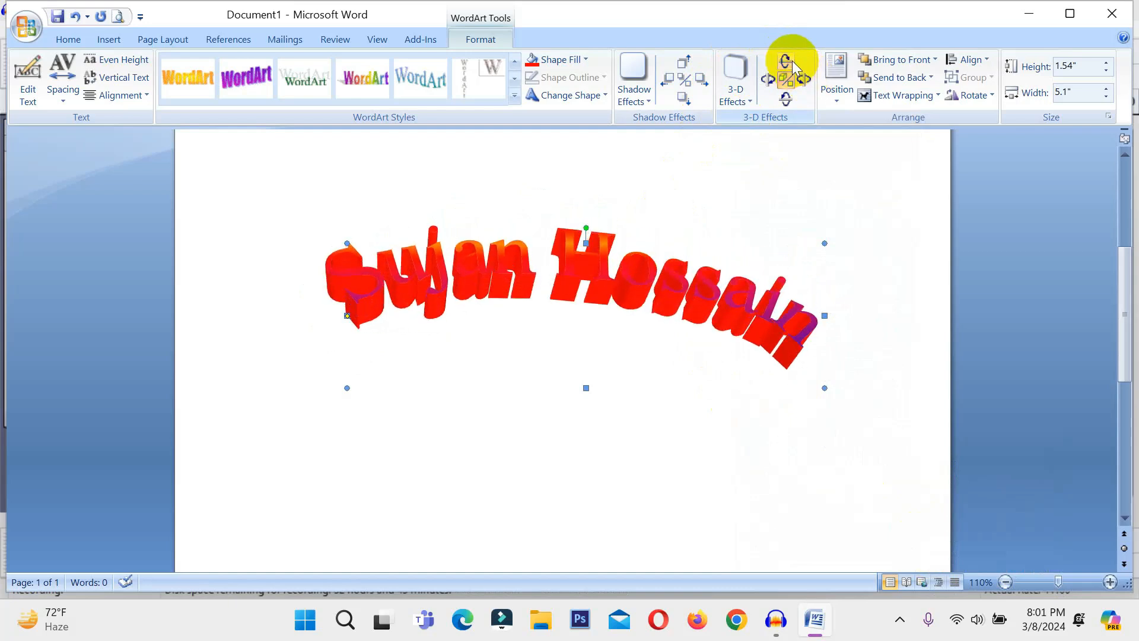
pyautogui.click(753, 98)
# Set the 3-D depth to 72 pt, the extrusion colour to dark red, and a new lighting direction
pyautogui.moveTo(802, 502)
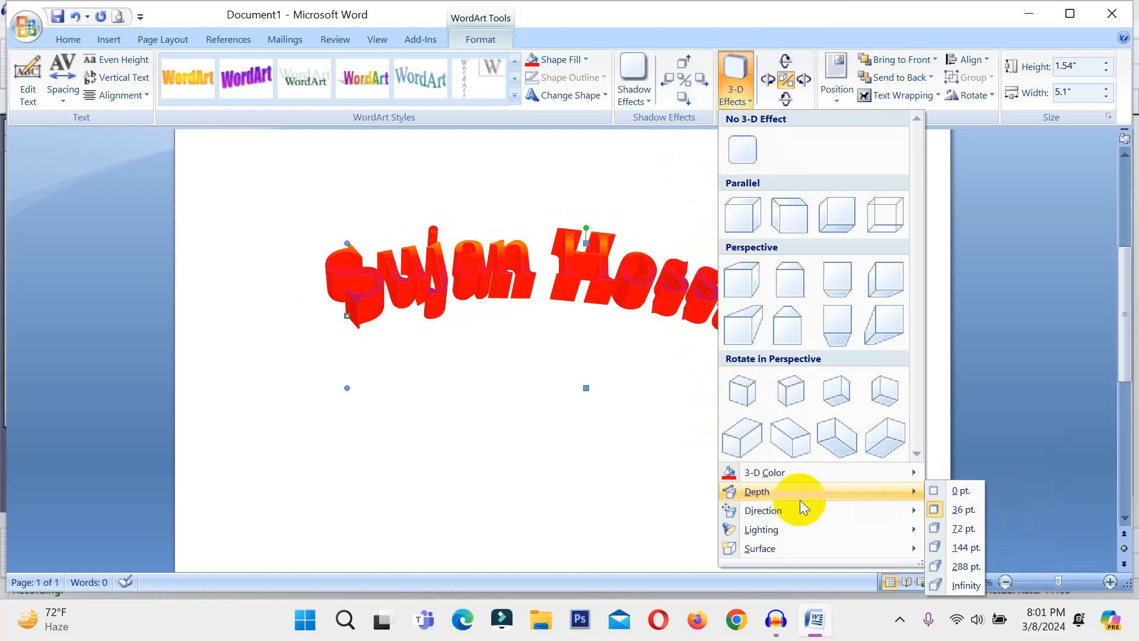
pyautogui.click(943, 529)
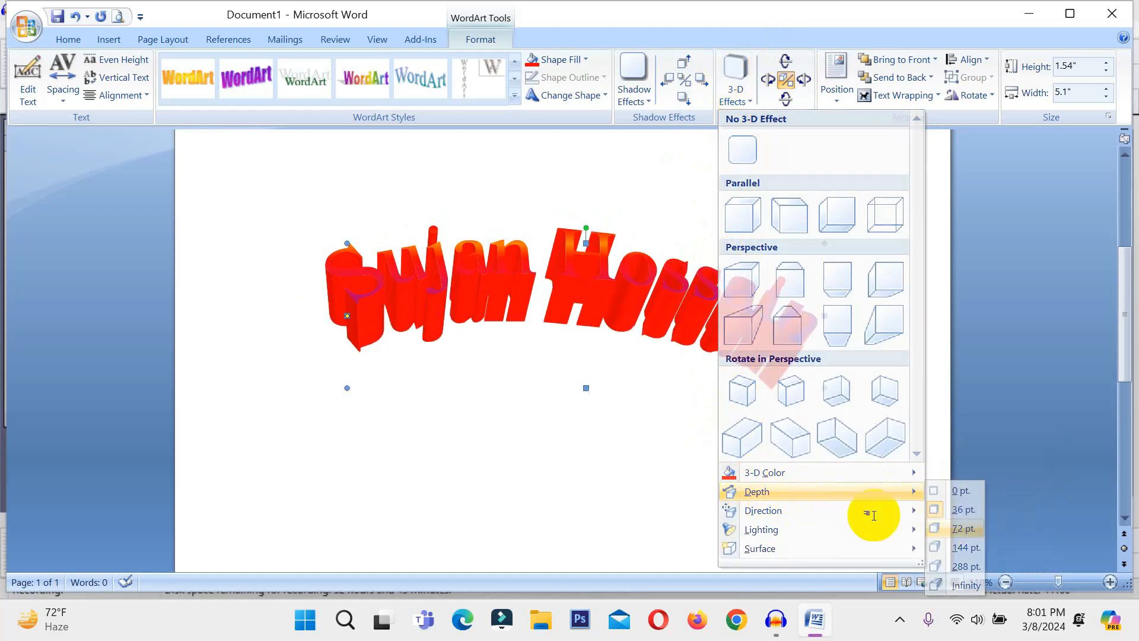
pyautogui.click(736, 89)
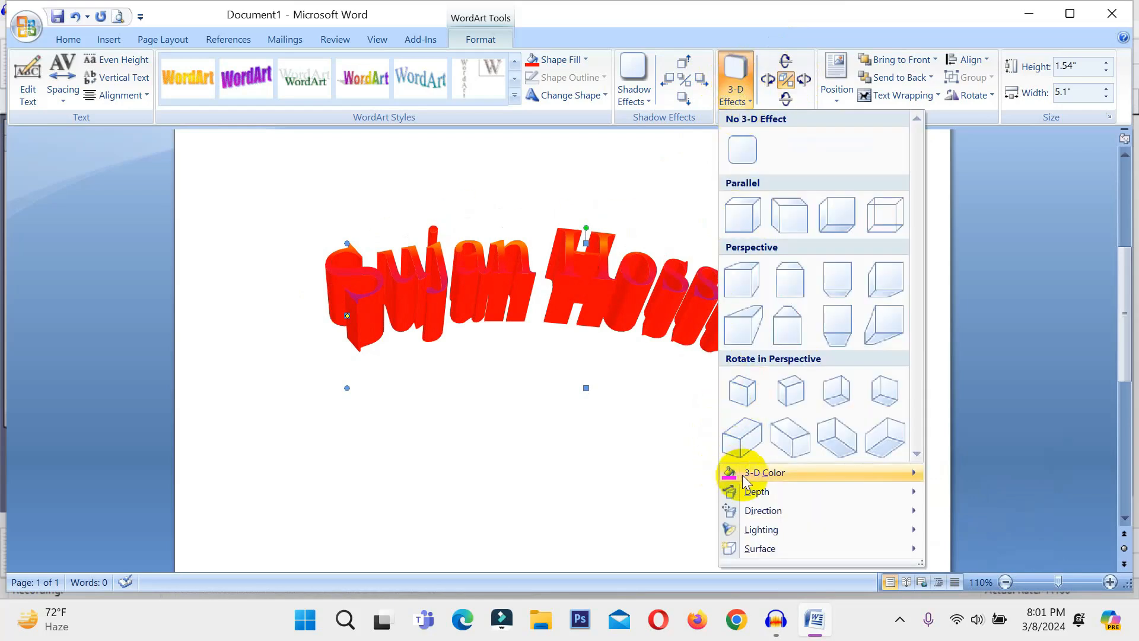
pyautogui.moveTo(739, 471)
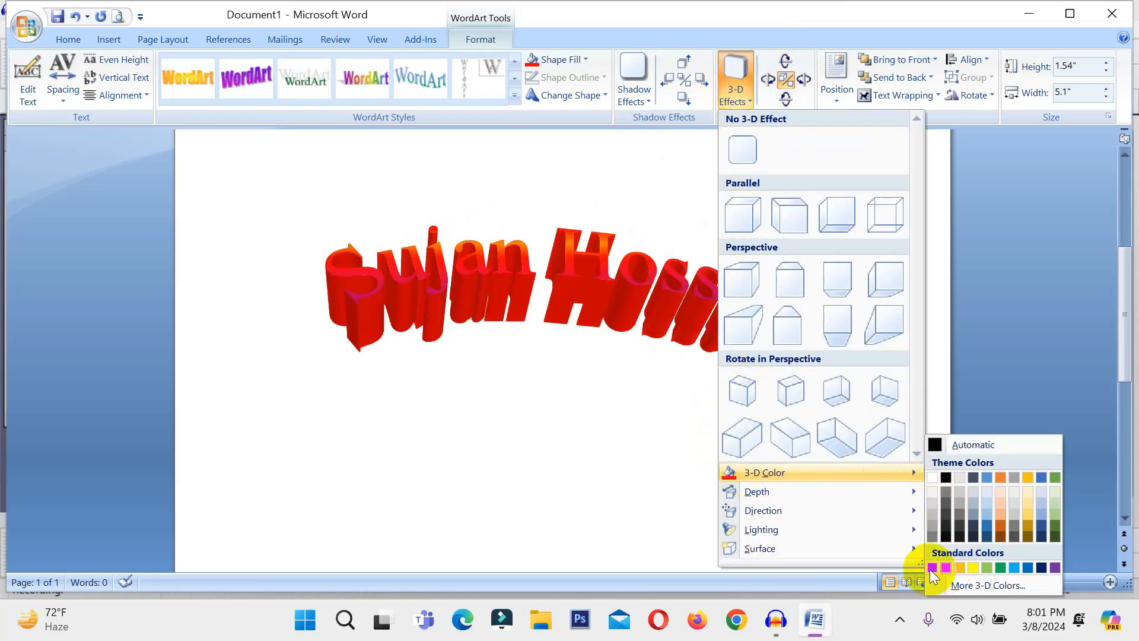
pyautogui.click(931, 567)
pyautogui.click(736, 80)
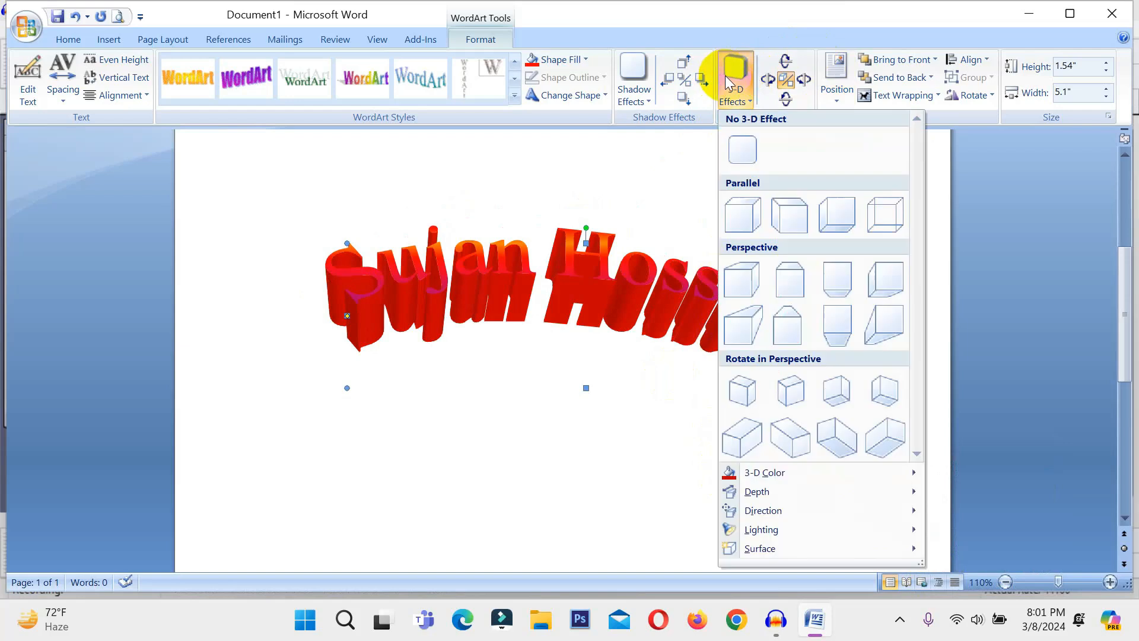
pyautogui.moveTo(765, 540)
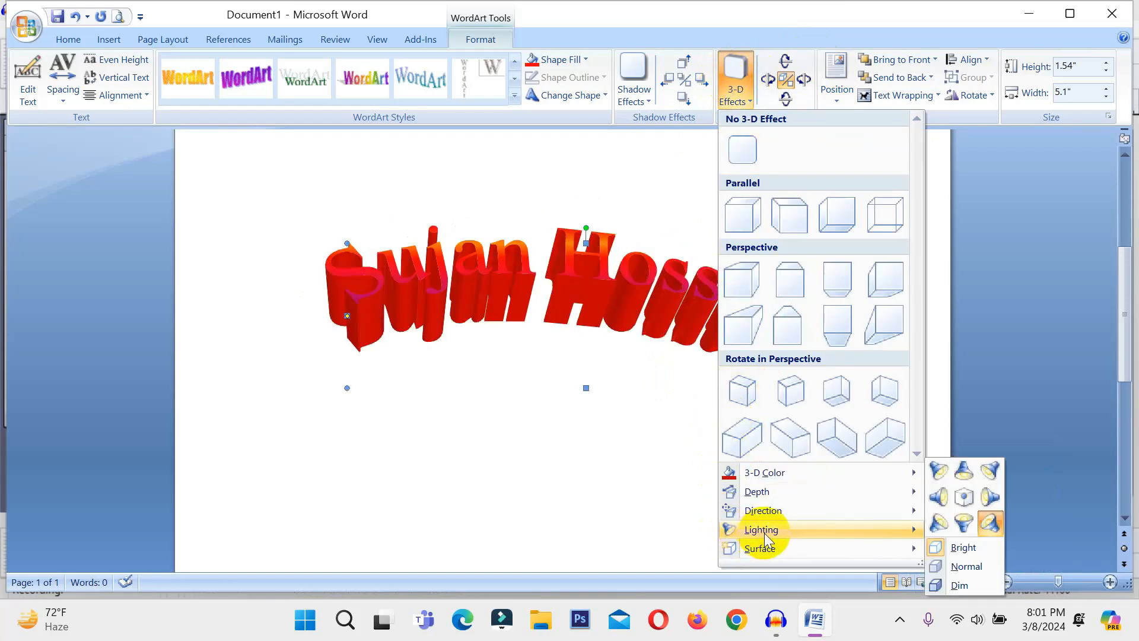
pyautogui.click(949, 507)
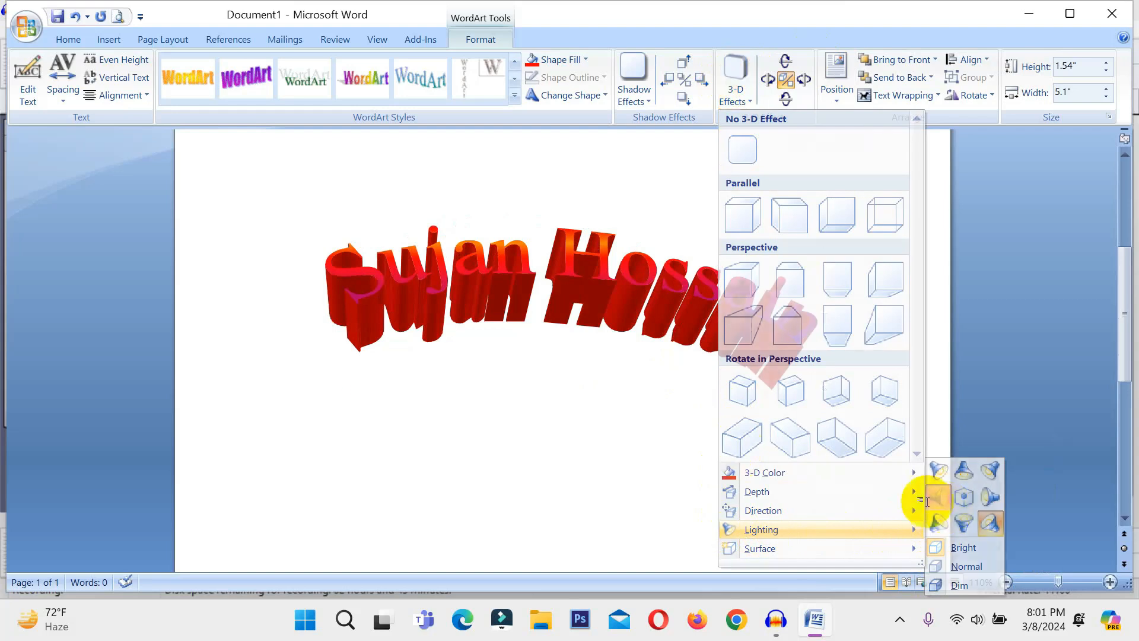
# Tilt the 3-D WordArt up, down and right, then rotate it back to face the front
pyautogui.click(785, 62)
pyautogui.click(786, 99)
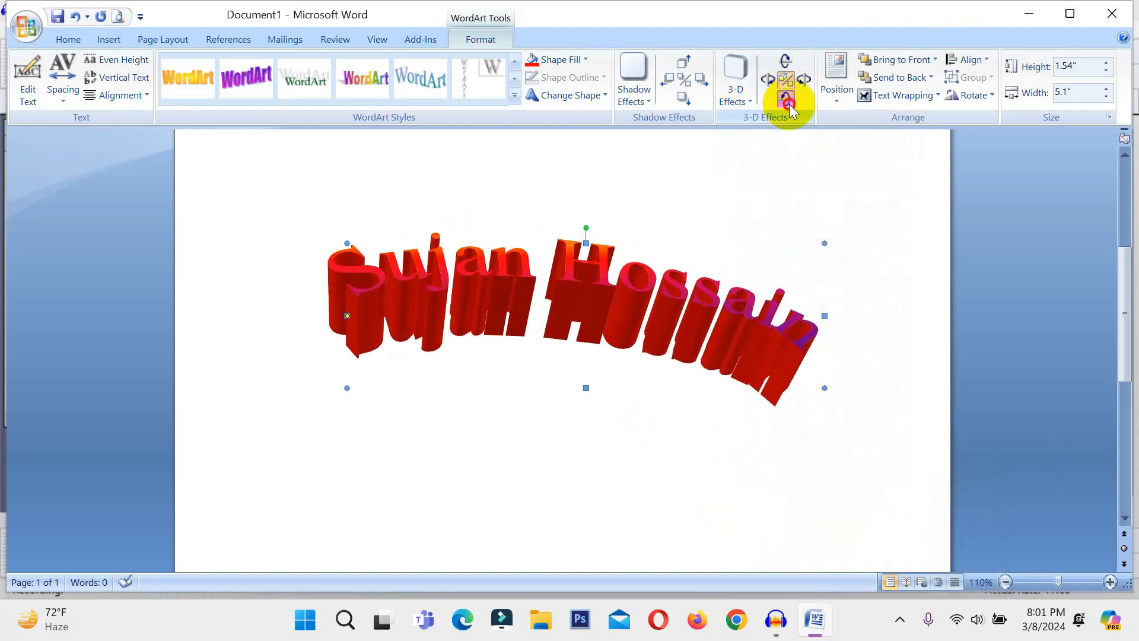
pyautogui.click(789, 102)
pyautogui.click(789, 102)
pyautogui.click(788, 102)
pyautogui.click(788, 103)
pyautogui.click(789, 102)
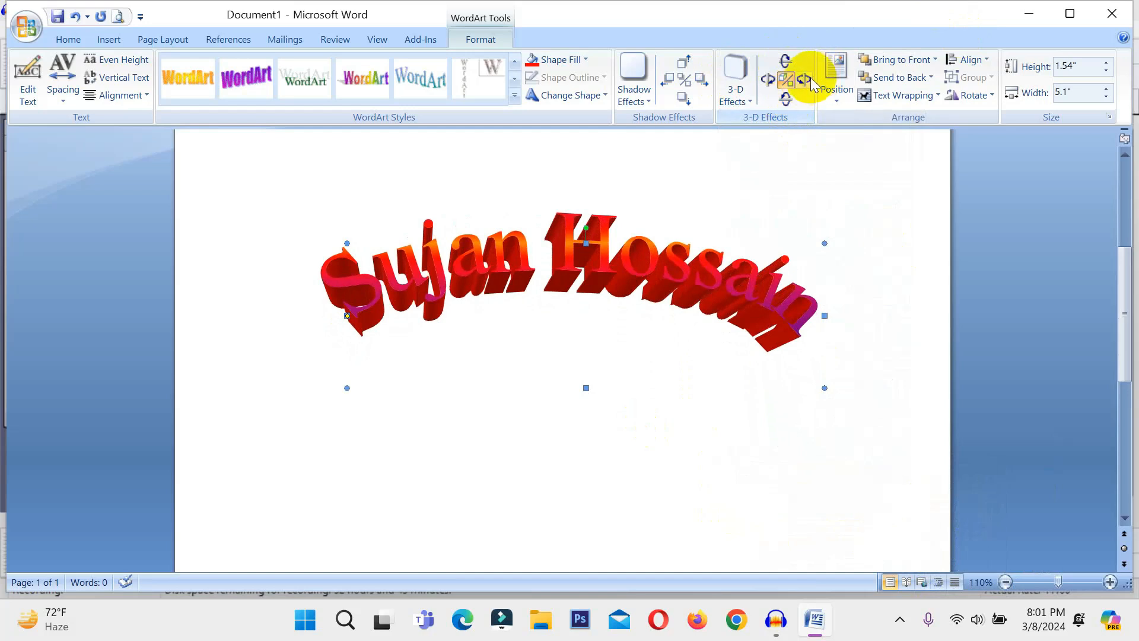
pyautogui.click(805, 79)
pyautogui.click(804, 78)
pyautogui.click(805, 79)
pyautogui.click(805, 79)
pyautogui.click(804, 78)
pyautogui.click(805, 79)
pyautogui.click(804, 79)
pyautogui.click(805, 79)
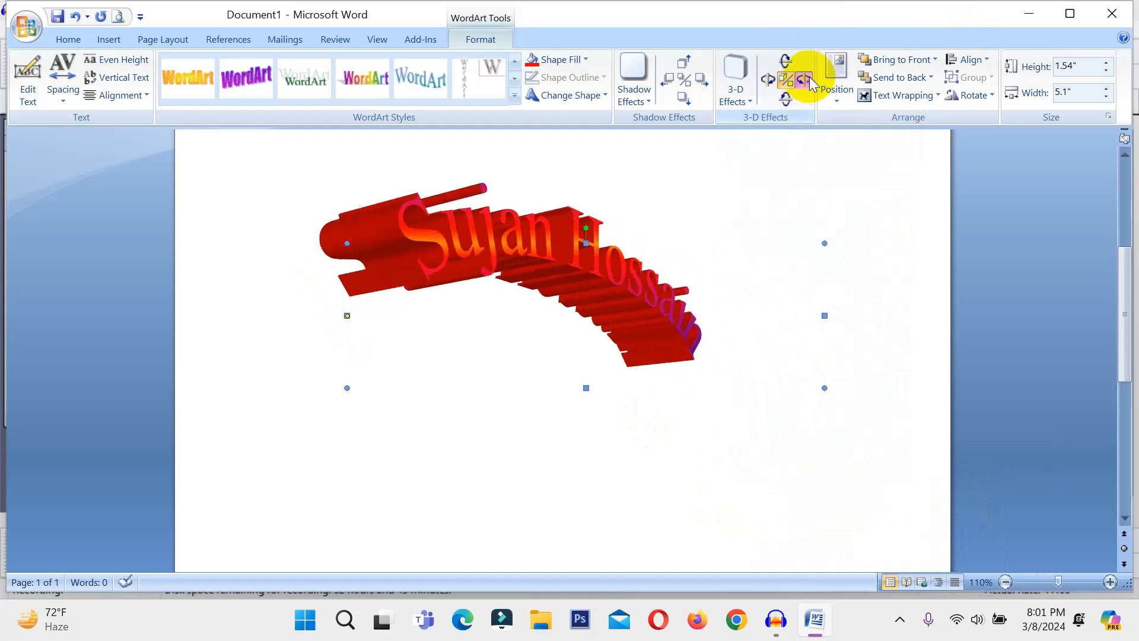
pyautogui.click(805, 81)
pyautogui.click(804, 81)
pyautogui.click(768, 81)
pyautogui.click(767, 81)
pyautogui.click(767, 80)
pyautogui.click(767, 80)
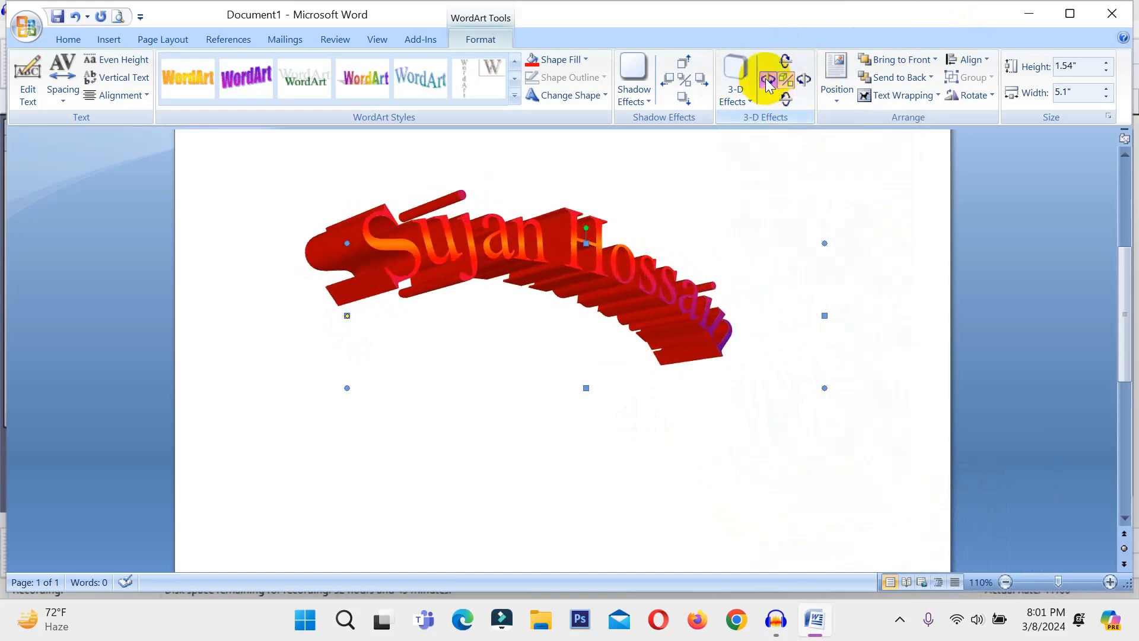
pyautogui.click(768, 80)
pyautogui.click(767, 81)
pyautogui.click(767, 81)
pyautogui.click(767, 80)
pyautogui.click(767, 81)
pyautogui.click(767, 81)
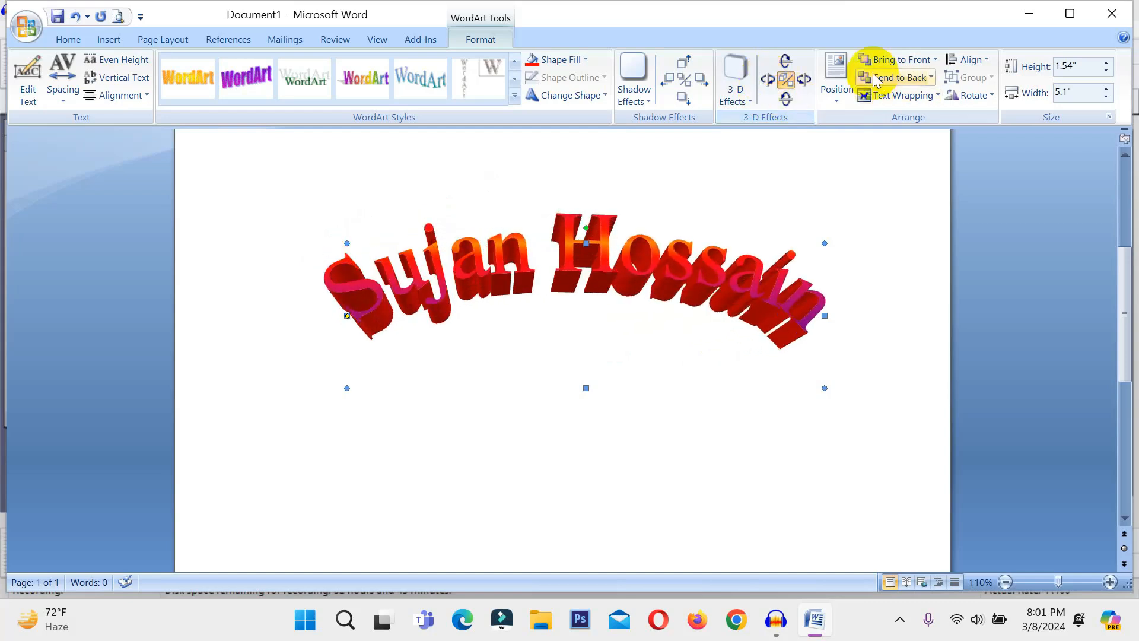
# Drag the red 3-D arched name lower on the page, leaving its position preset unchanged
pyautogui.click(850, 92)
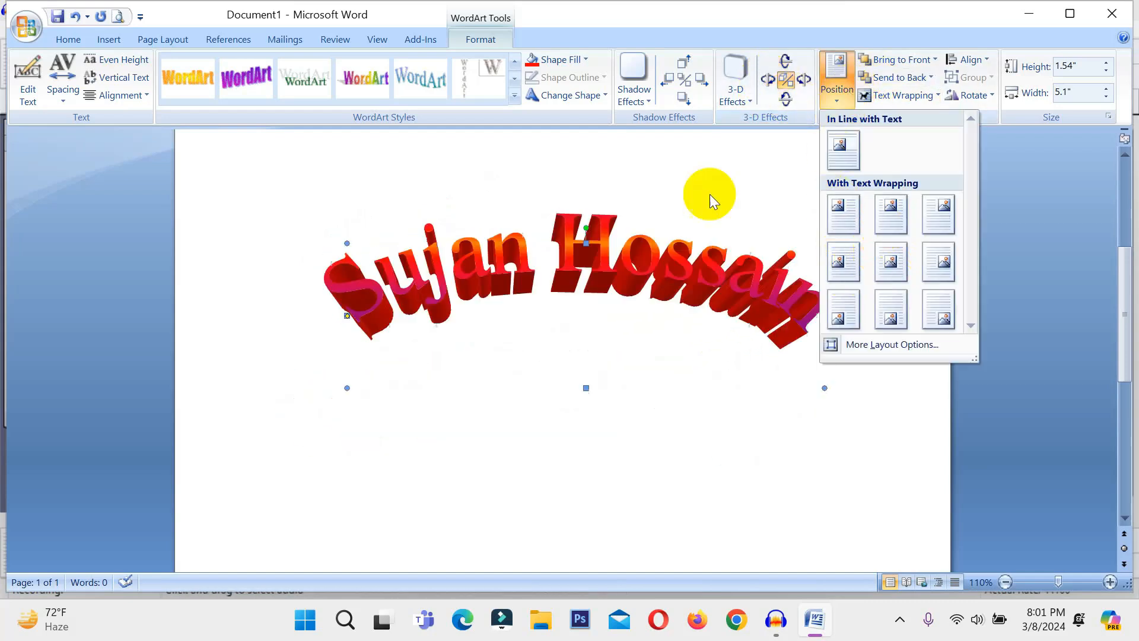
pyautogui.click(732, 181)
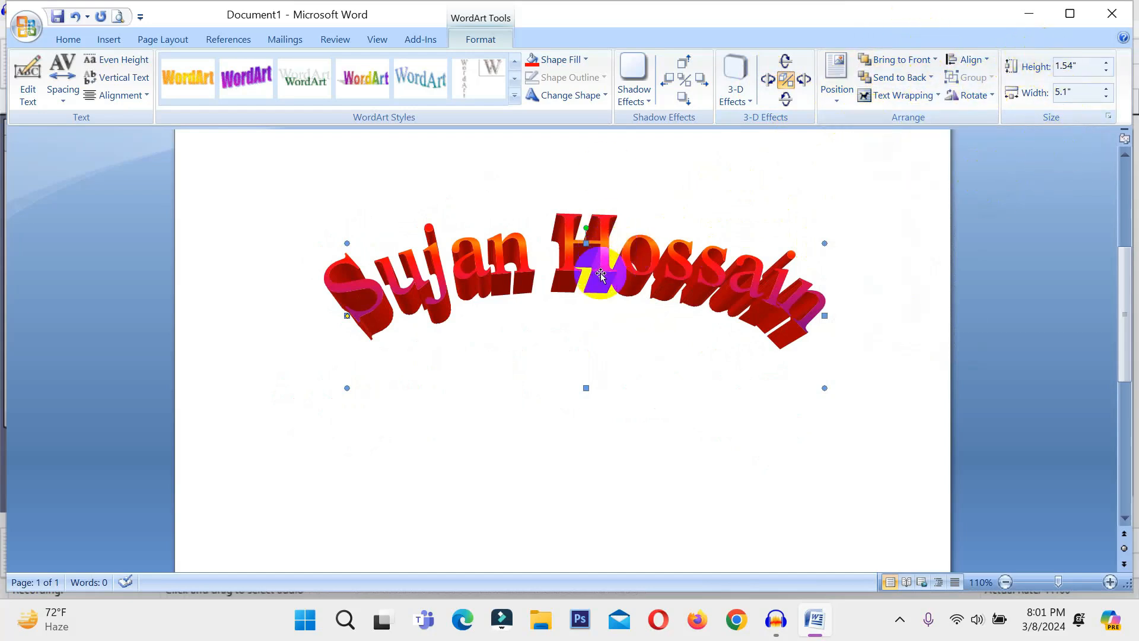
pyautogui.moveTo(604, 276); pyautogui.dragTo(609, 369)
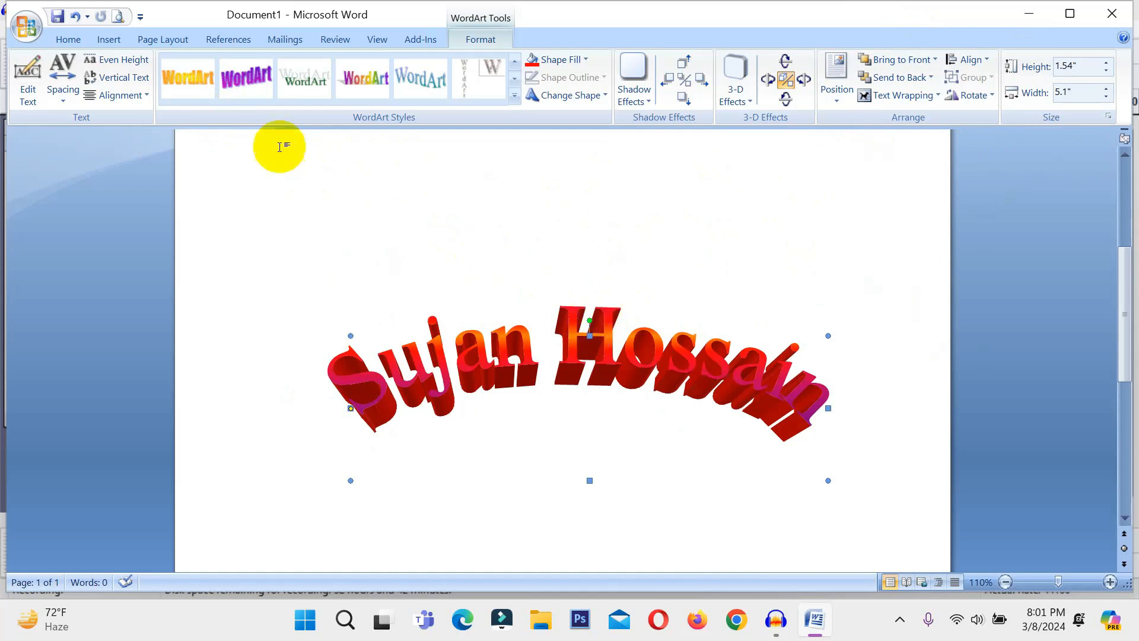
pyautogui.click(106, 40)
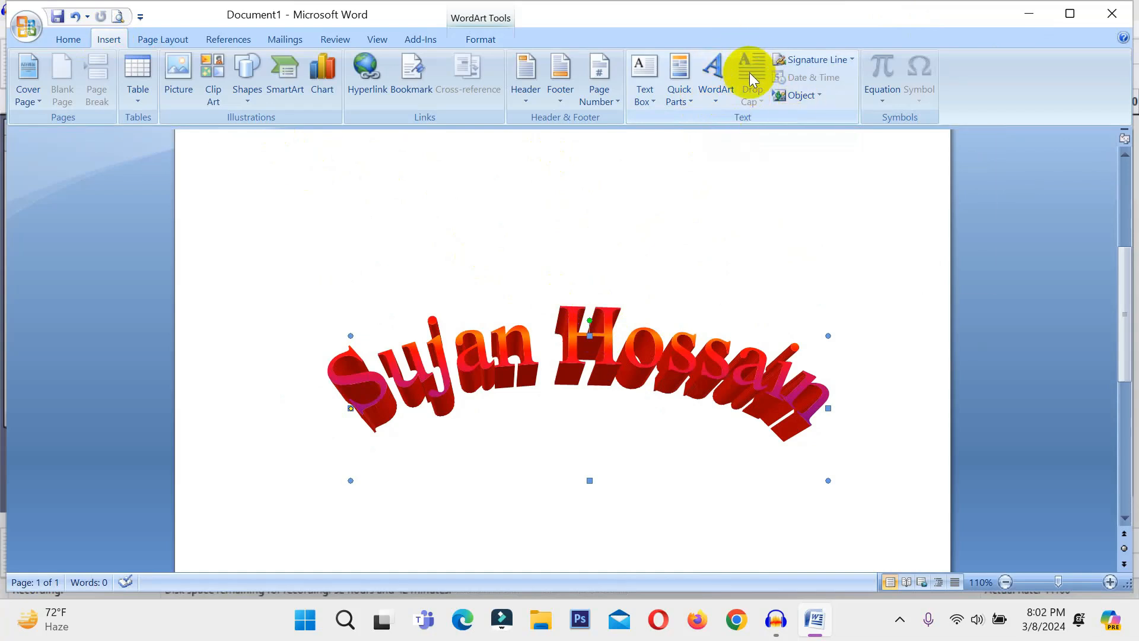
# Deselect the WordArt and open A School Magazine.docx from Recent Documents
pyautogui.click(707, 191)
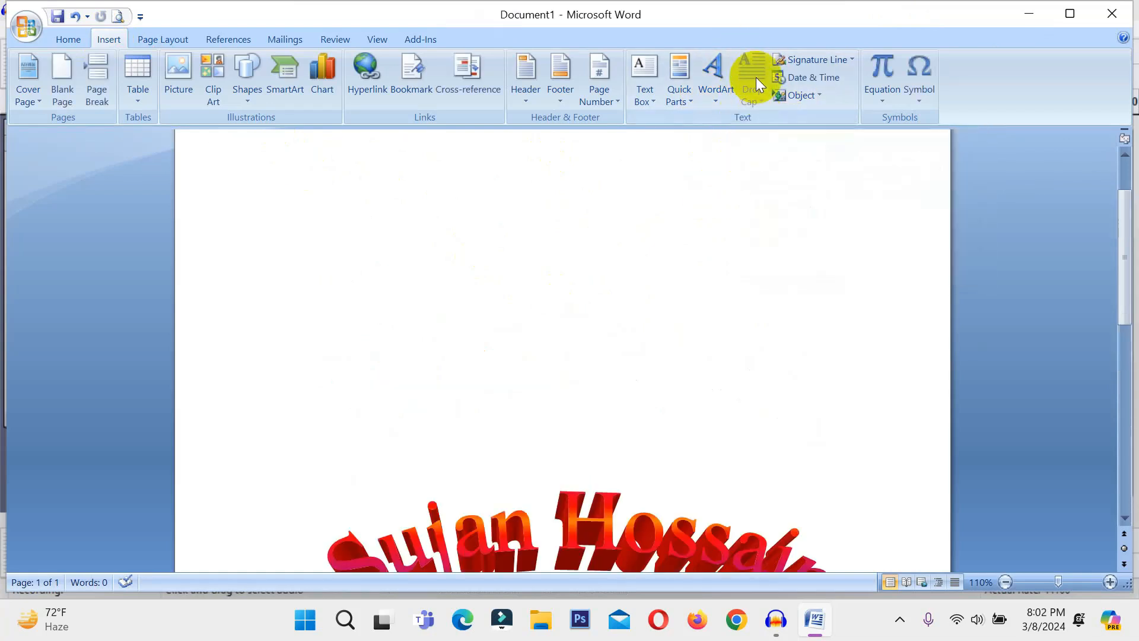
pyautogui.click(25, 26)
pyautogui.click(156, 77)
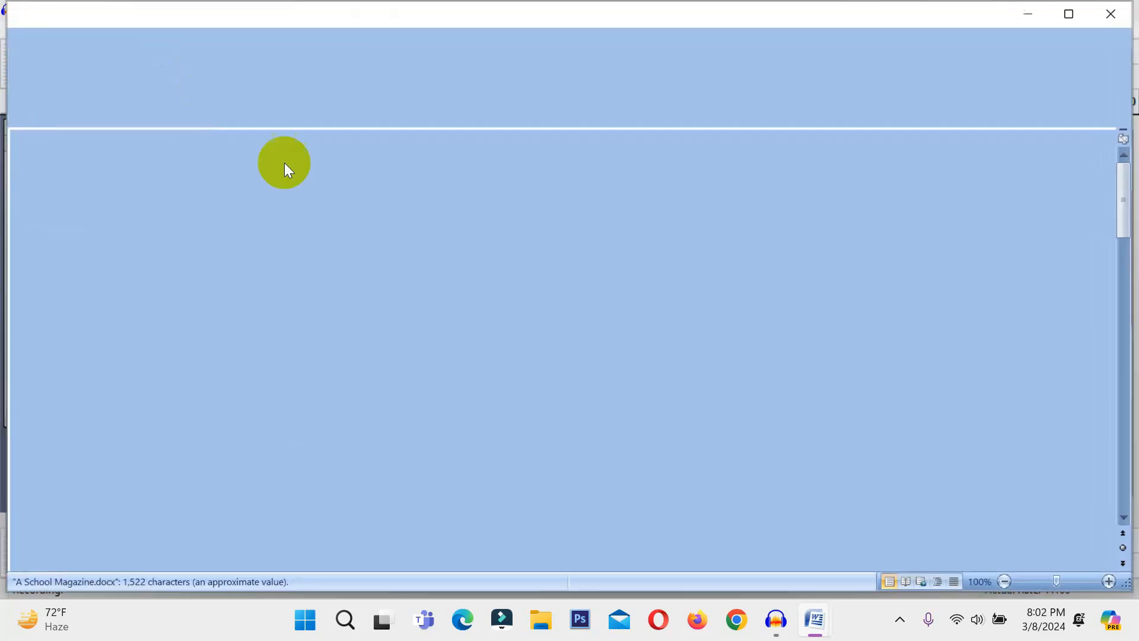
pyautogui.click(303, 286)
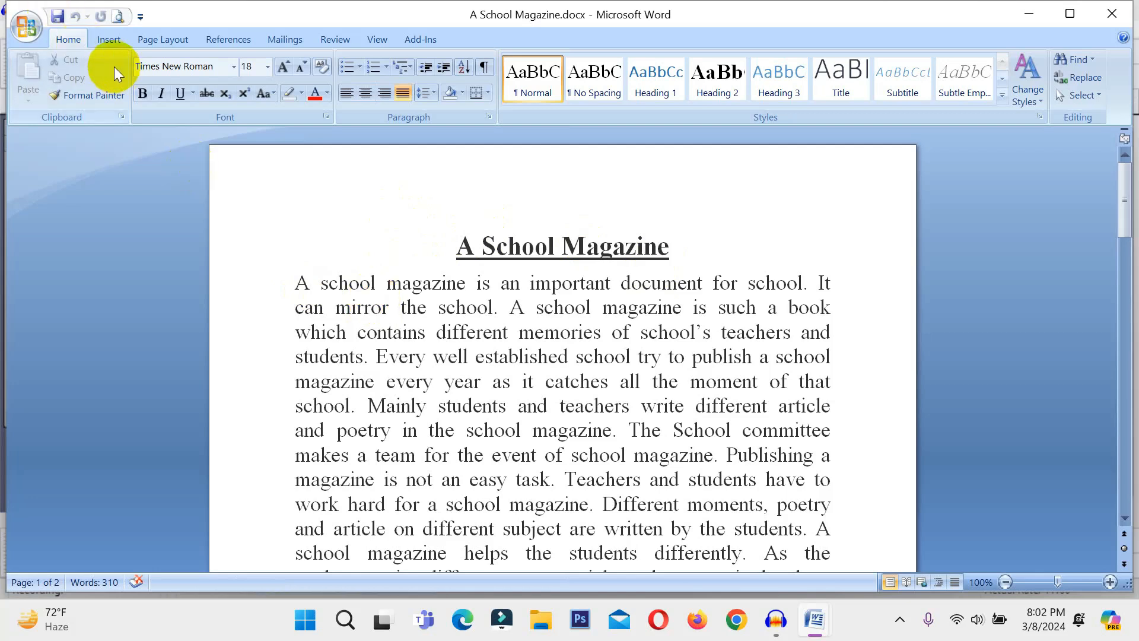
# Turn the paragraph's opening letter A into a Dropped capital
pyautogui.click(93, 35)
pyautogui.click(748, 88)
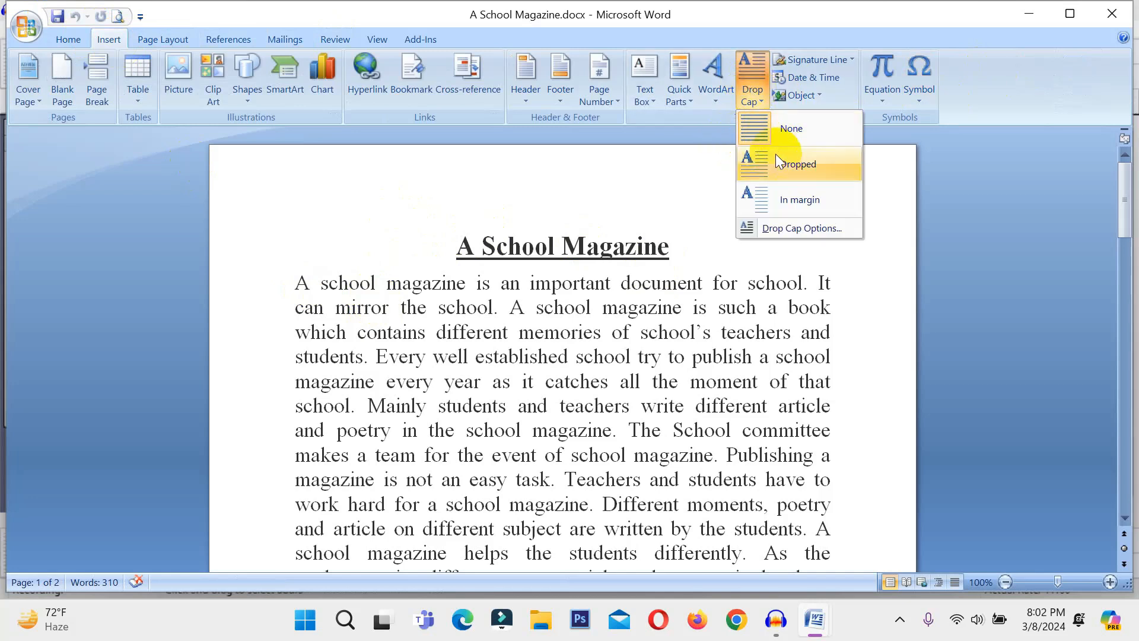
pyautogui.click(803, 169)
pyautogui.tripleClick(337, 325)
pyautogui.click(482, 328)
pyautogui.click(369, 301)
pyautogui.click(394, 307)
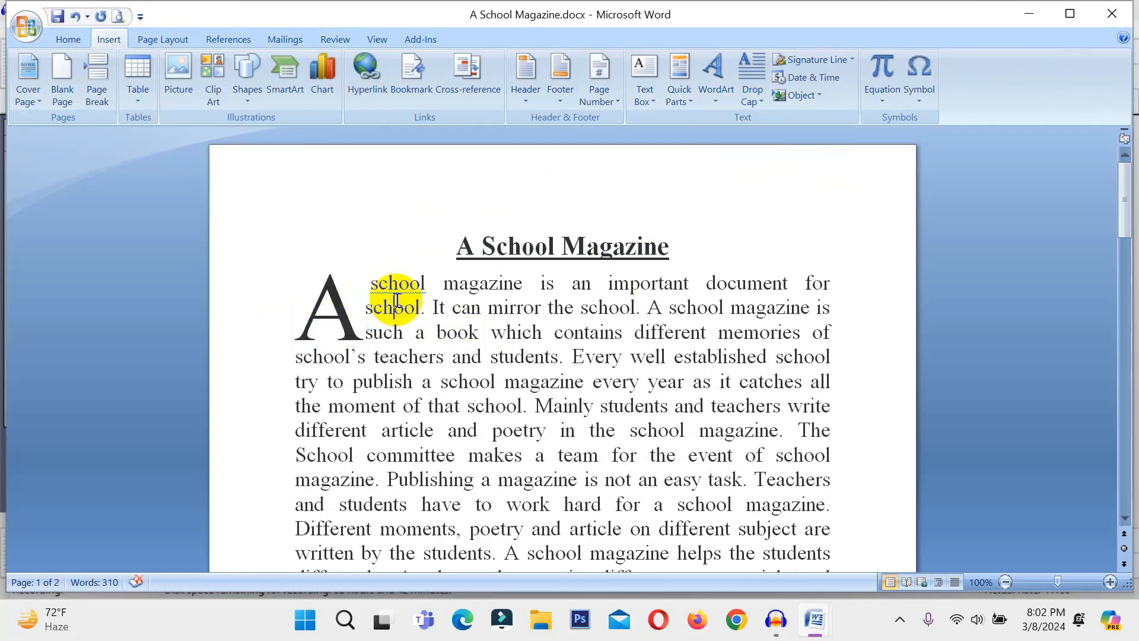
# Move the drop cap A into the left margin, cancelling the Insert Object dialog
pyautogui.click(324, 302)
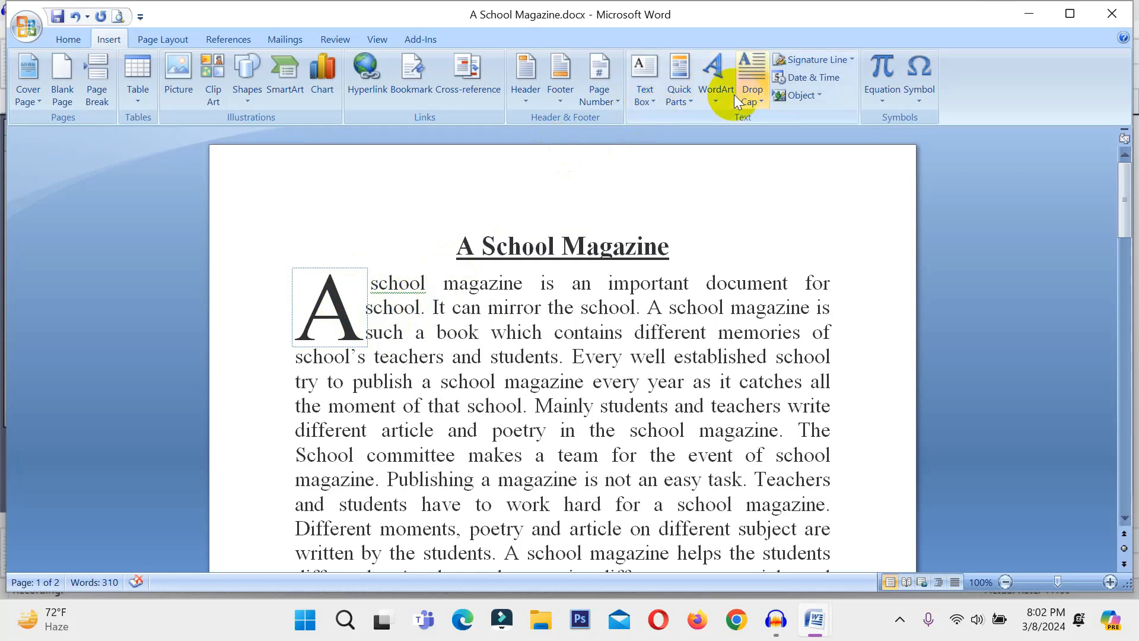
pyautogui.click(750, 83)
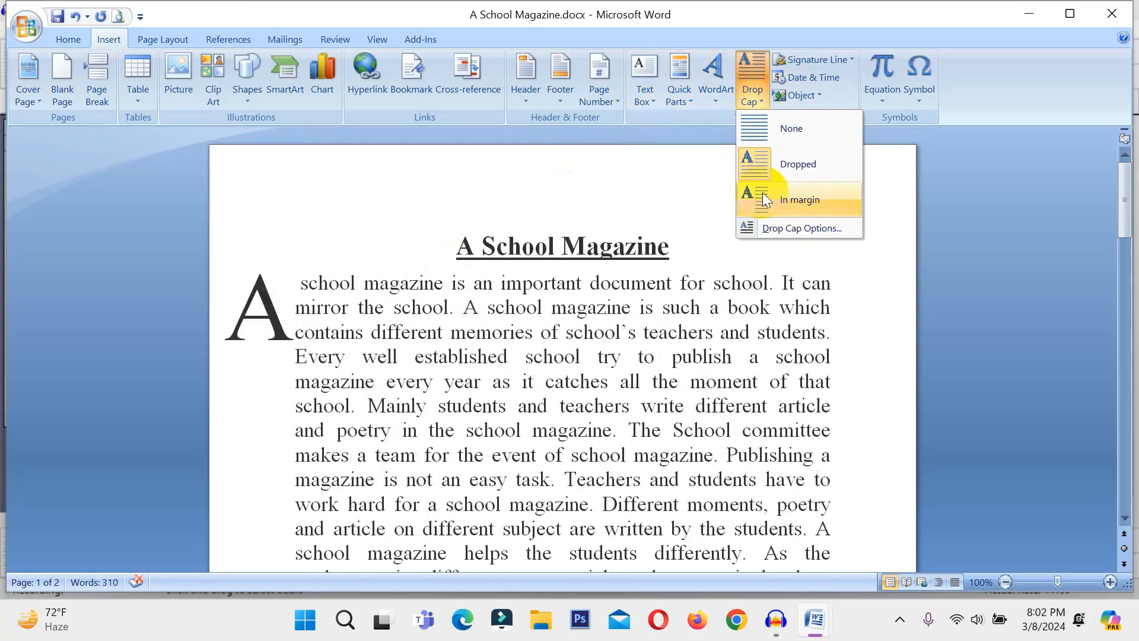
pyautogui.click(796, 205)
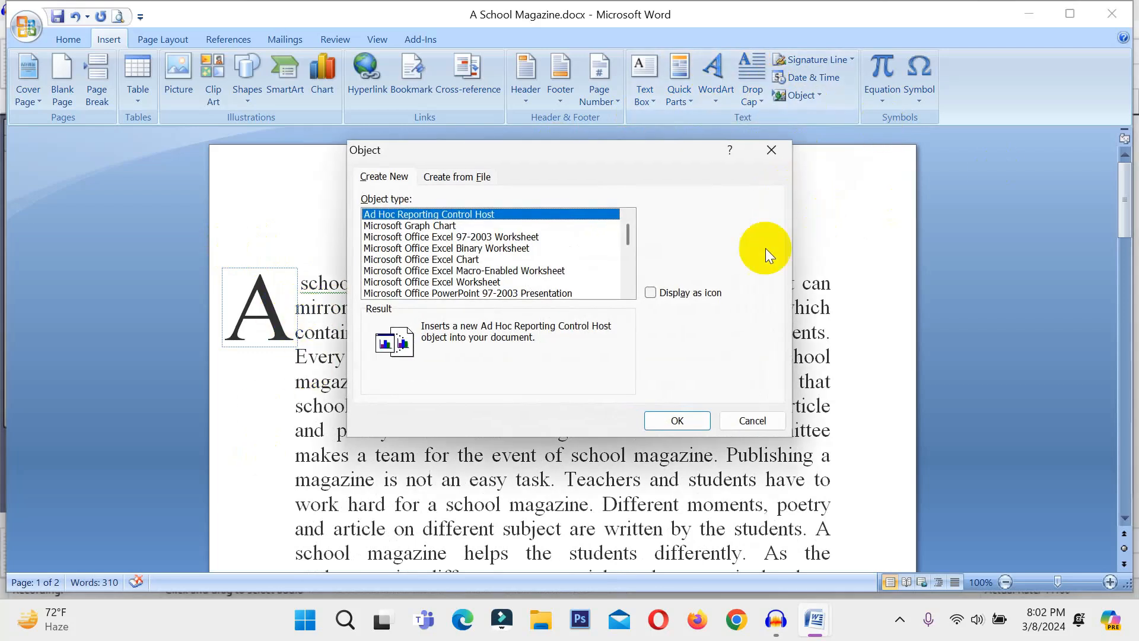
pyautogui.click(751, 420)
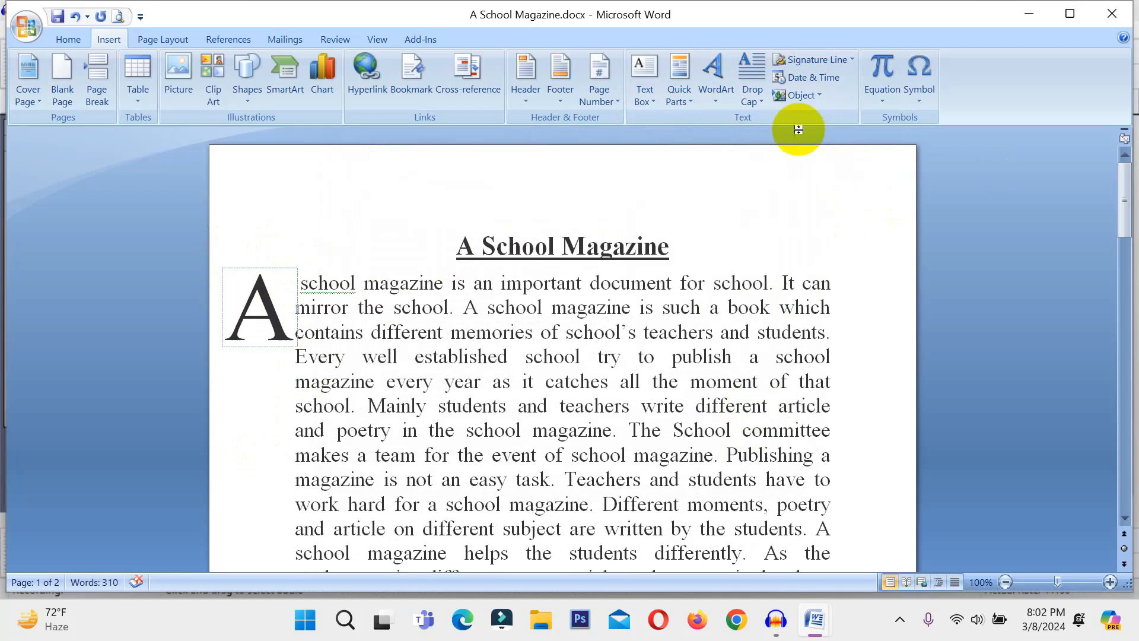
pyautogui.click(748, 90)
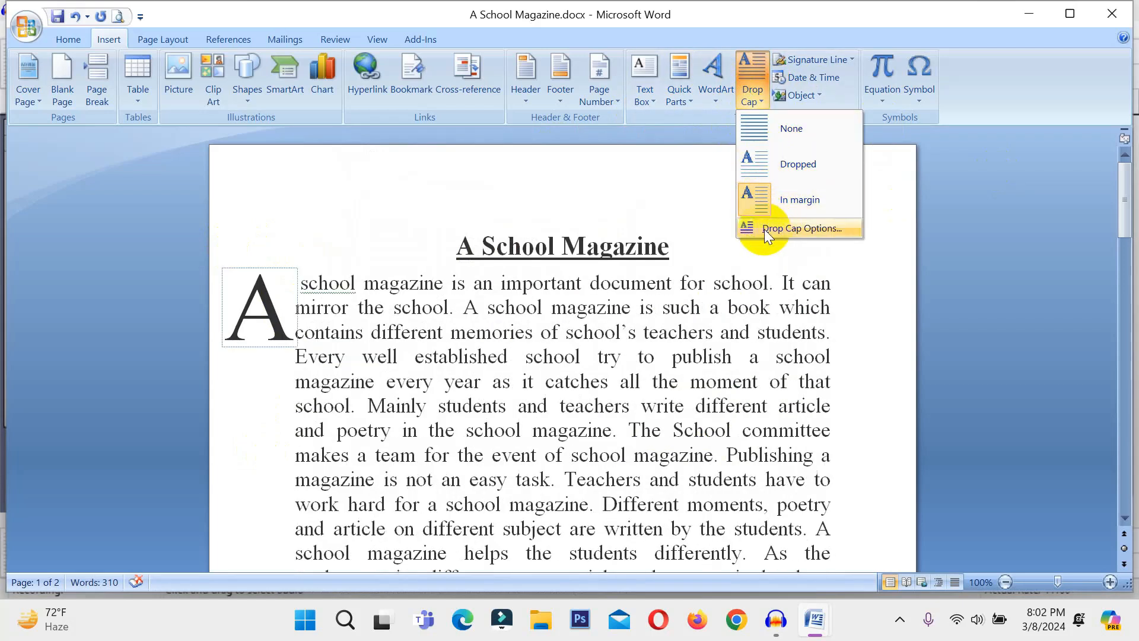
# In Drop Cap Options, choose Dropped with 7 lines to drop
pyautogui.click(765, 229)
pyautogui.click(551, 258)
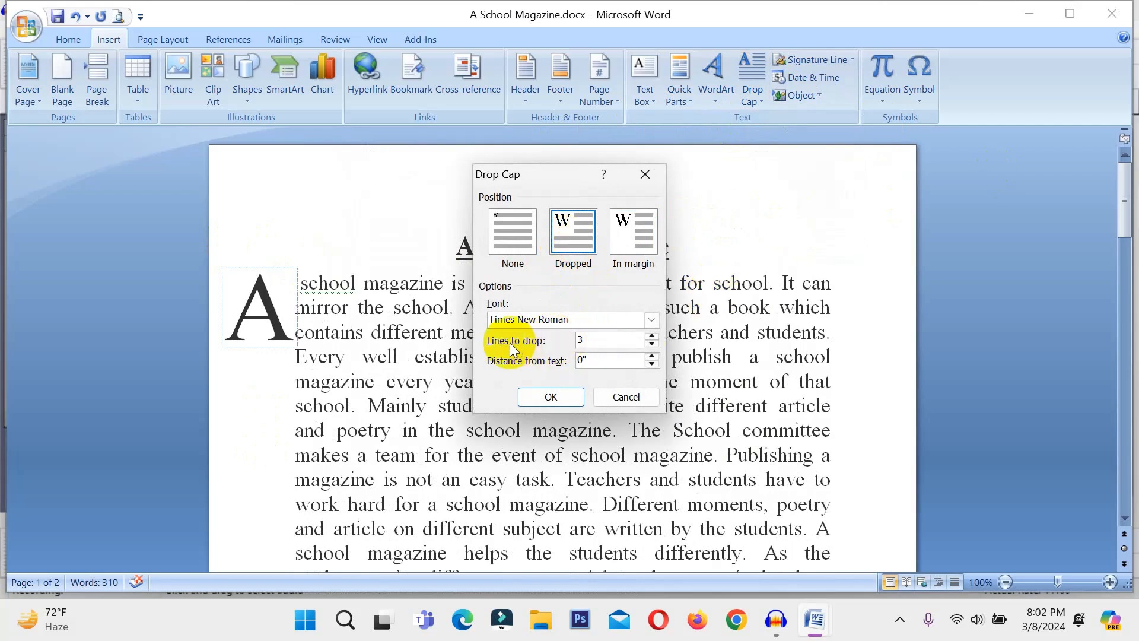
pyautogui.click(652, 336)
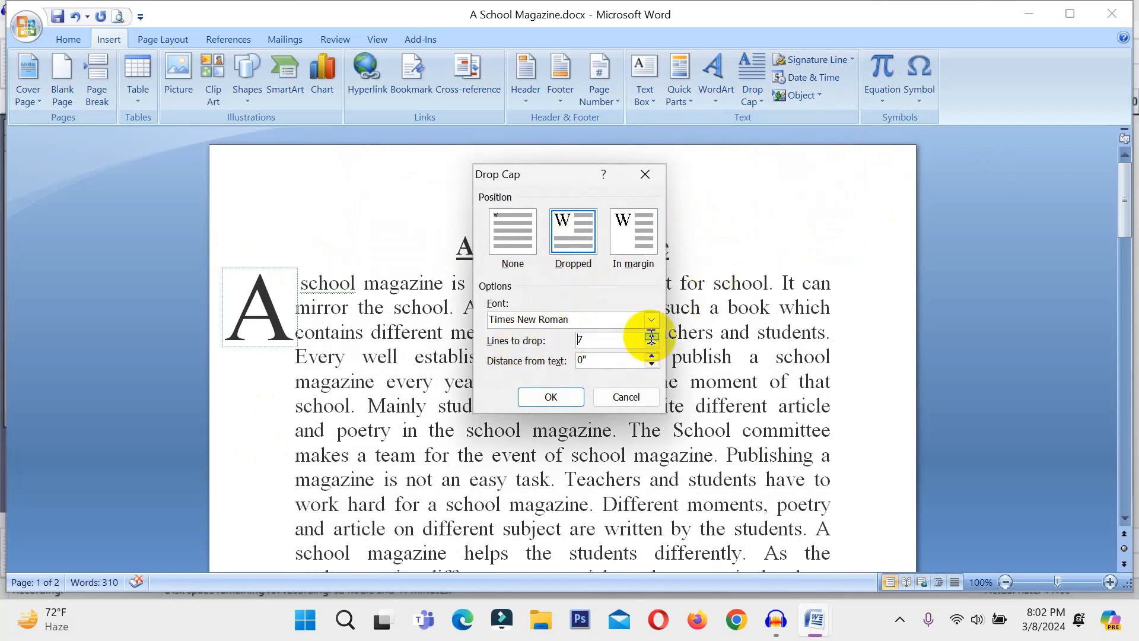
pyautogui.click(540, 400)
pyautogui.click(617, 340)
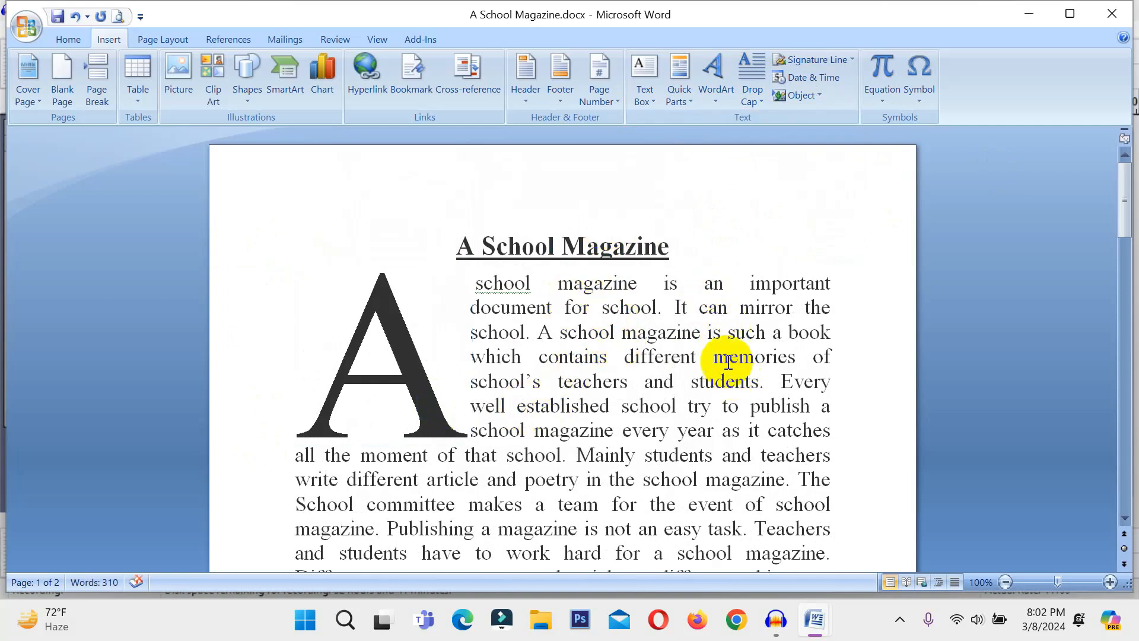